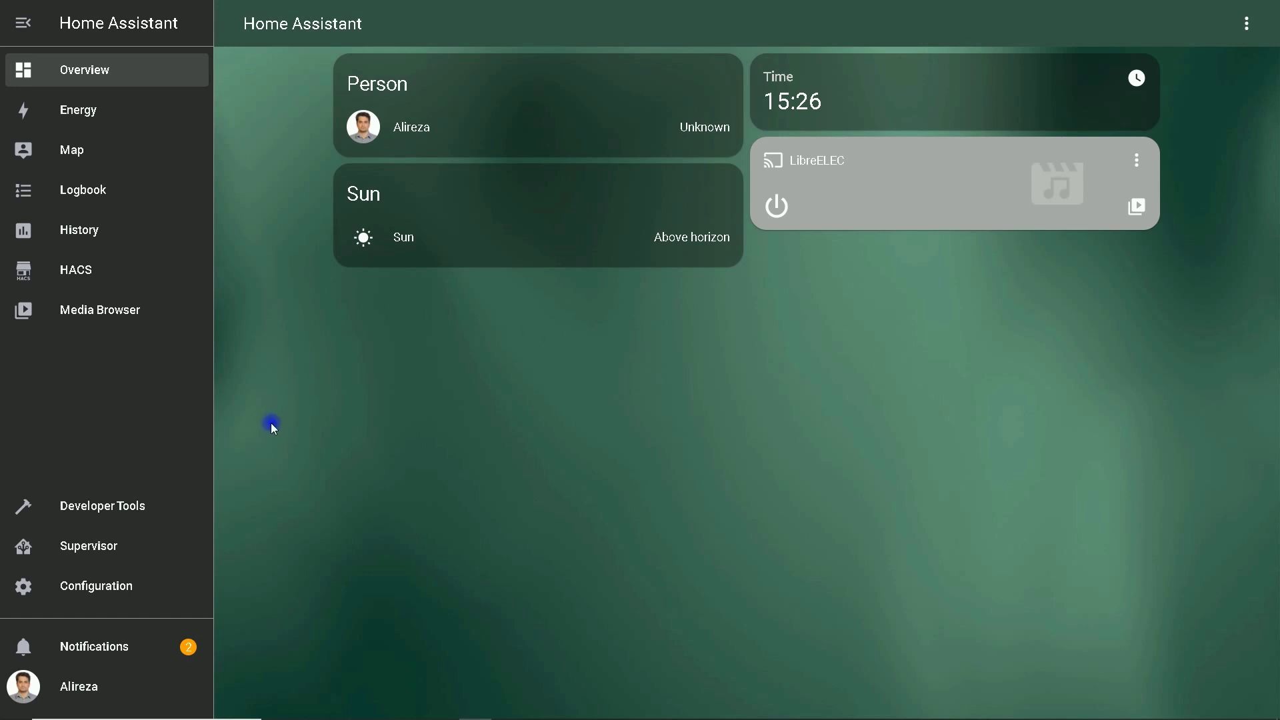
# Step: Launch the ESPHome add-on's web UI from the Supervisor add-on dashboard
pyautogui.click(107, 548)
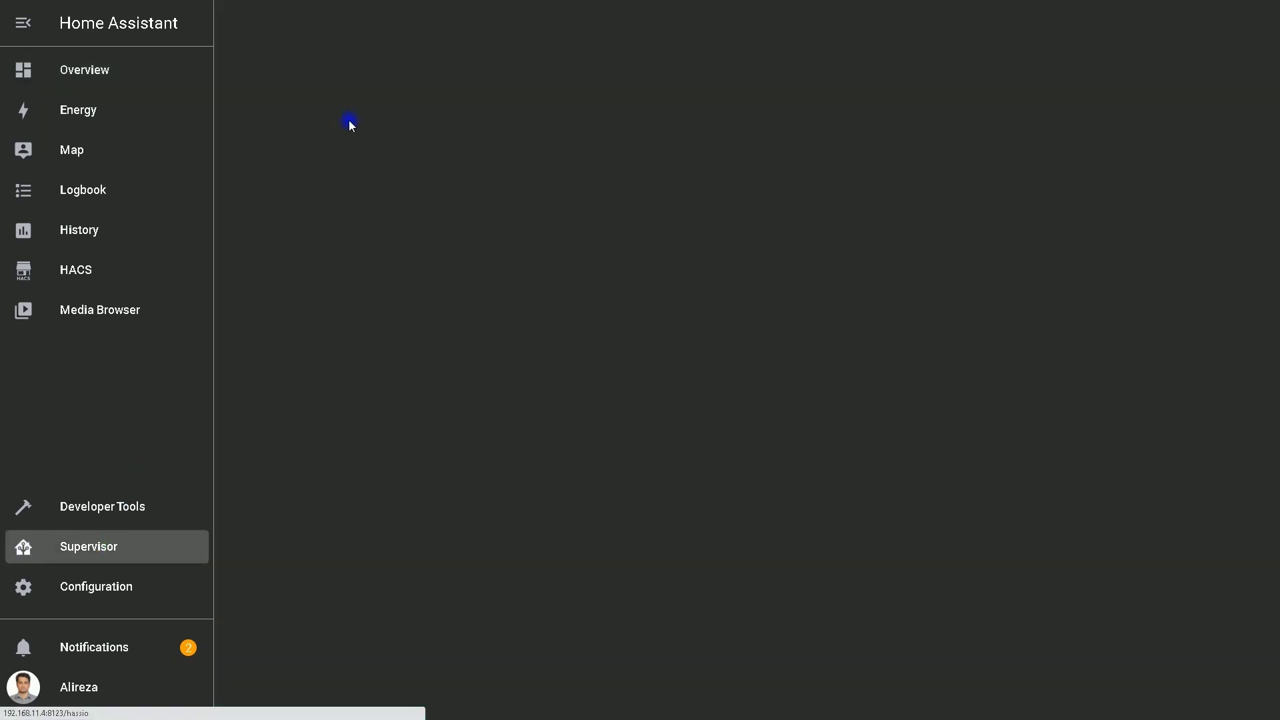
pyautogui.click(329, 121)
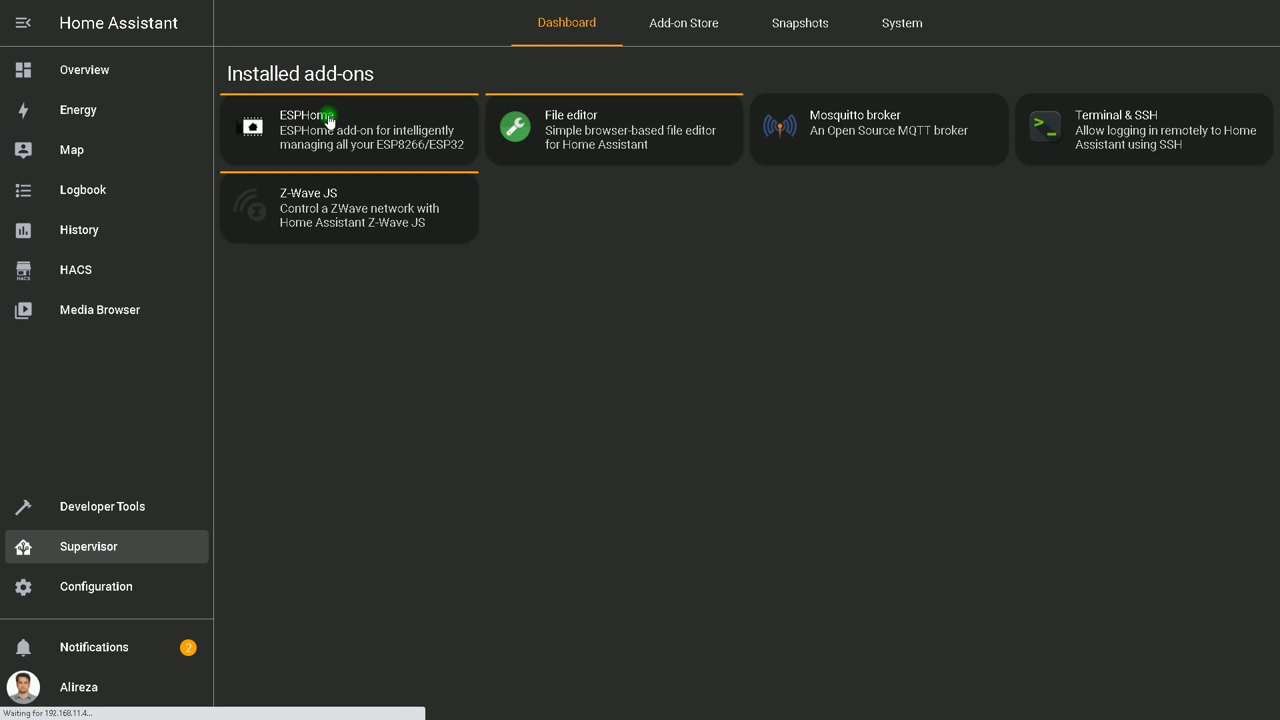
pyautogui.scroll(-4, 995, 381)
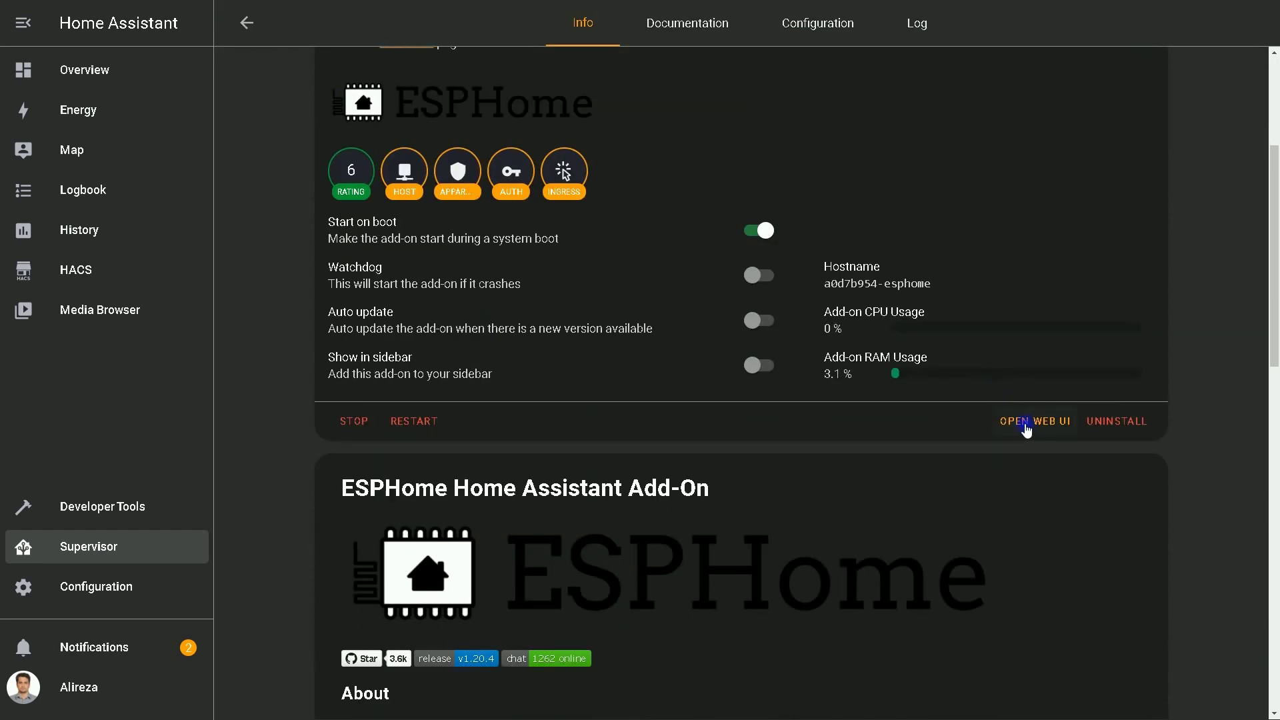
pyautogui.click(1028, 425)
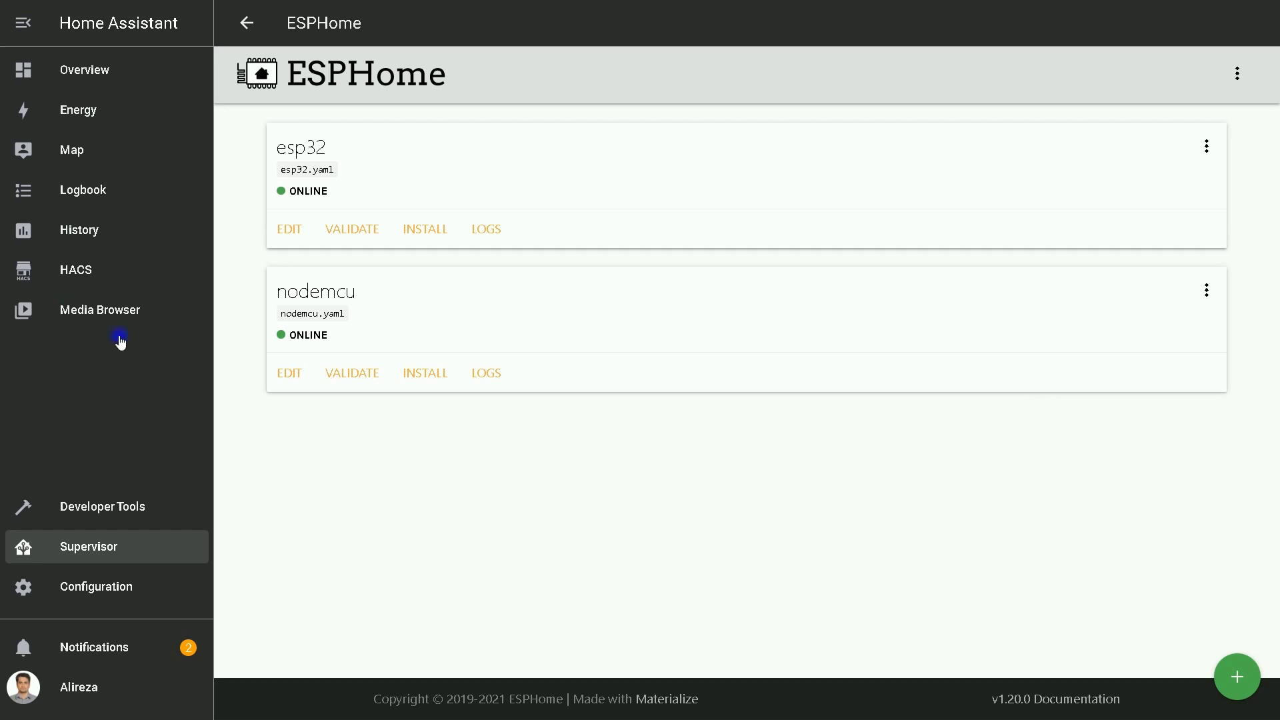
pyautogui.click(292, 375)
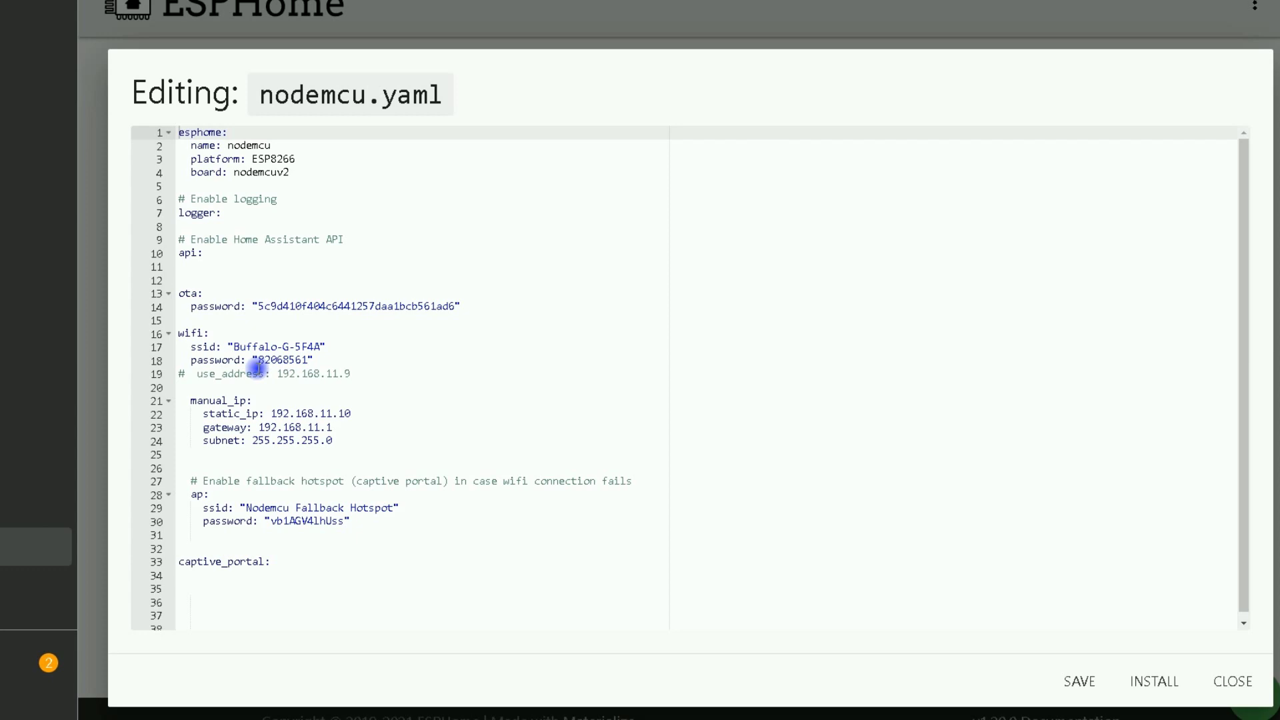
# Step: Insert blank lines after captive_portal: and add a top-level switch: key on line 36
pyautogui.click(458, 617)
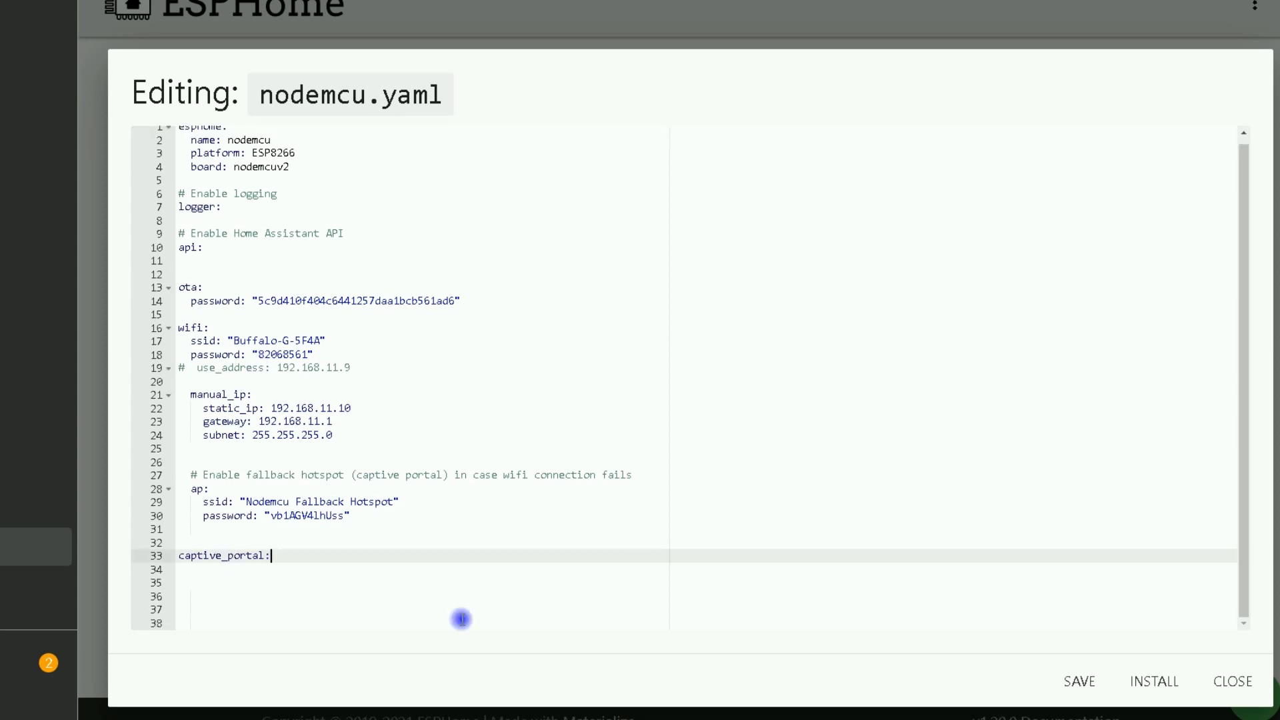
pyautogui.press('Return')
pyautogui.press('Return')
pyautogui.press('Return')
pyautogui.press('Return')
pyautogui.press('Return')
pyautogui.press('Return')
pyautogui.press('Return')
pyautogui.press('Return')
pyautogui.press('Return')
pyautogui.press('Return')
pyautogui.press('Return')
pyautogui.press('Return')
pyautogui.press('Return')
pyautogui.press('Return')
pyautogui.press('Return')
pyautogui.press('Return')
pyautogui.press('Return')
pyautogui.press('Return')
pyautogui.press('Return')
pyautogui.press('Return')
pyautogui.press('Return')
pyautogui.press('Return')
pyautogui.press('Return')
pyautogui.press('Return')
pyautogui.press('Return')
pyautogui.press('Return')
pyautogui.press('Return')
pyautogui.press('Return')
pyautogui.press('Return')
pyautogui.press('Return')
pyautogui.press('Return')
pyautogui.press('Return')
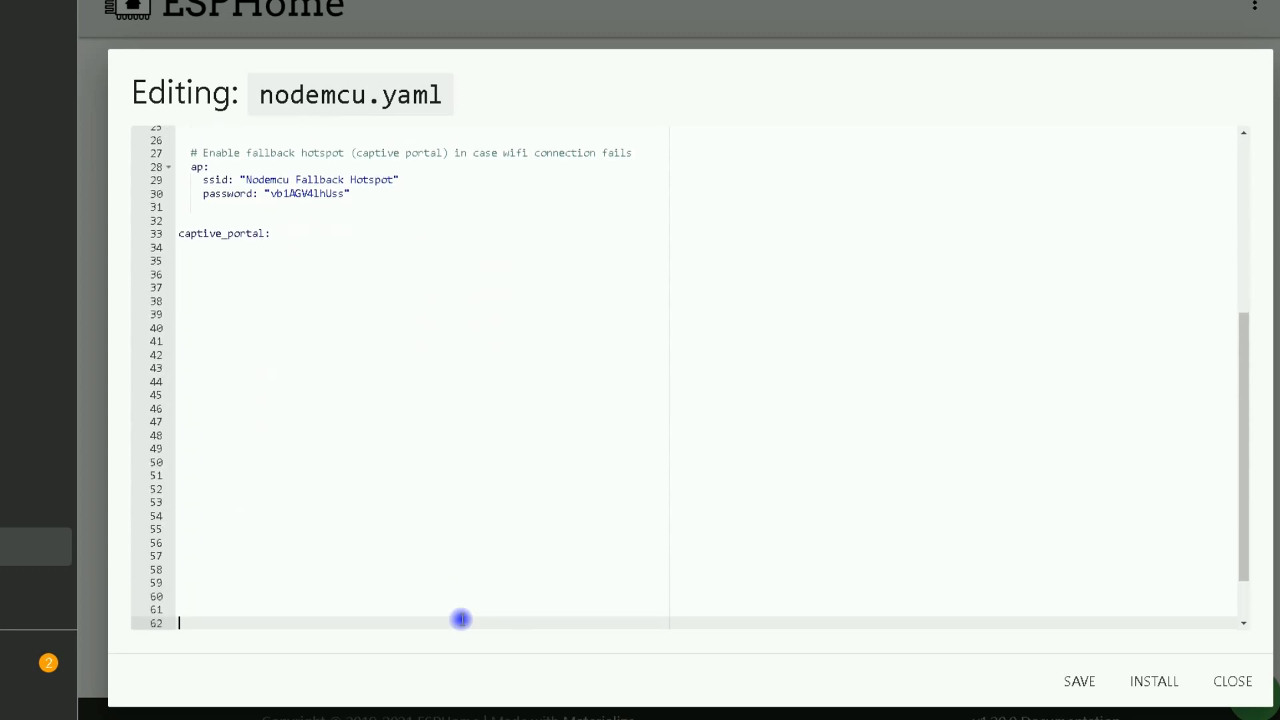
pyautogui.click(206, 254)
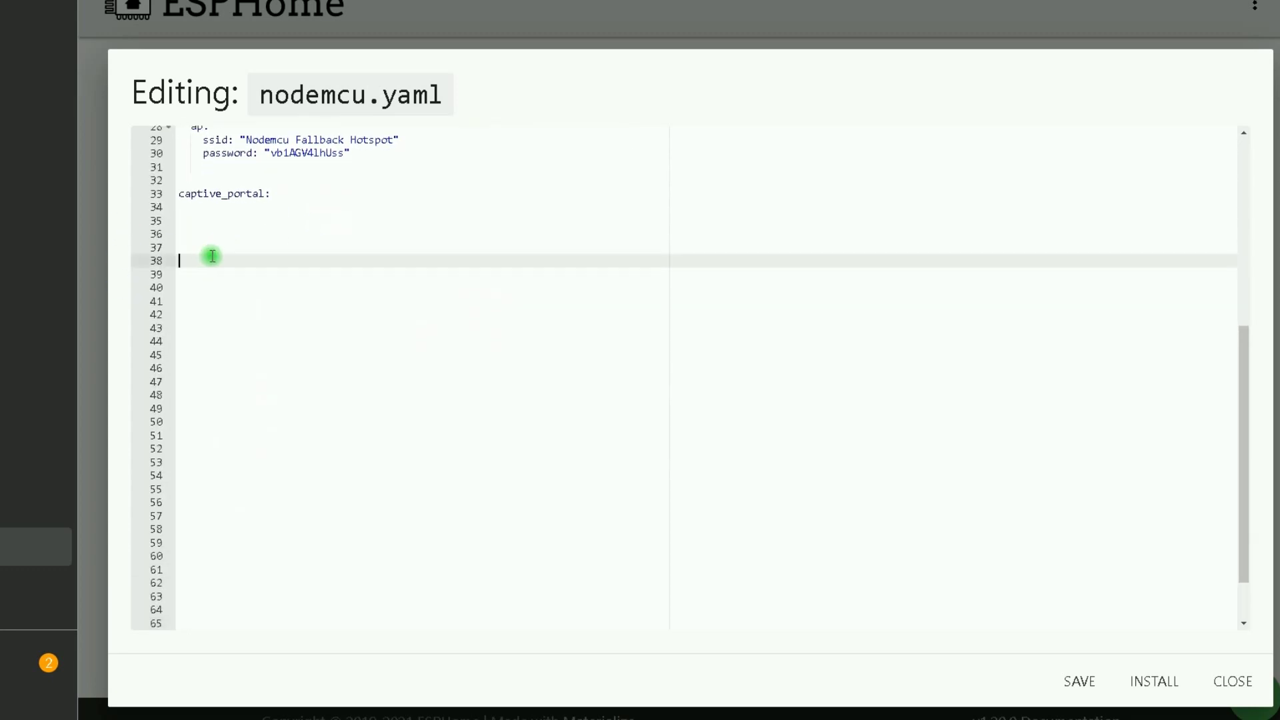
pyautogui.press('Up')
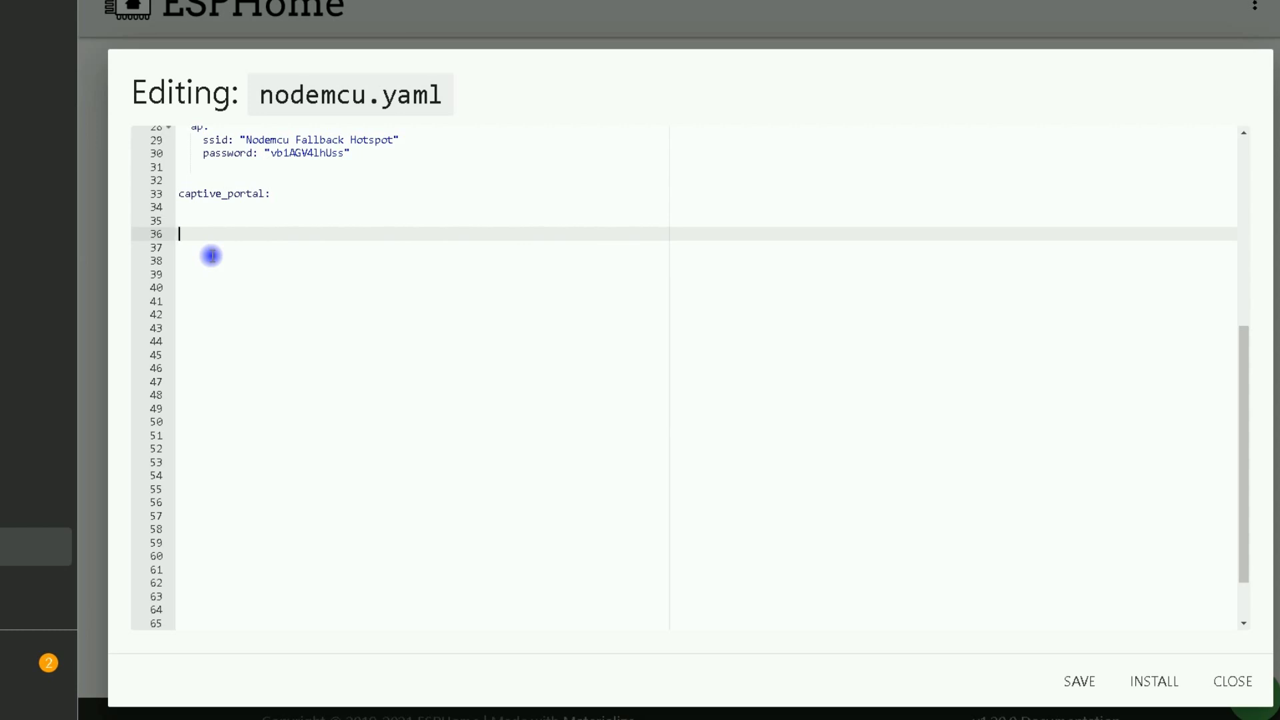
pyautogui.write('switch:')
# Step: Add a '- platform: gpio' entry under switch: with name "Switch 1" and pin: 4
pyautogui.press('Return')
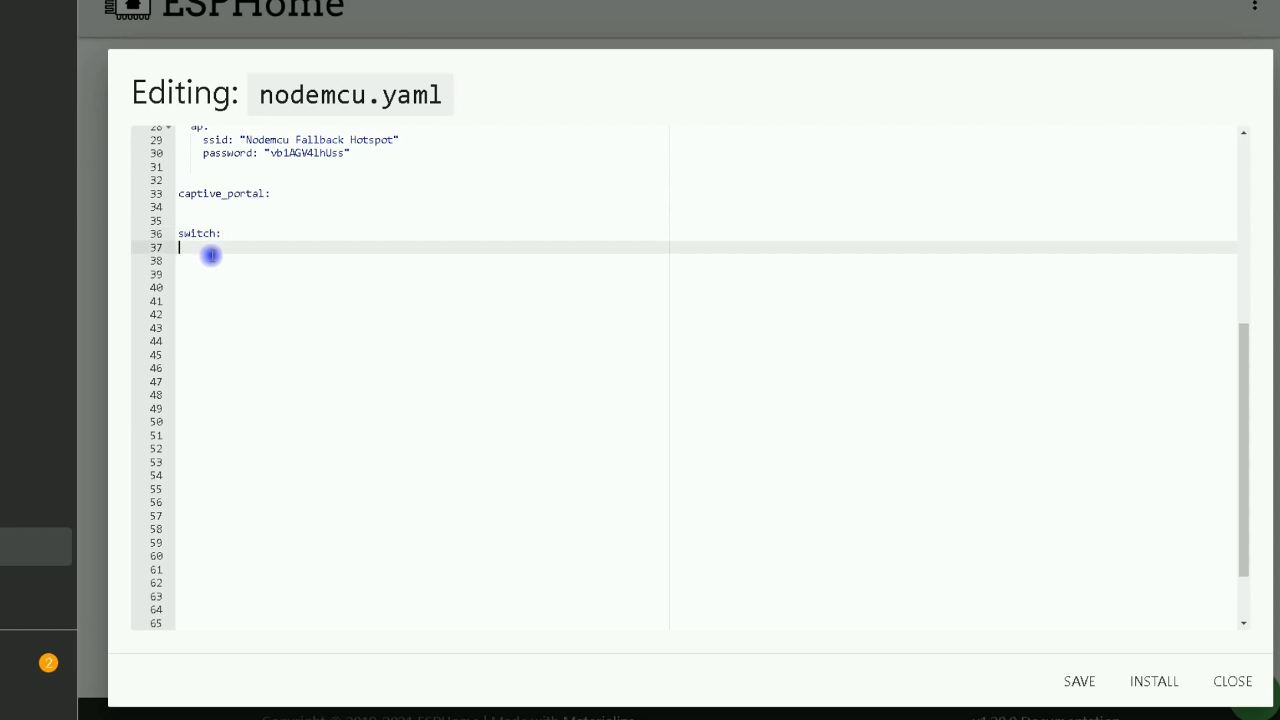
pyautogui.press('Tab')
pyautogui.write('- platform:')
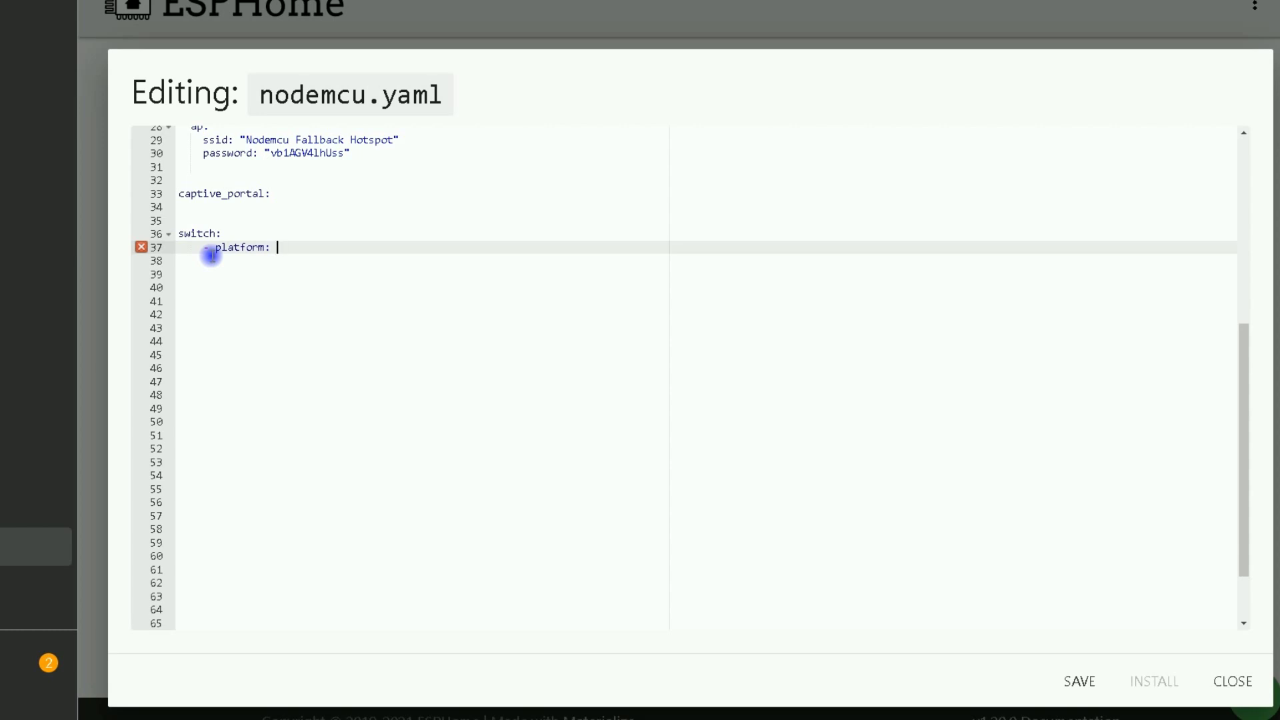
pyautogui.write(' gpio')
pyautogui.press('Return')
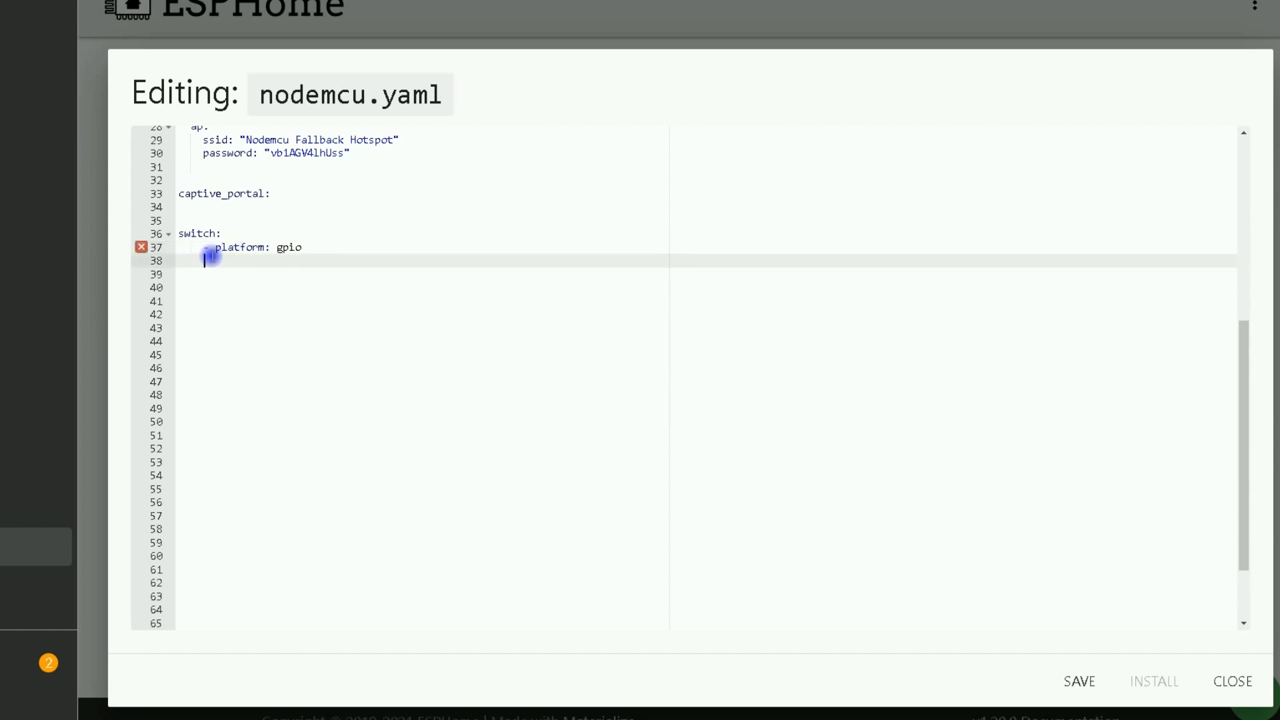
pyautogui.write('name: "')
pyautogui.write('Switch 1')
pyautogui.press('End')
pyautogui.press('Return')
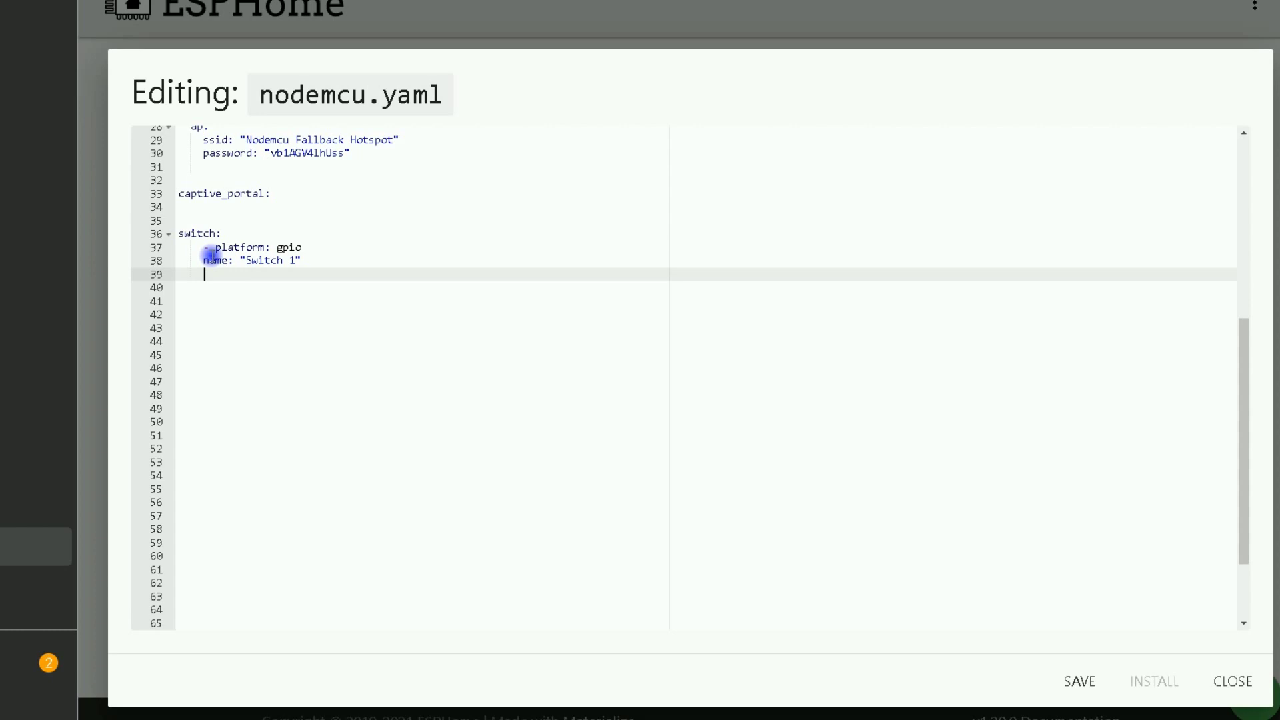
pyautogui.write('pin:')
pyautogui.write('4')
# Step: Fix the indentation so name and pin line up under platform
pyautogui.click(202, 261)
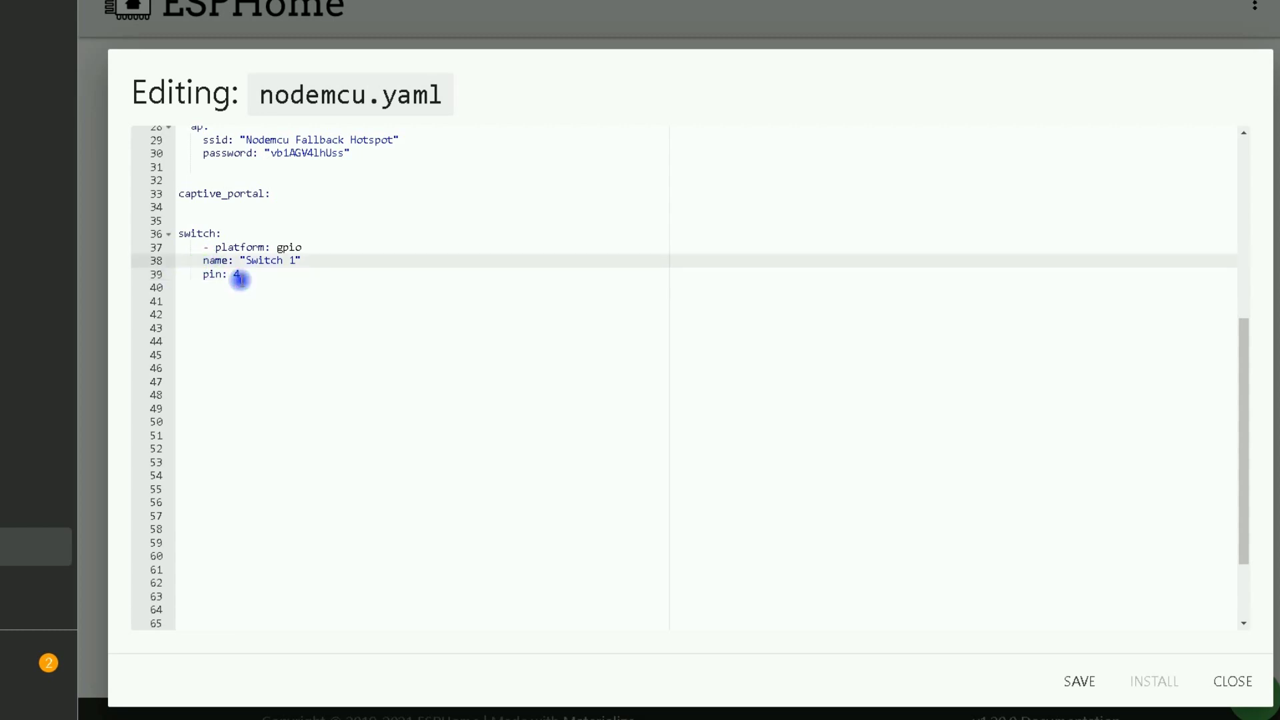
pyautogui.click(199, 275)
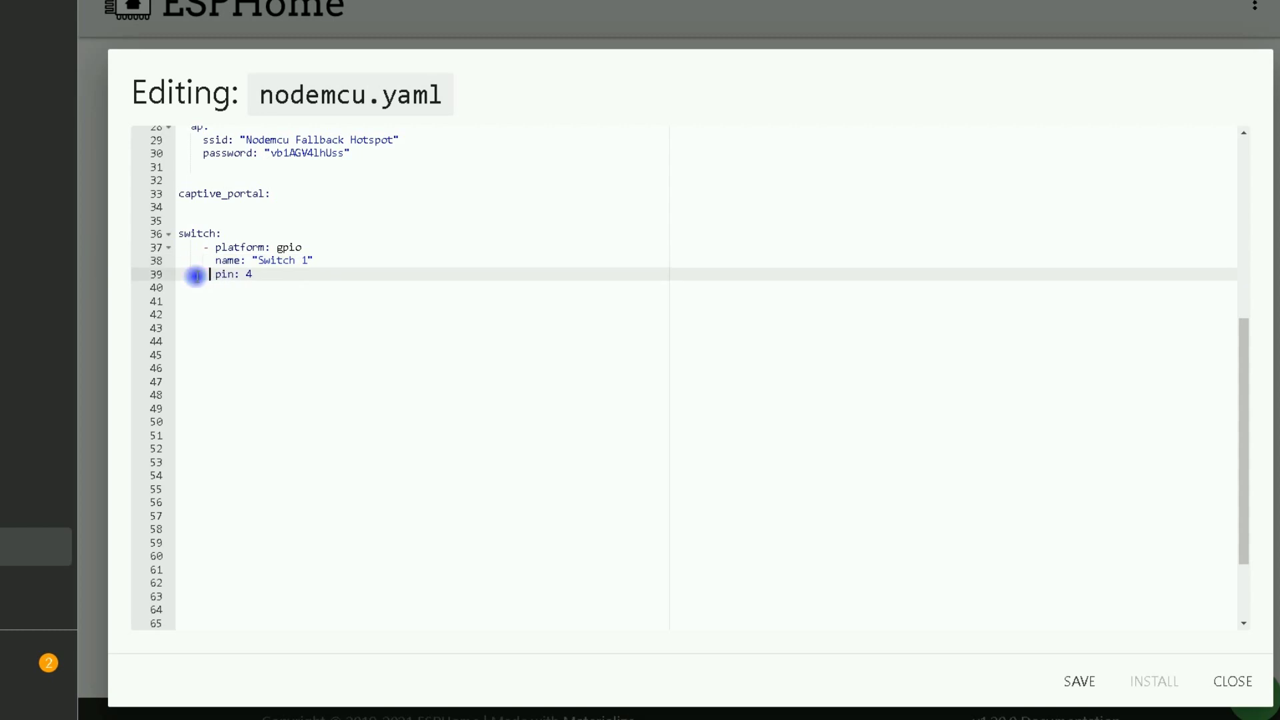
pyautogui.click(178, 233)
pyautogui.moveTo(179, 234); pyautogui.dragTo(287, 279)
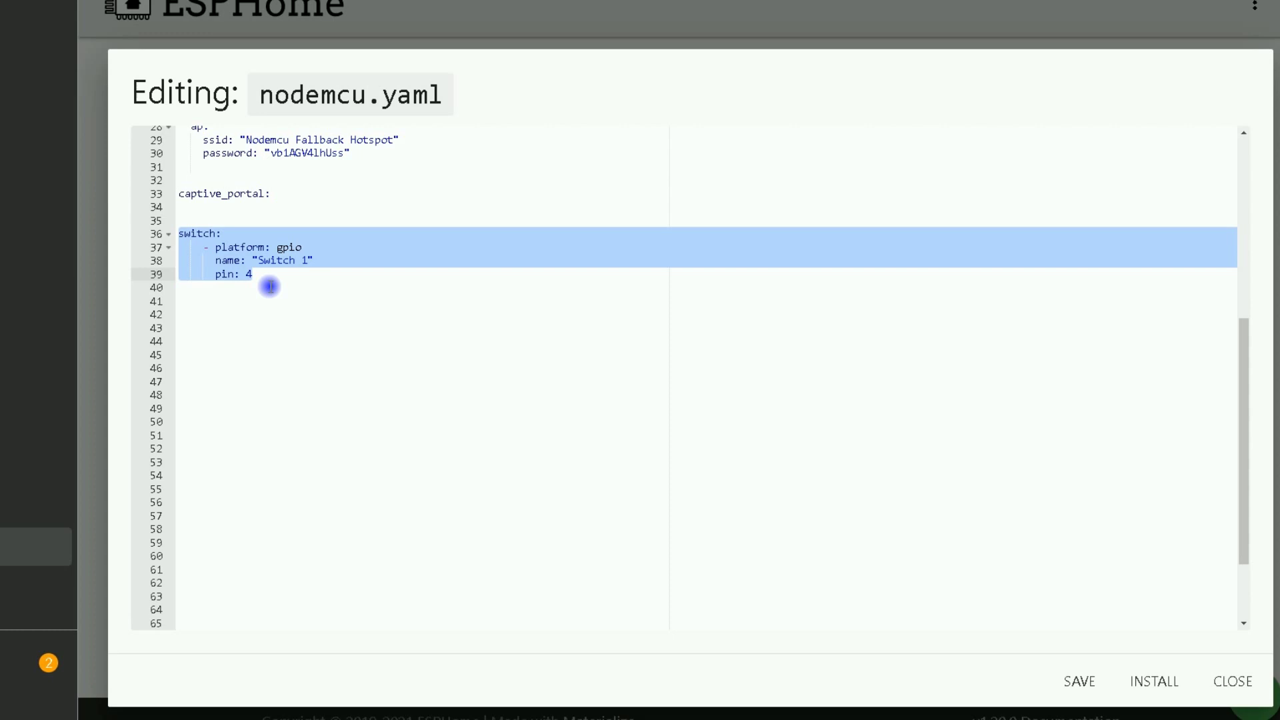
pyautogui.click(201, 260)
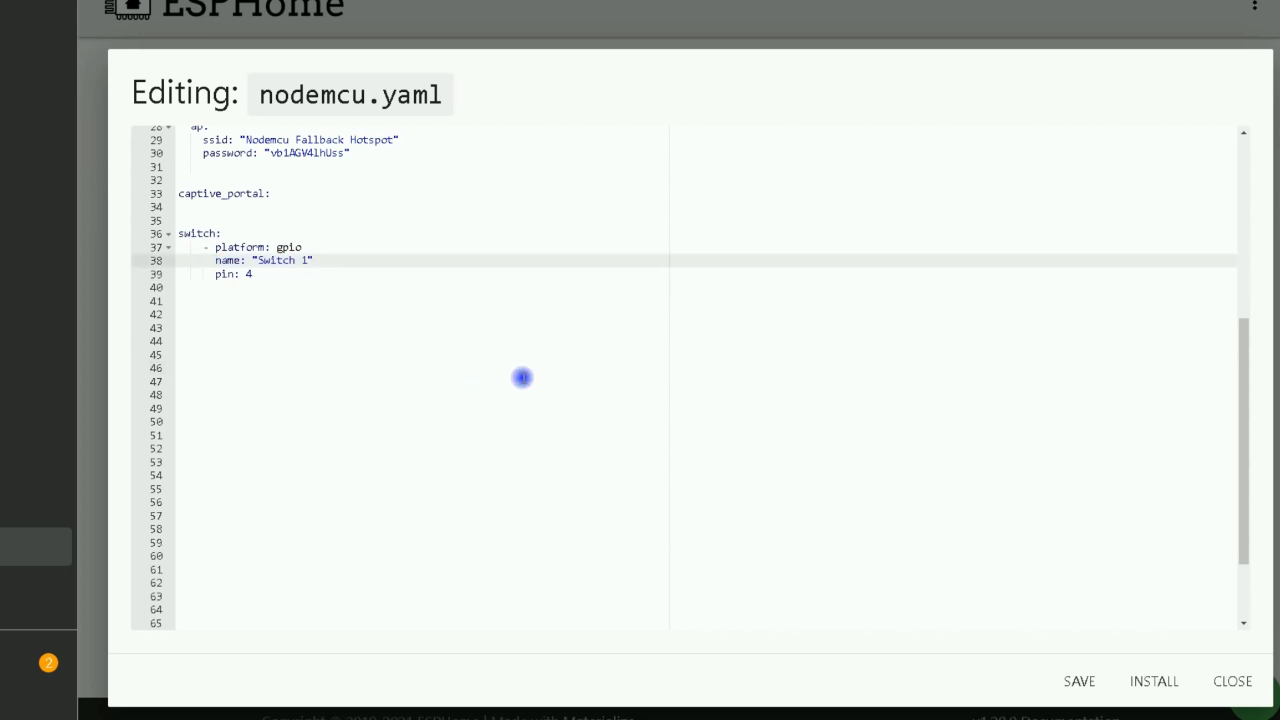
pyautogui.press('BackSpace')
pyautogui.click(264, 276)
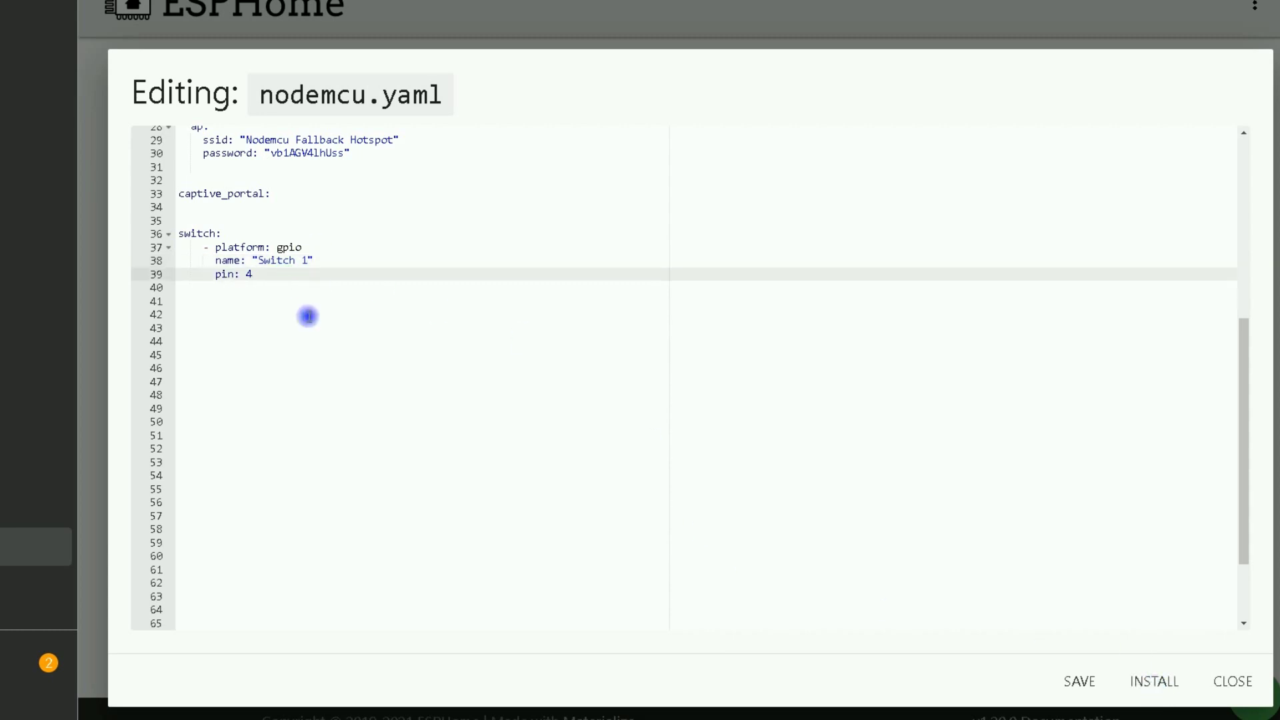
# Step: Add ID: relay, restore_mode: Restore_default_ON and inverted: true to Switch 1
pyautogui.press('Return')
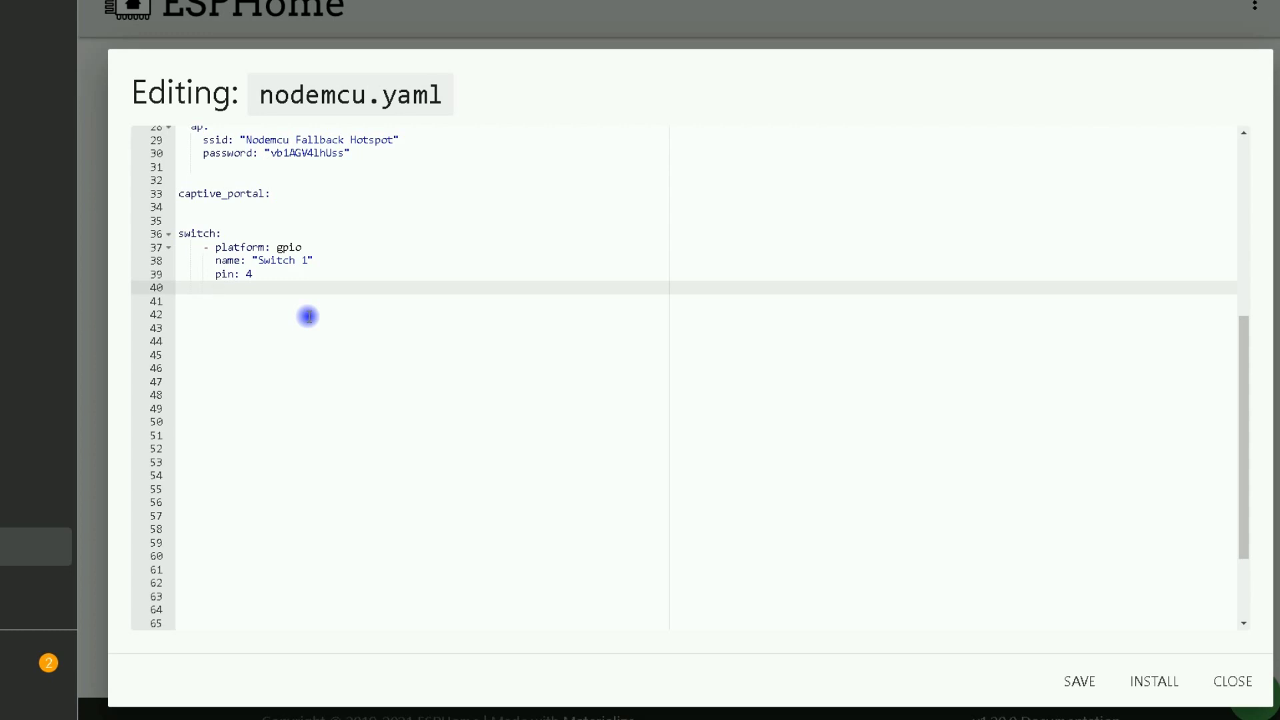
pyautogui.write('ID:')
pyautogui.write('relay')
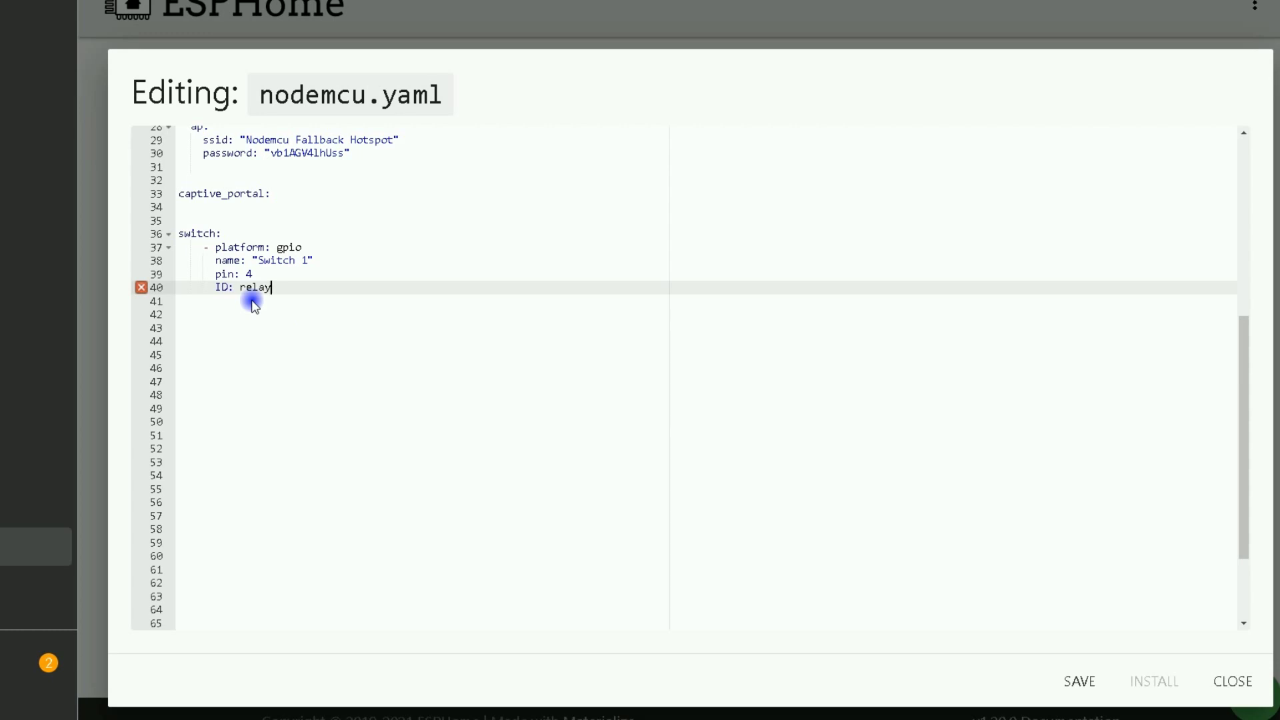
pyautogui.press('Return')
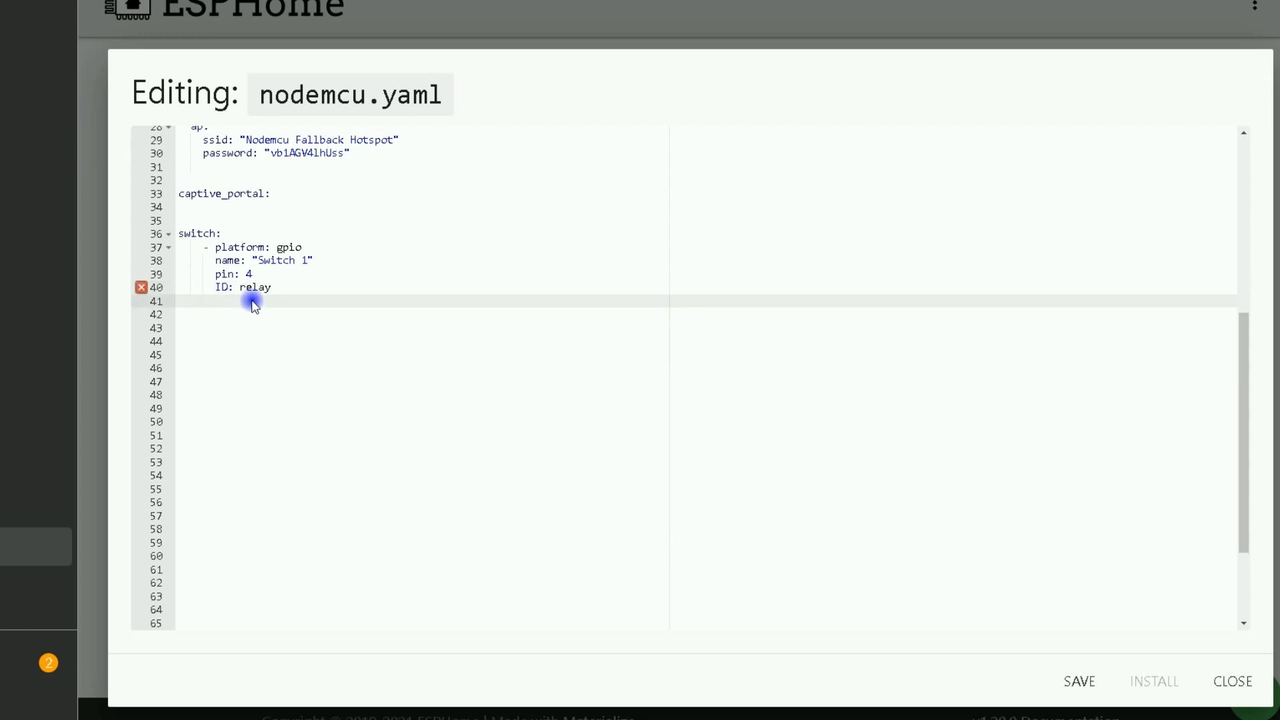
pyautogui.write('restore_mode:')
pyautogui.write('Restore_def')
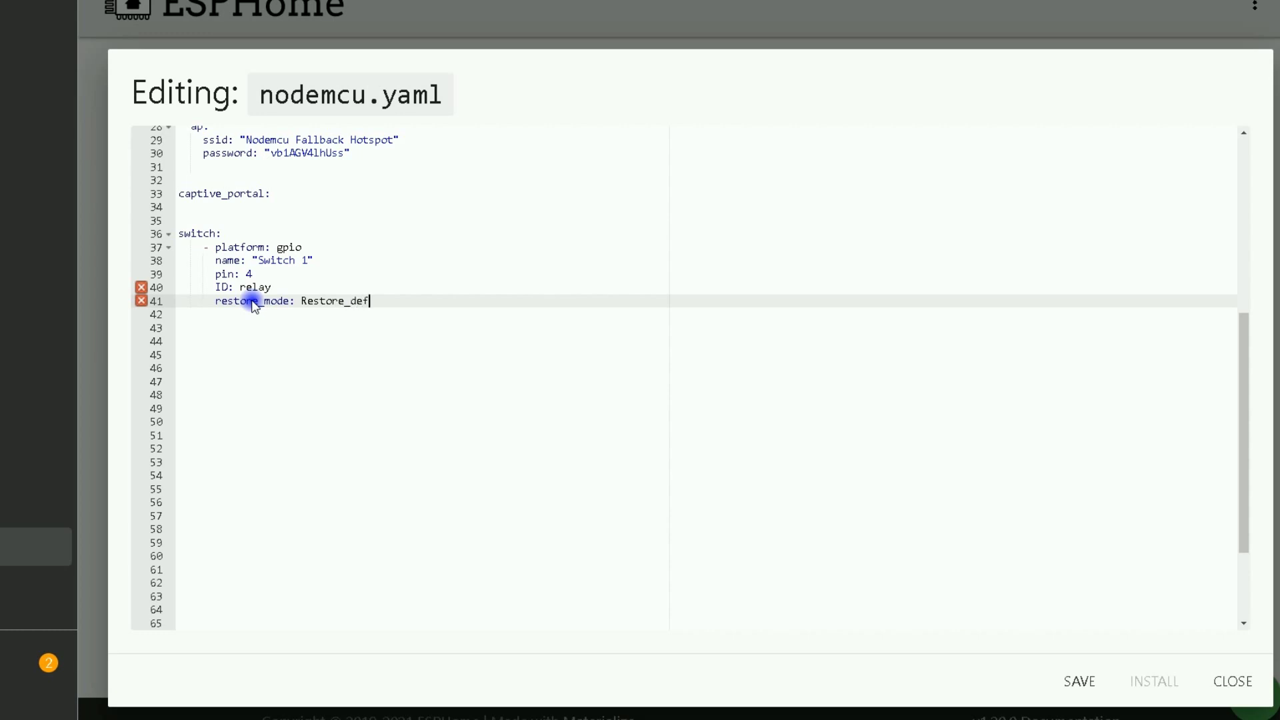
pyautogui.write('ault_ON')
pyautogui.press('Return')
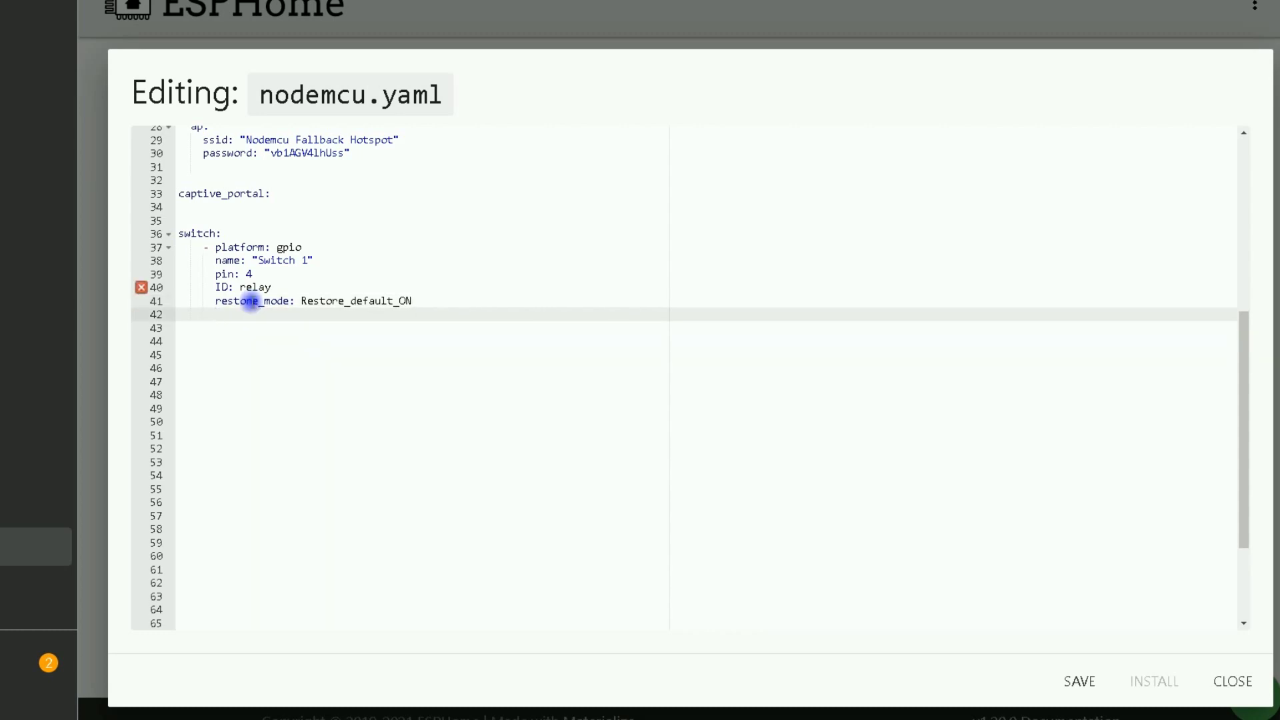
pyautogui.write('inverted:')
pyautogui.write('true')
pyautogui.press('Return')
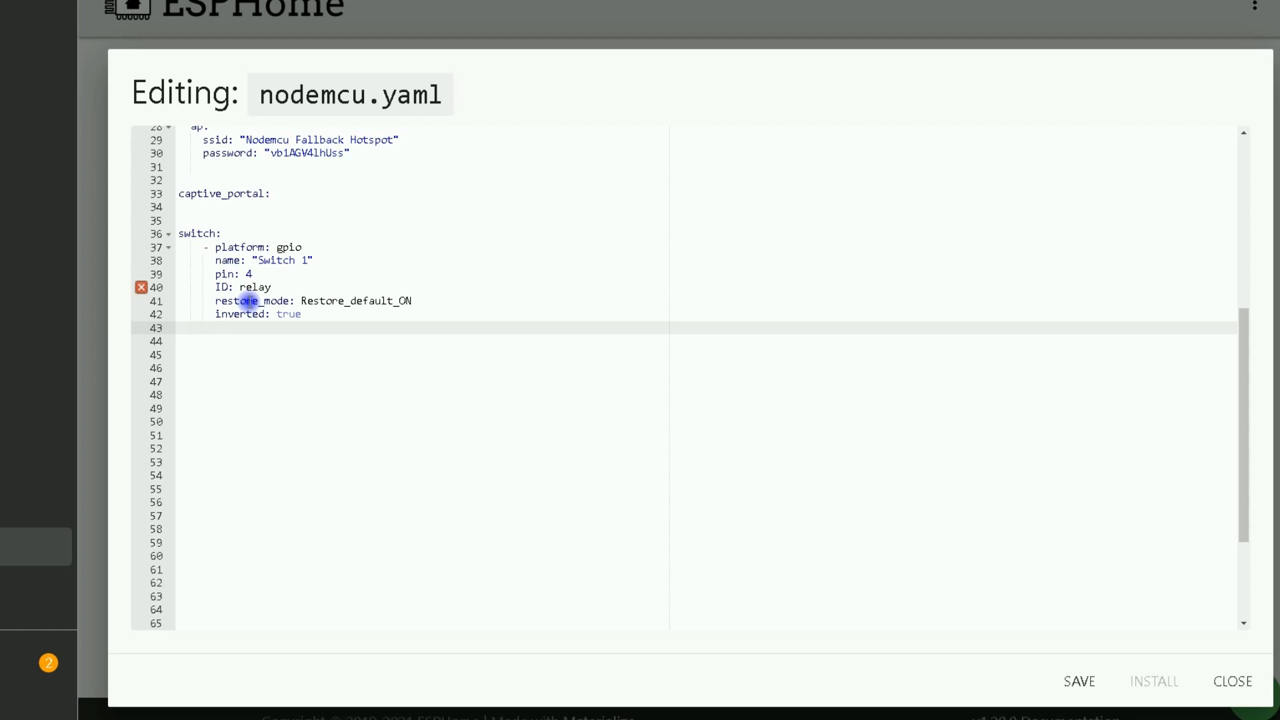
pyautogui.press('Down')
pyautogui.press('Down')
pyautogui.press('Down')
pyautogui.press('Down')
pyautogui.press('Down')
pyautogui.press('Down')
pyautogui.press('Down')
pyautogui.press('Down')
pyautogui.click(324, 321)
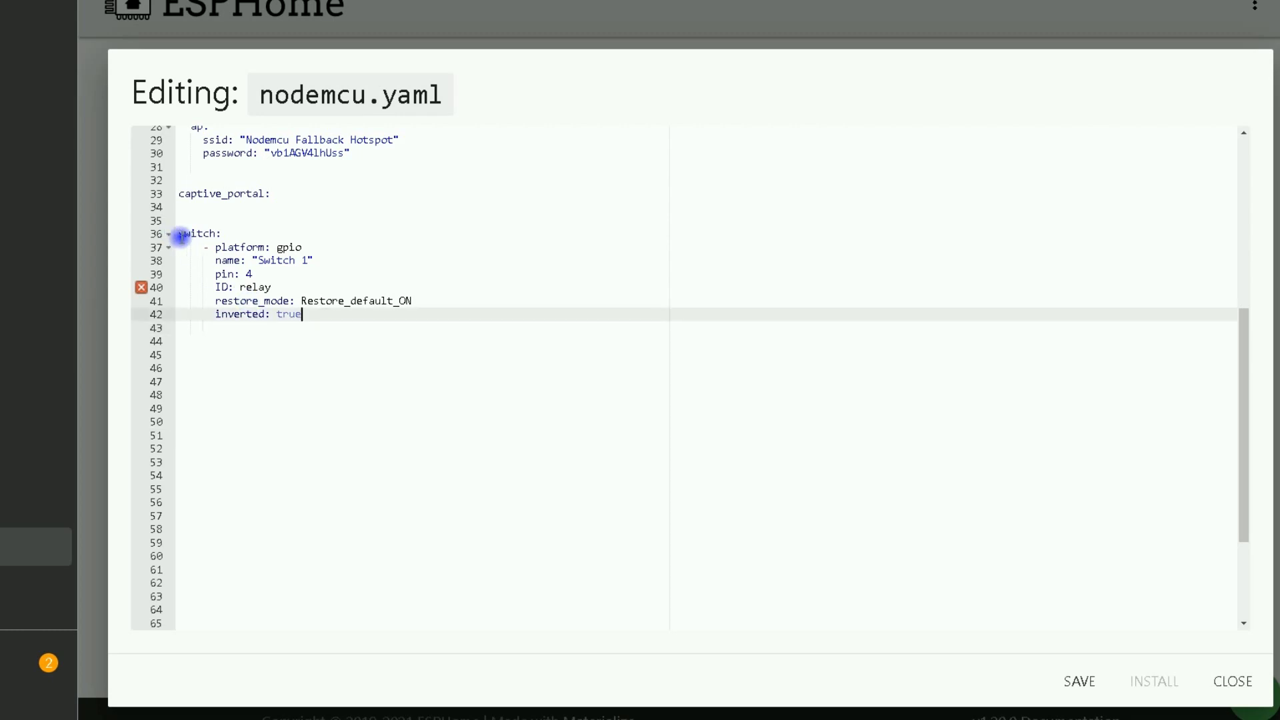
# Step: Replace the single switch block with five pasted gpio entries, Switch 1–5
pyautogui.moveTo(178, 232); pyautogui.dragTo(322, 308)
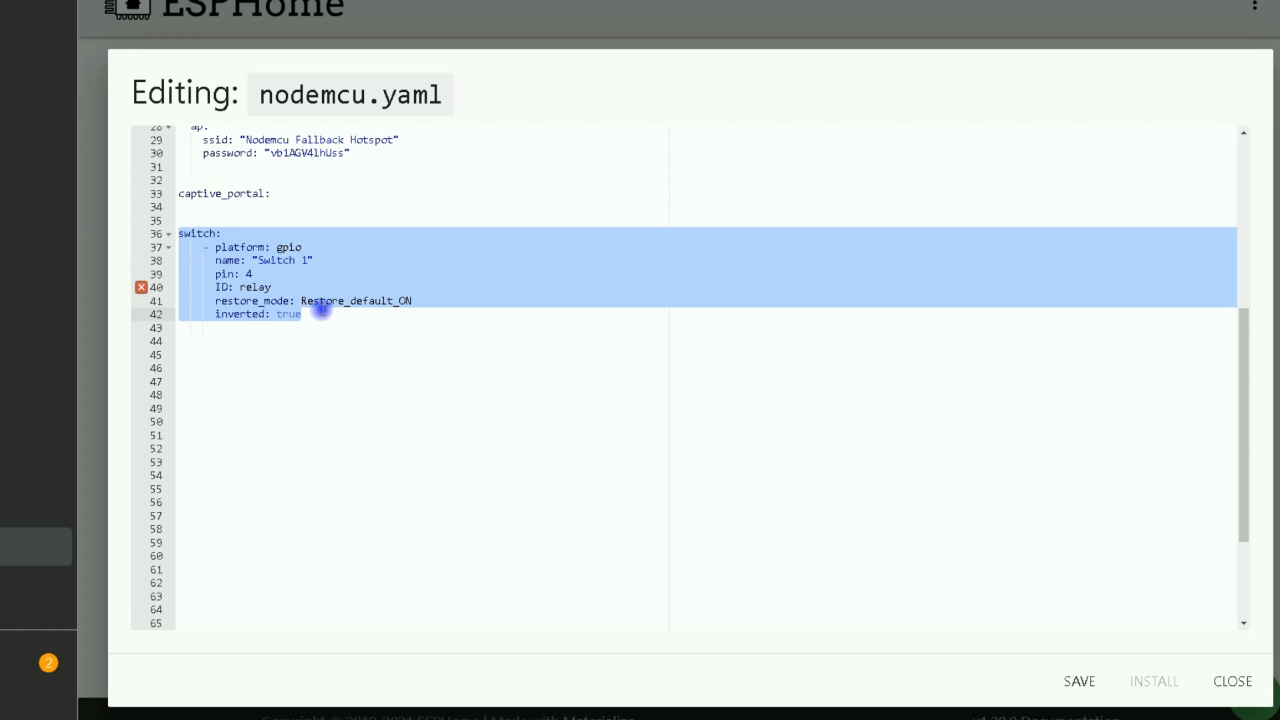
pyautogui.write('switch:   - platform: gpio     name: "Switch 1"     pin: 4    - platform: gpio     name: "Switch 2"     pin: 5    - platform: gpio     name: "Switch 3"     pin: 12    - platform: gpio     name: "Switch 4"     pin: 13    - platform: gpio     name: "Switch 5"     pin: 14')
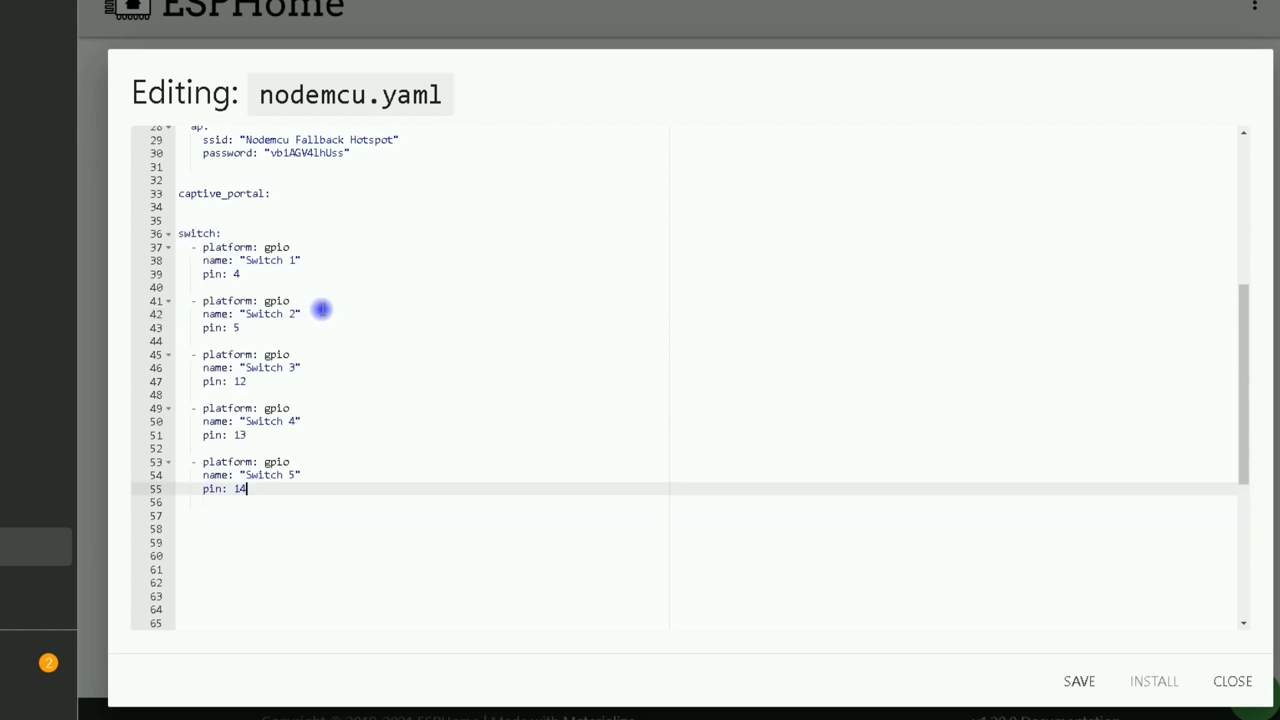
pyautogui.click(308, 342)
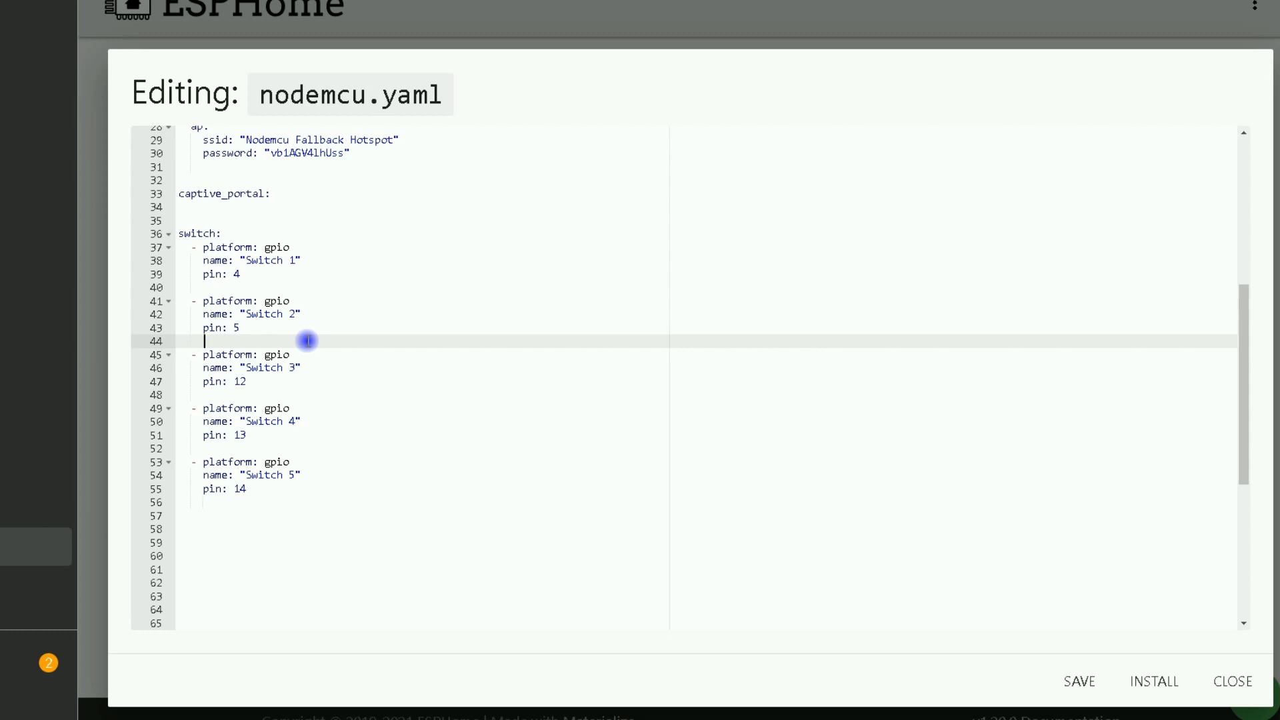
# Step: Review the five switch entries and their pins 4, 5, 12, 13 and 14
pyautogui.click(237, 275)
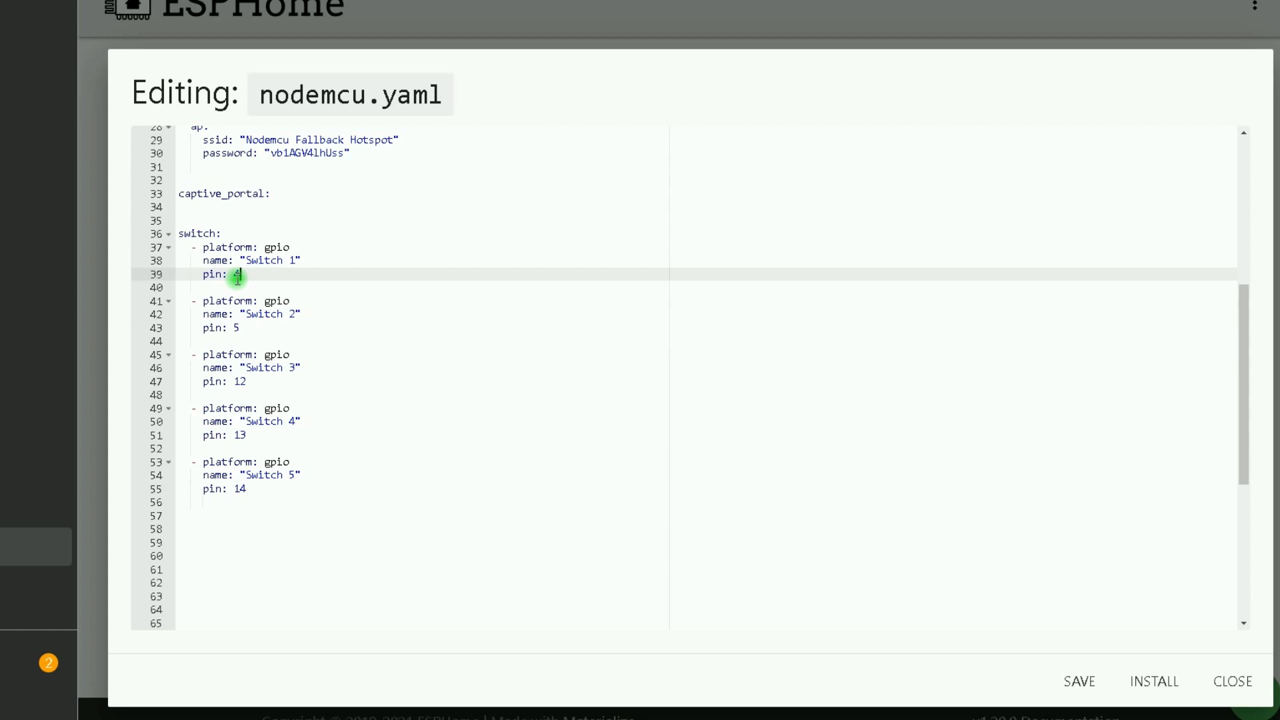
pyautogui.click(235, 328)
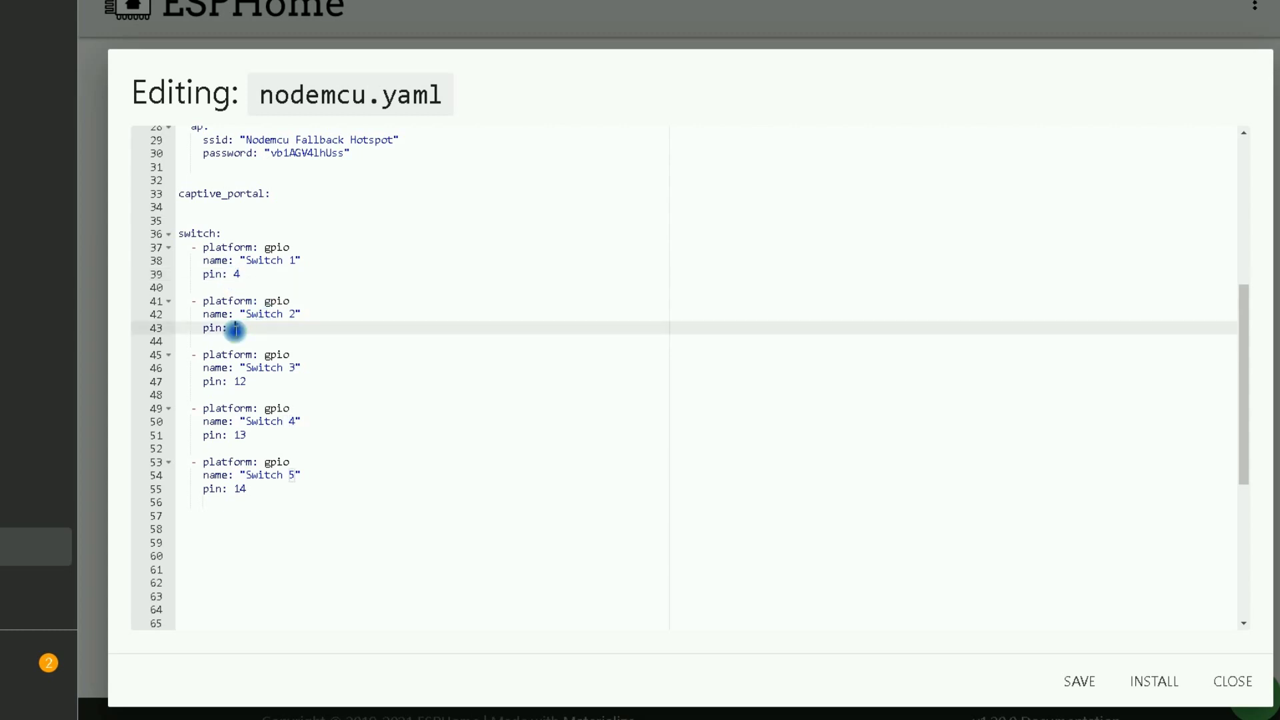
pyautogui.moveTo(234, 381); pyautogui.dragTo(243, 389)
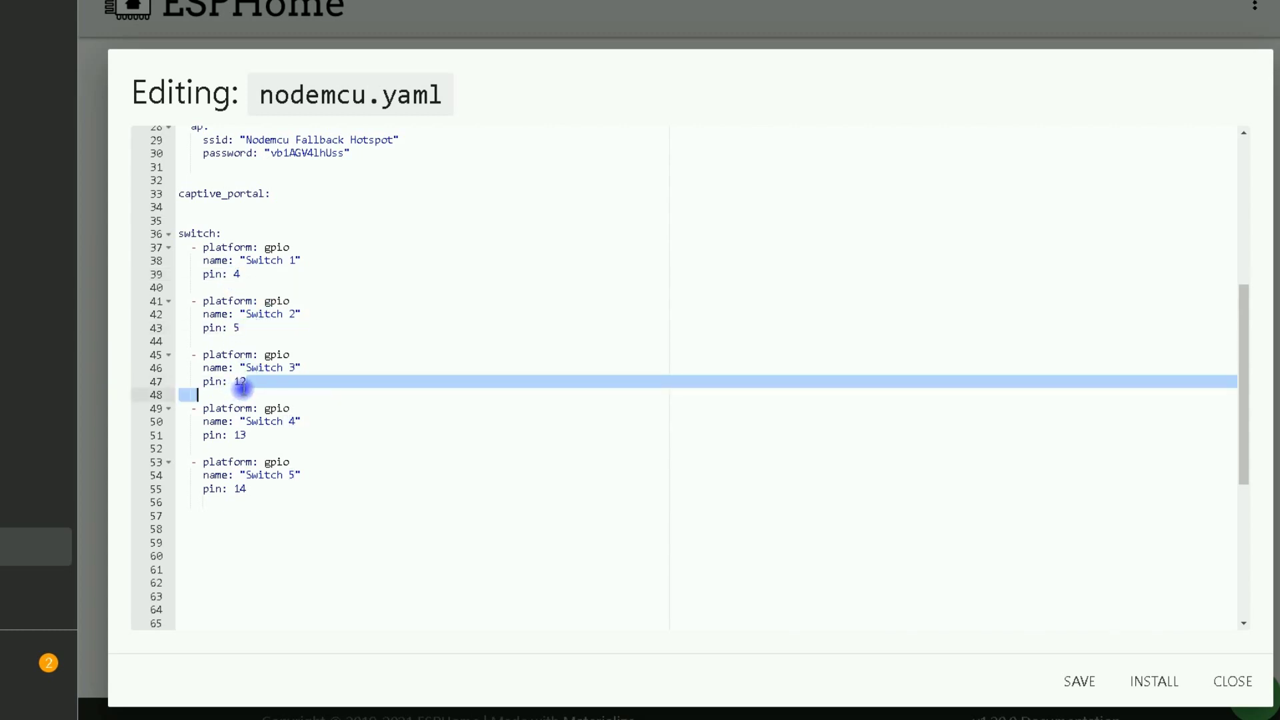
pyautogui.click(242, 388)
pyautogui.click(246, 435)
pyautogui.click(254, 497)
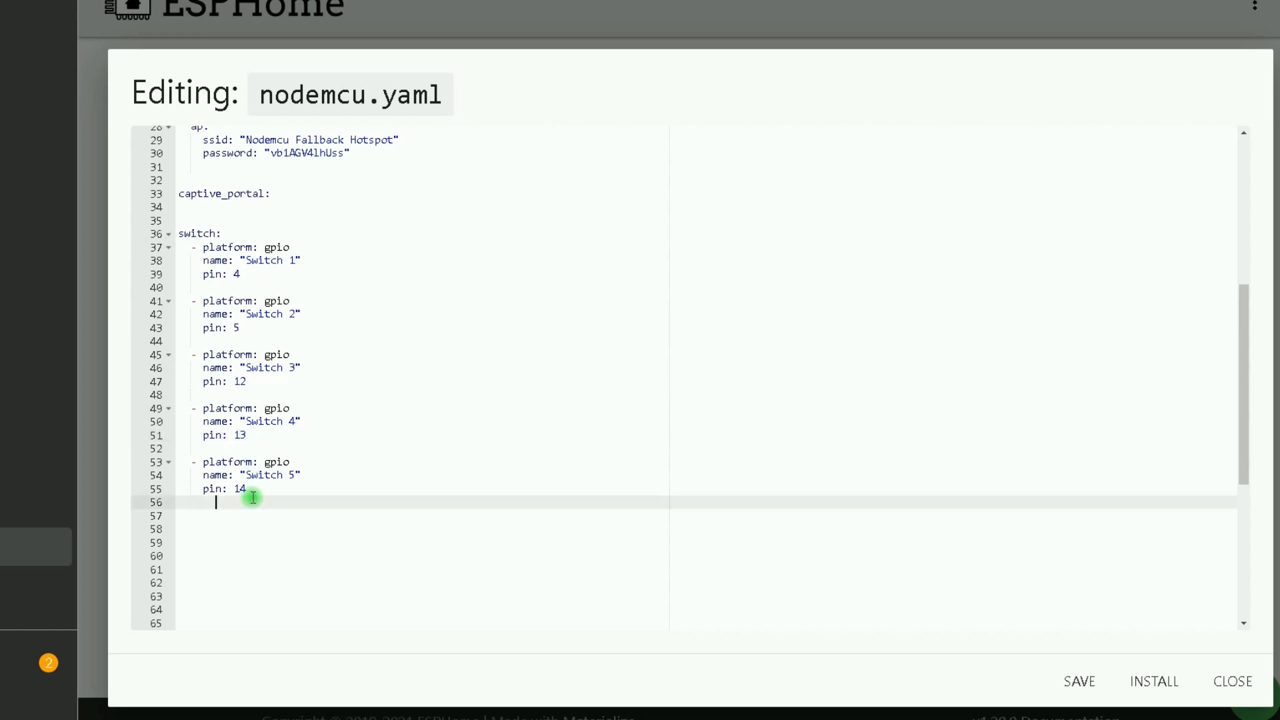
pyautogui.click(318, 365)
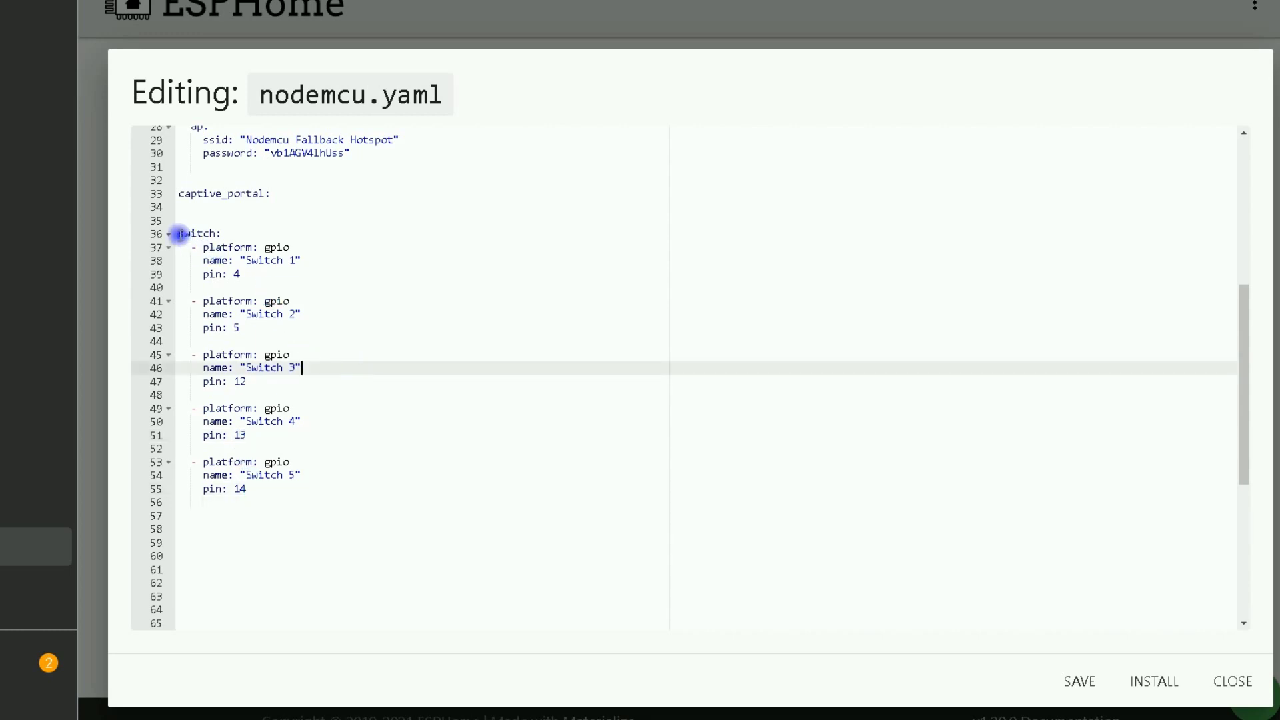
pyautogui.moveTo(179, 233); pyautogui.dragTo(236, 267)
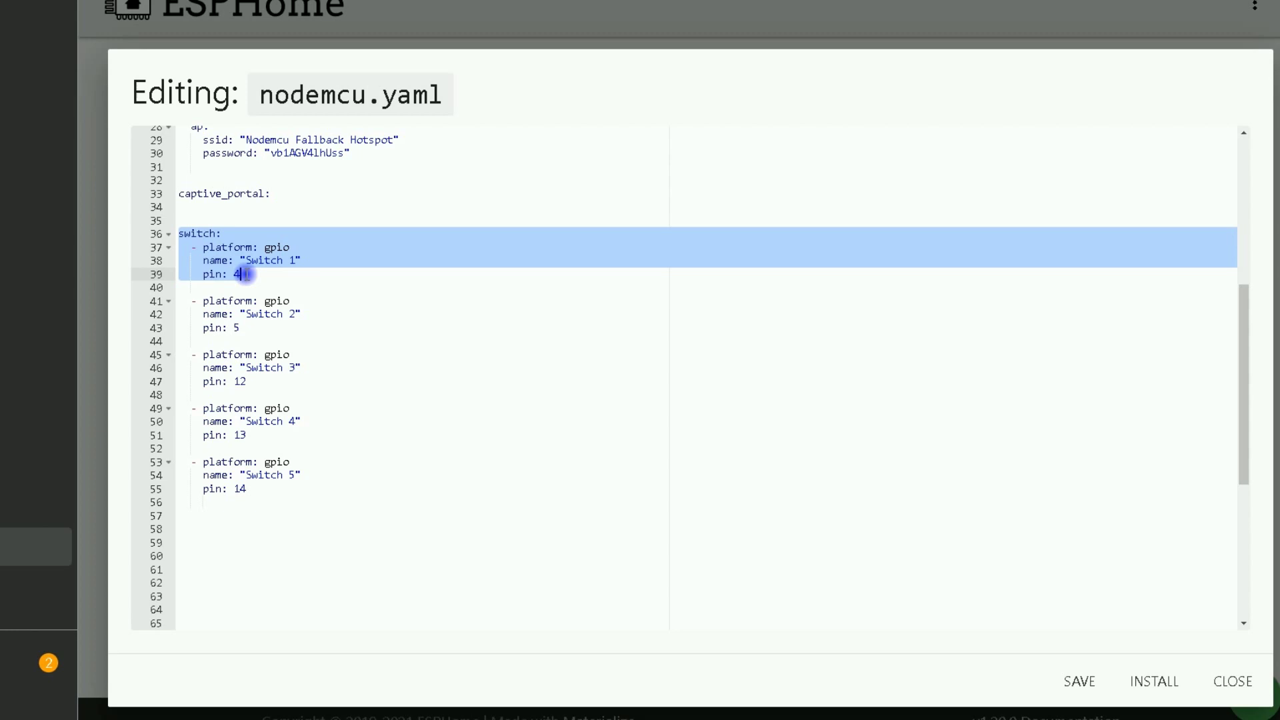
pyautogui.moveTo(187, 247); pyautogui.dragTo(224, 232)
# Step: Save nodemcu.yaml and bring up the install-method dialog
pyautogui.click(224, 232)
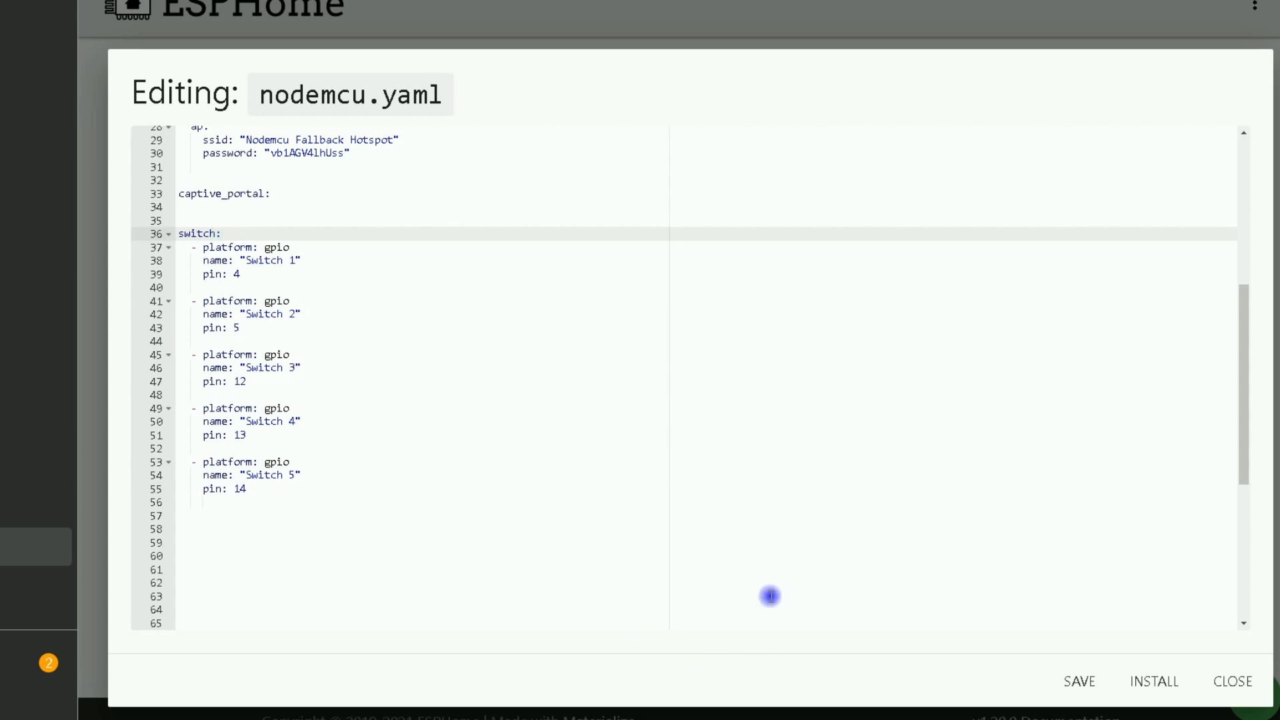
pyautogui.click(1080, 690)
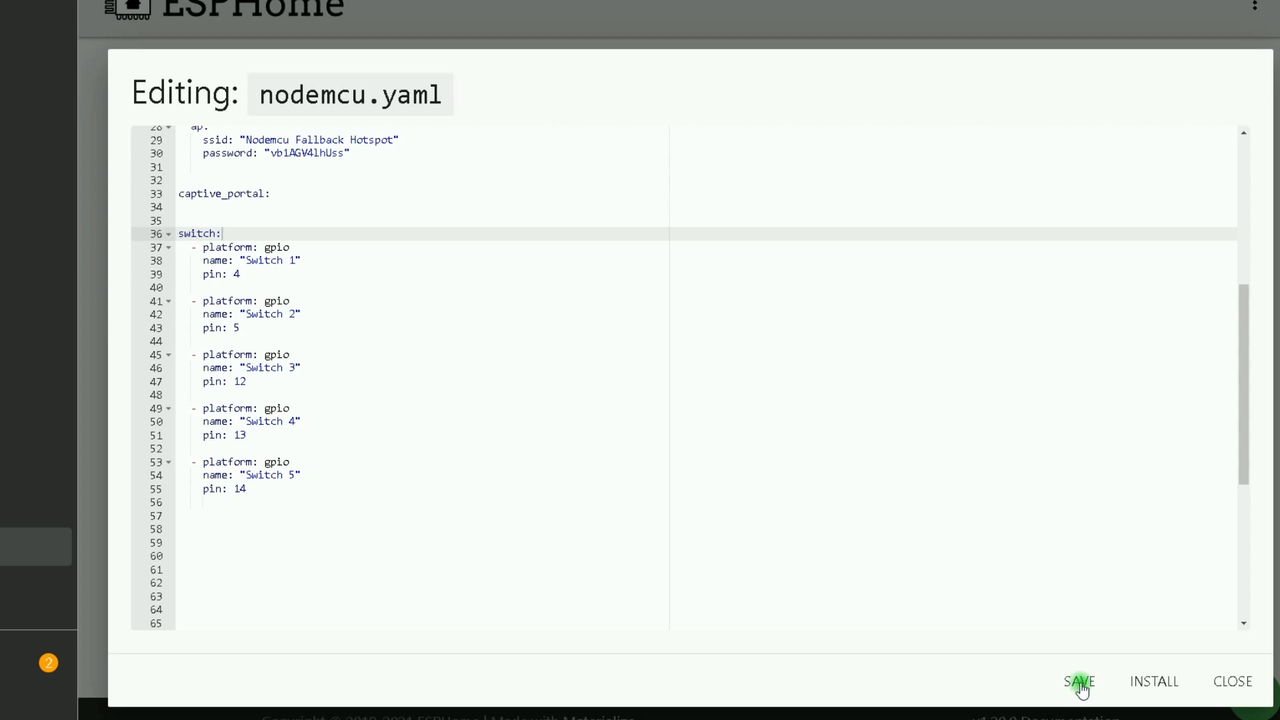
pyautogui.click(1155, 685)
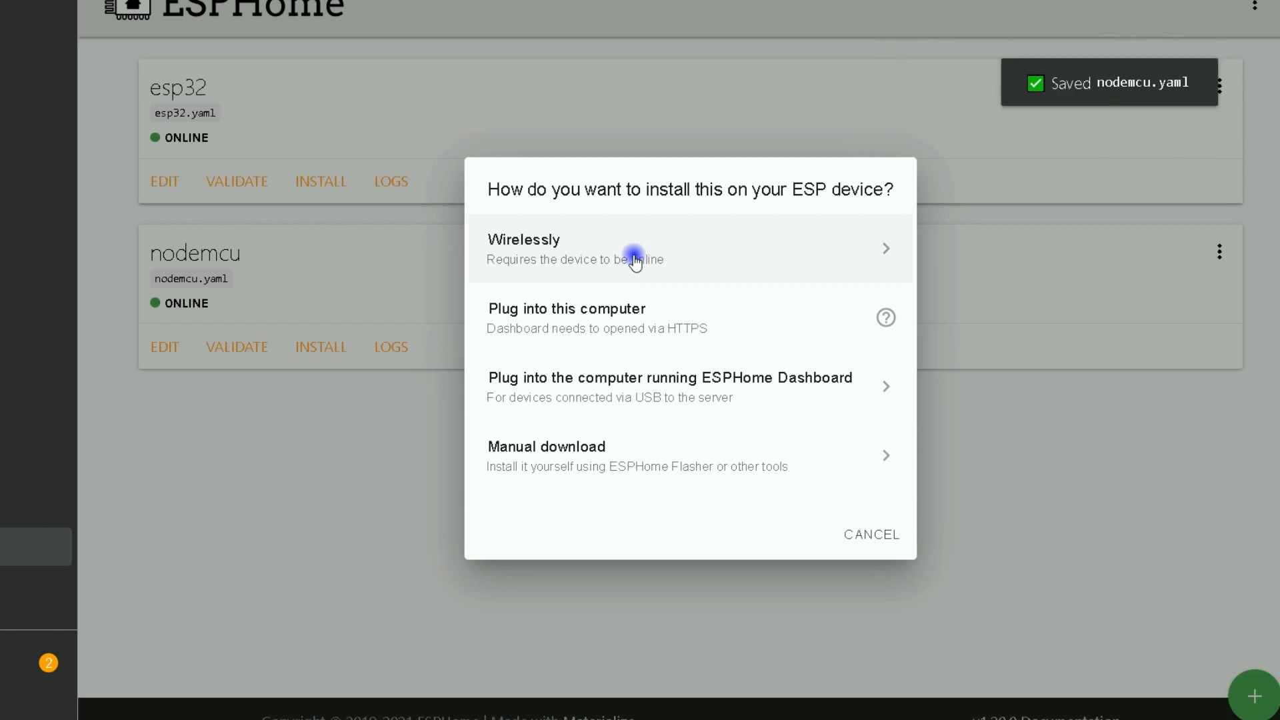
# Step: Install nodemcu.yaml wirelessly, confirm the log lists Switch 1–5, then stop the log
pyautogui.click(521, 248)
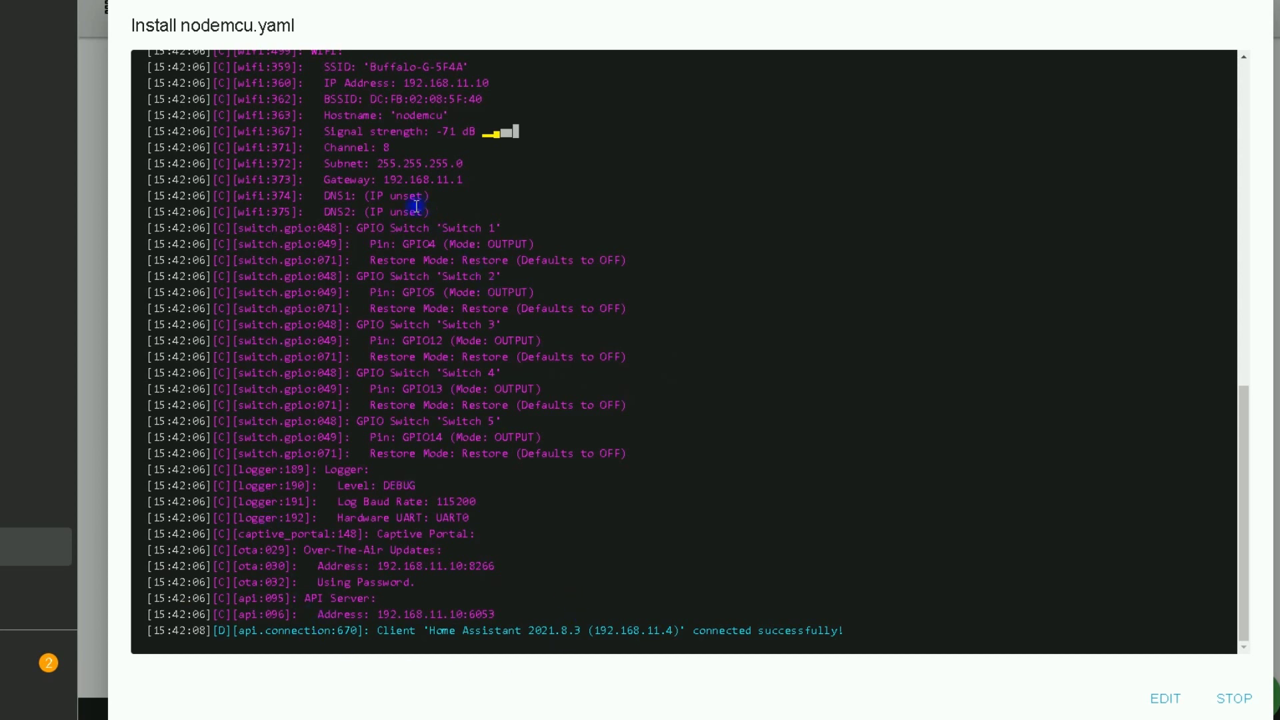
pyautogui.moveTo(357, 227); pyautogui.dragTo(638, 449)
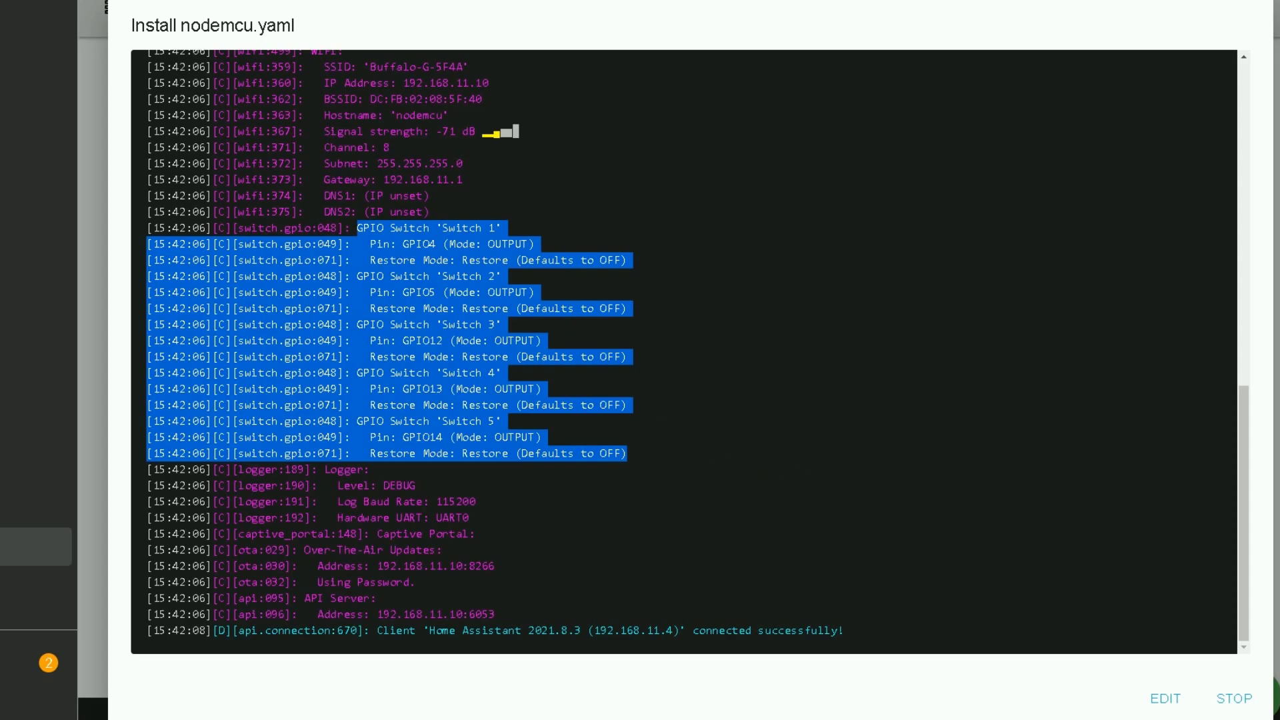
pyautogui.tripleClick(981, 478)
pyautogui.click(1231, 697)
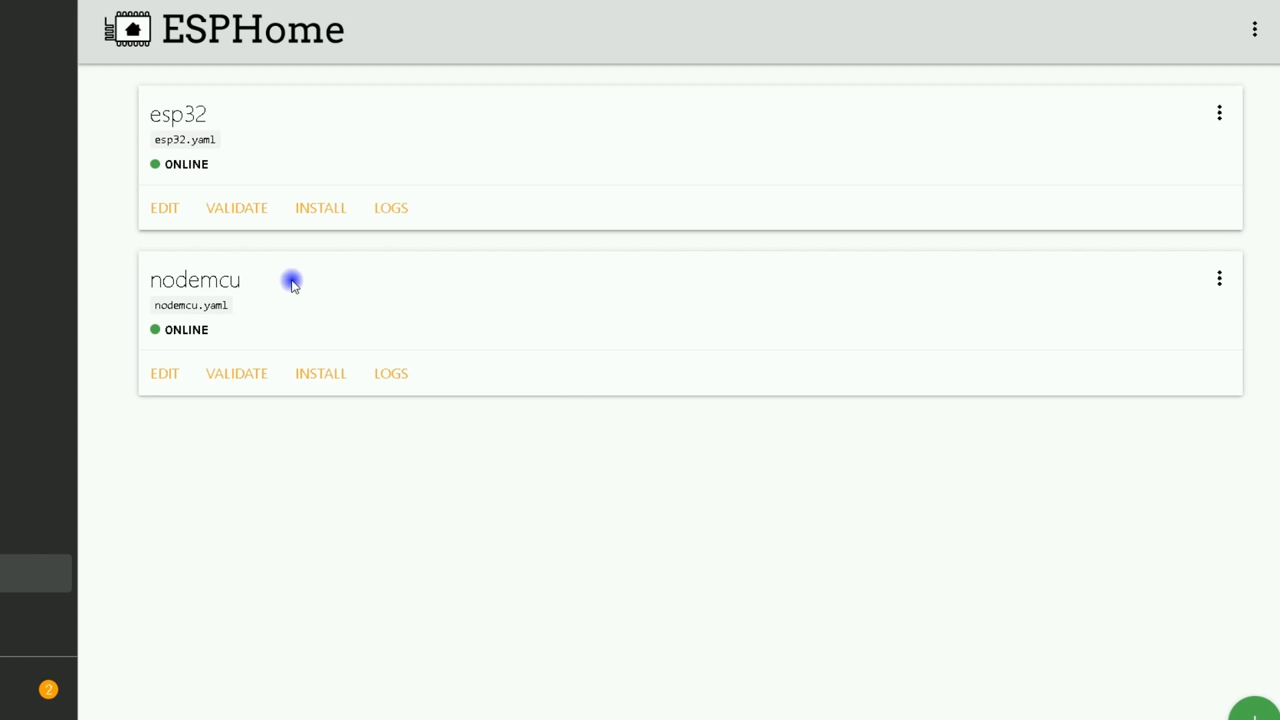
# Step: In esp32.yaml, paste the gpio switch block after captive_portal:, starting with Switch 1 on pin 2
pyautogui.click(164, 216)
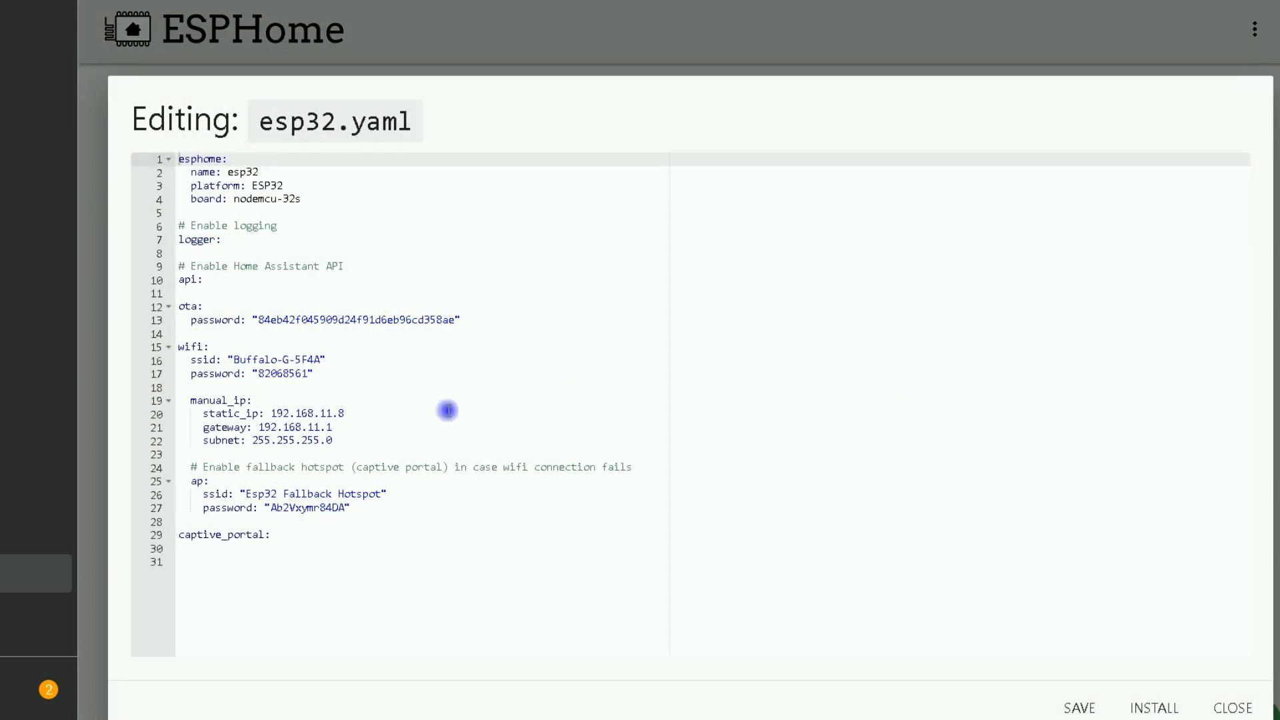
pyautogui.click(233, 561)
pyautogui.press('Return')
pyautogui.press('Return')
pyautogui.press('Return')
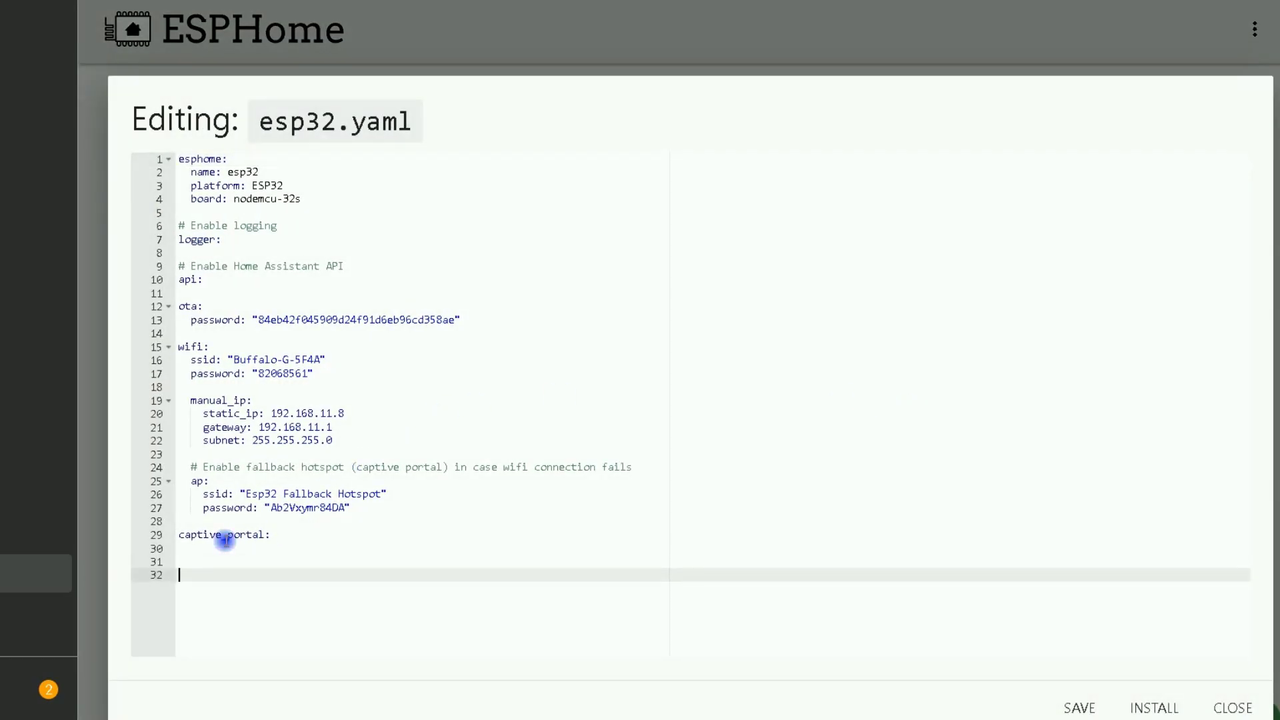
pyautogui.press('BackSpace')
pyautogui.press('BackSpace')
pyautogui.hotkey('ctrl', 'v')
pyautogui.scroll(5, 309, 226)
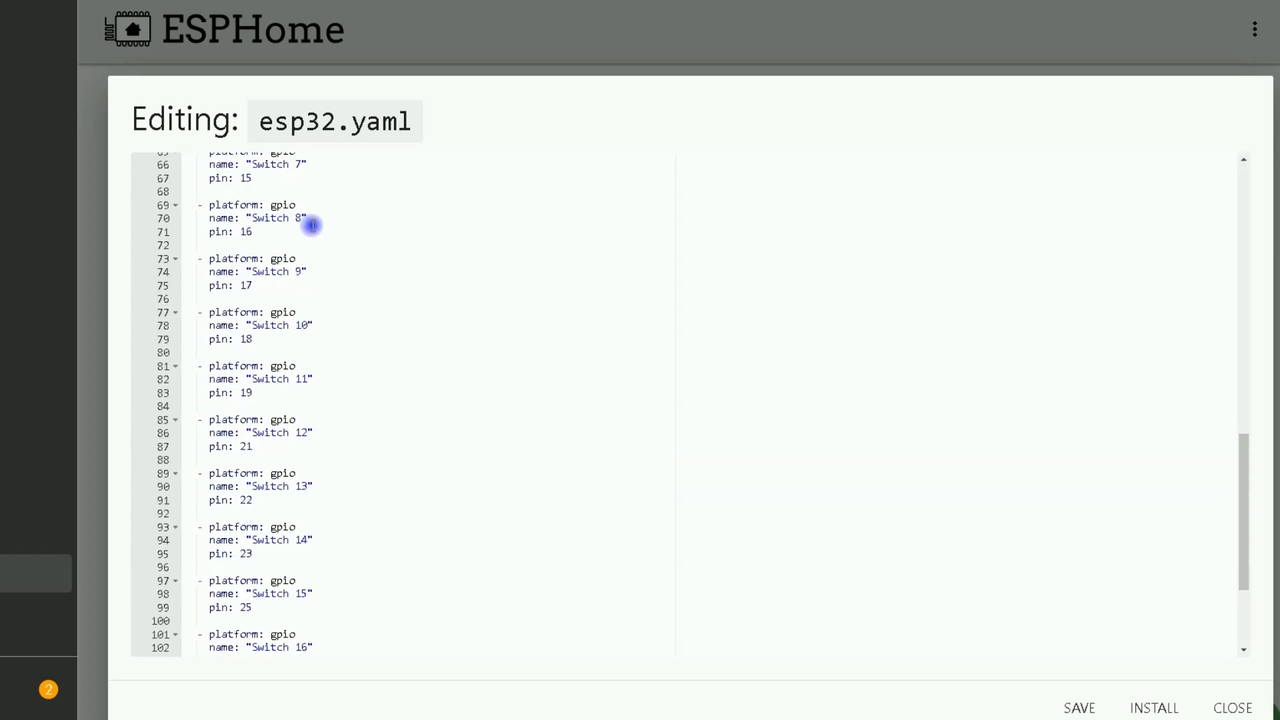
pyautogui.scroll(8, 315, 226)
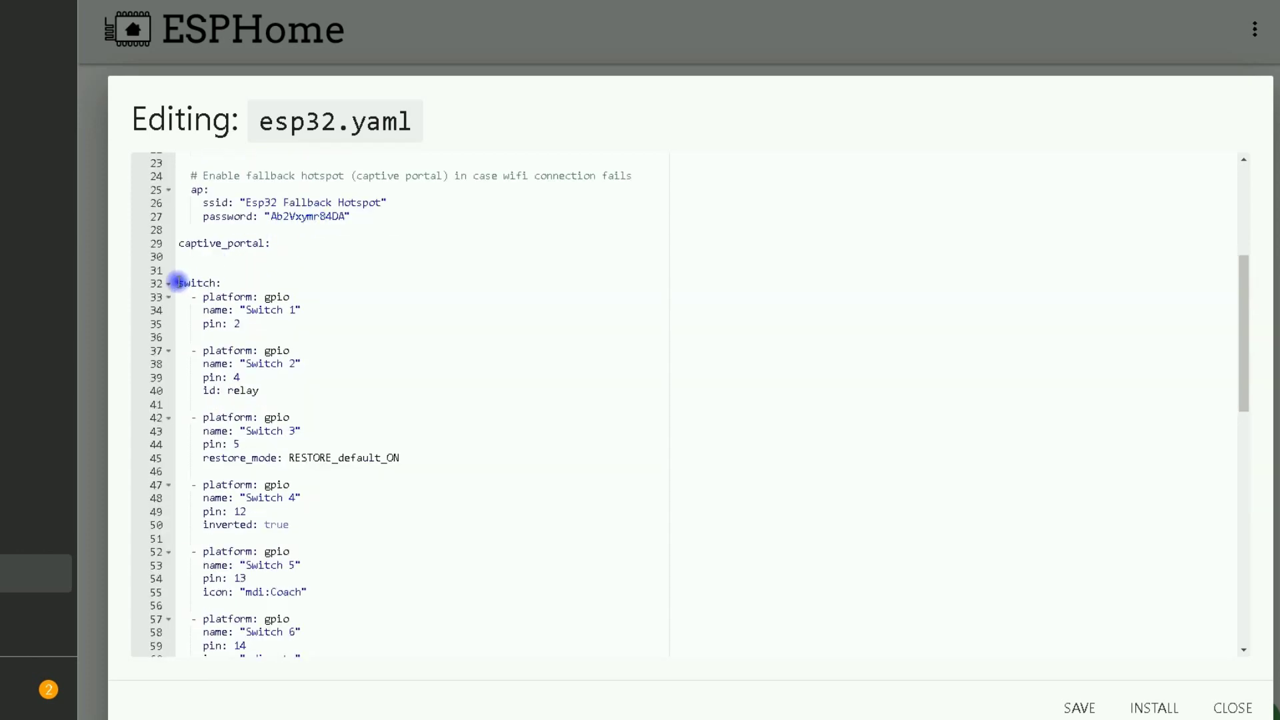
pyautogui.moveTo(178, 283); pyautogui.dragTo(222, 283)
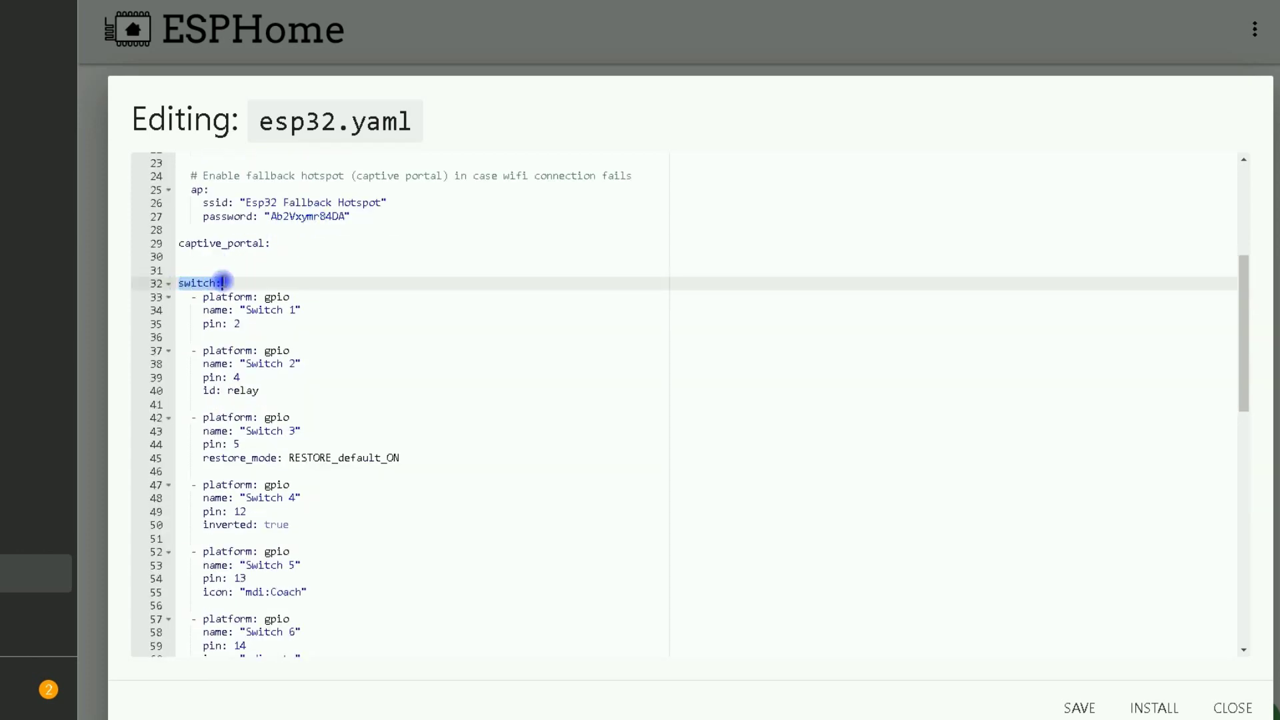
pyautogui.click(420, 396)
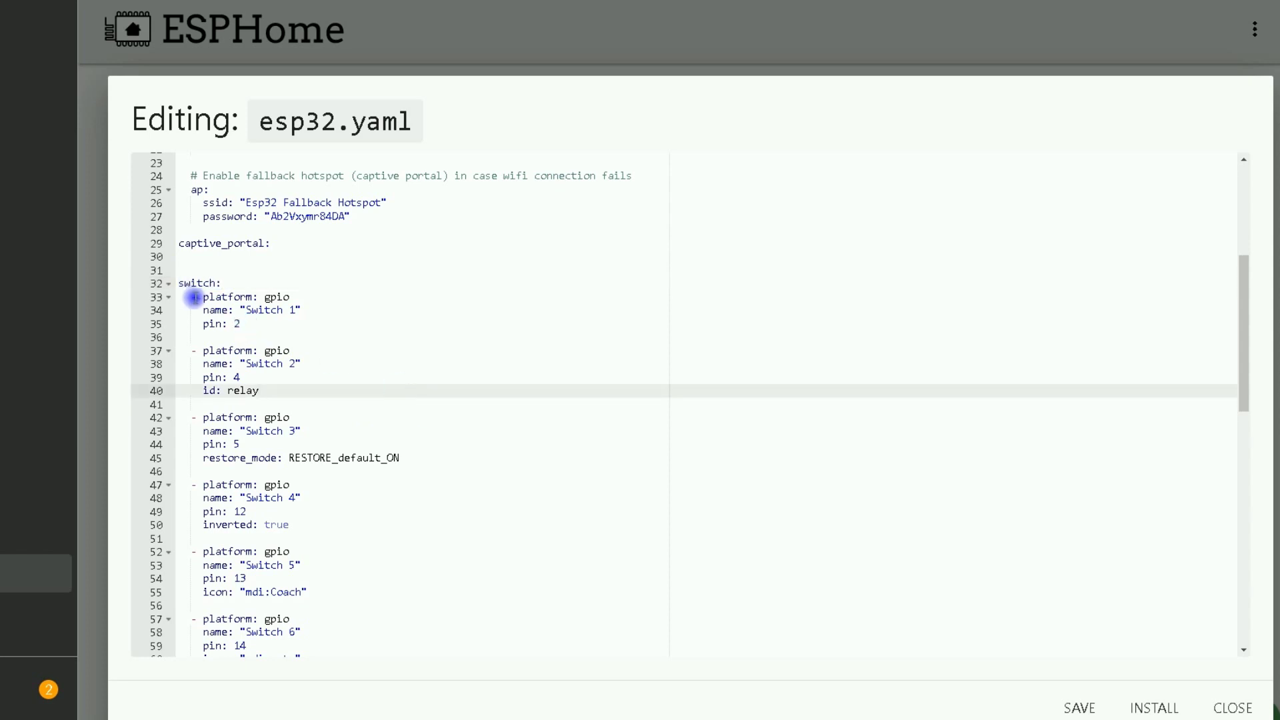
pyautogui.moveTo(203, 297); pyautogui.dragTo(307, 305)
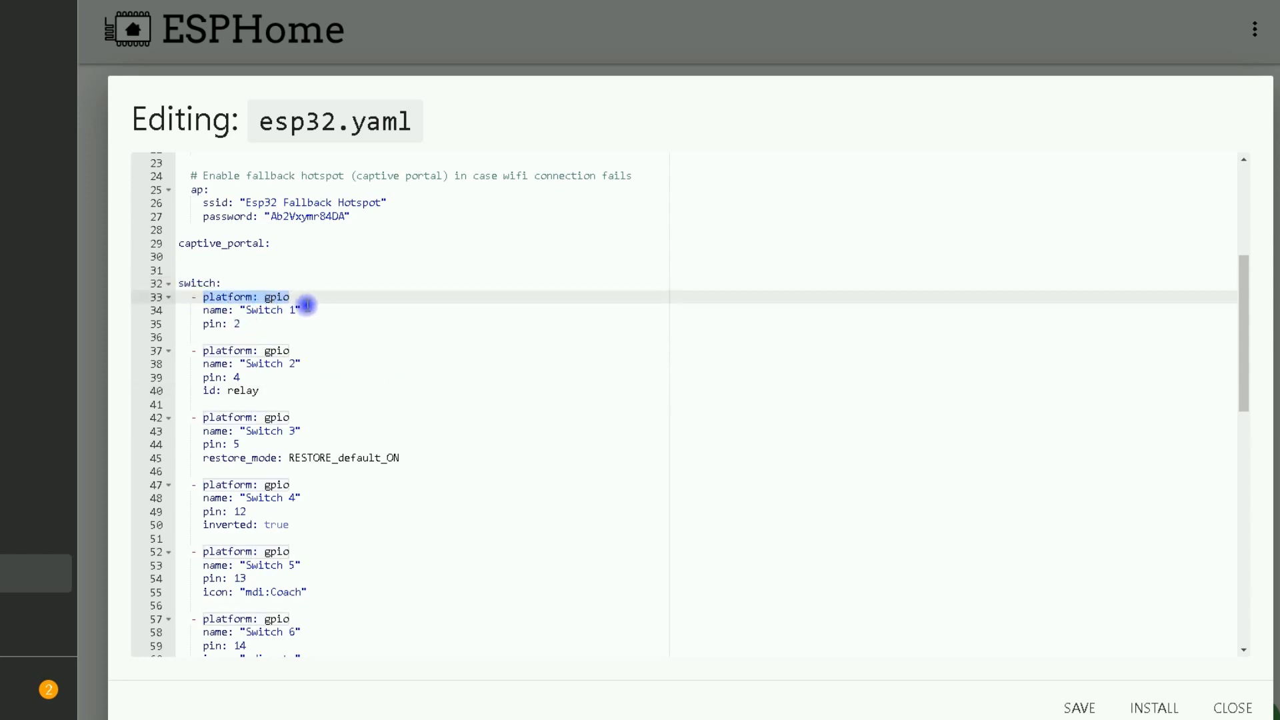
pyautogui.click(205, 352)
pyautogui.moveTo(206, 352)
pyautogui.mouseDown()
pyautogui.moveTo(286, 351)
pyautogui.moveTo(195, 351)
pyautogui.mouseUp()
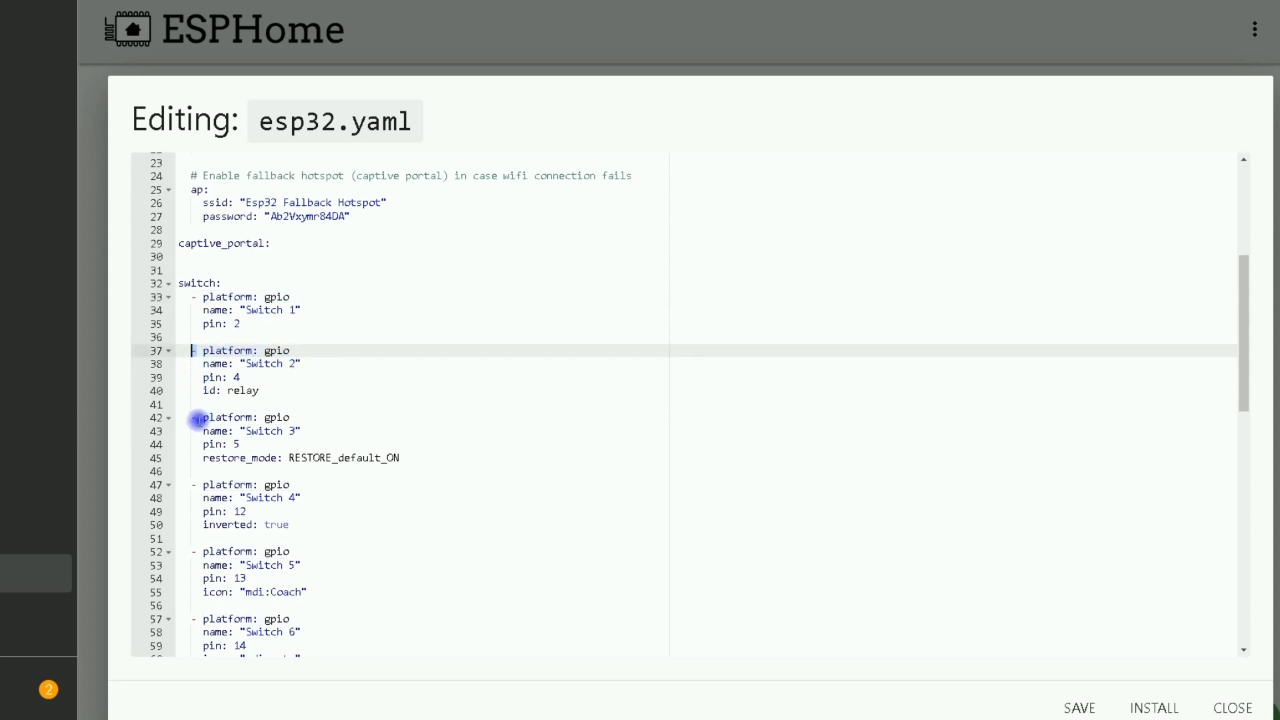
pyautogui.moveTo(199, 419); pyautogui.dragTo(320, 417)
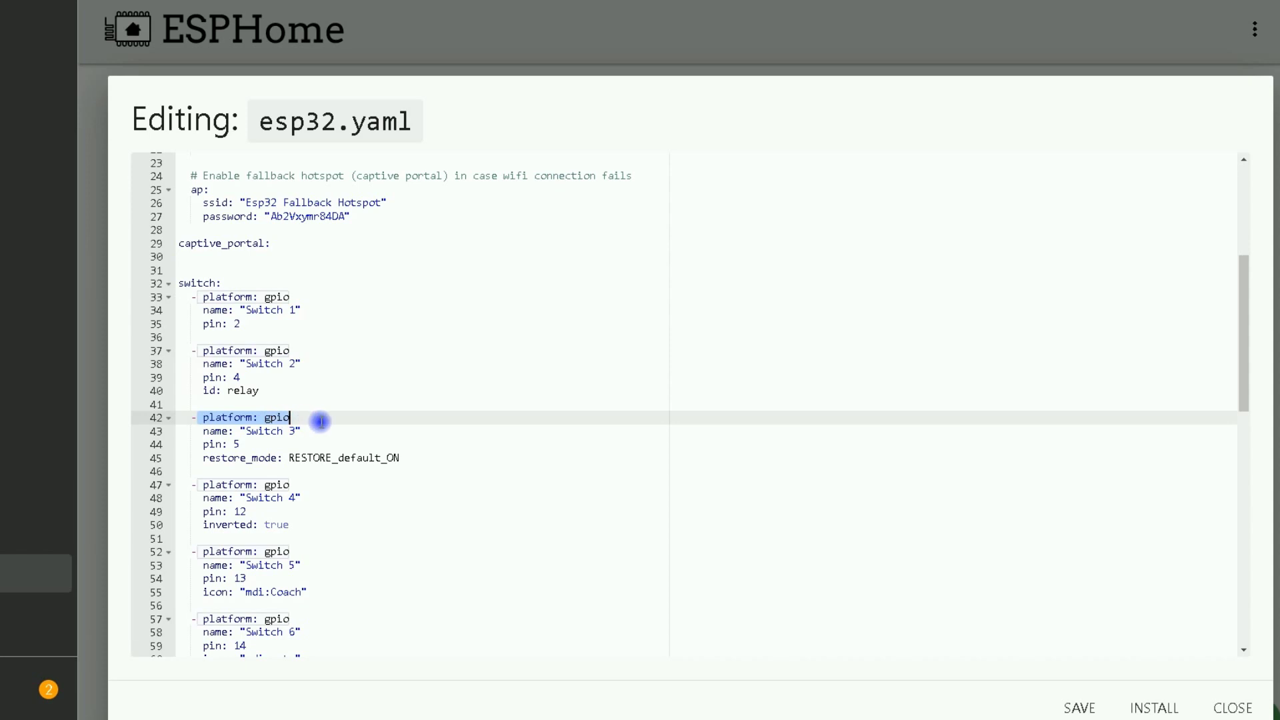
pyautogui.click(294, 439)
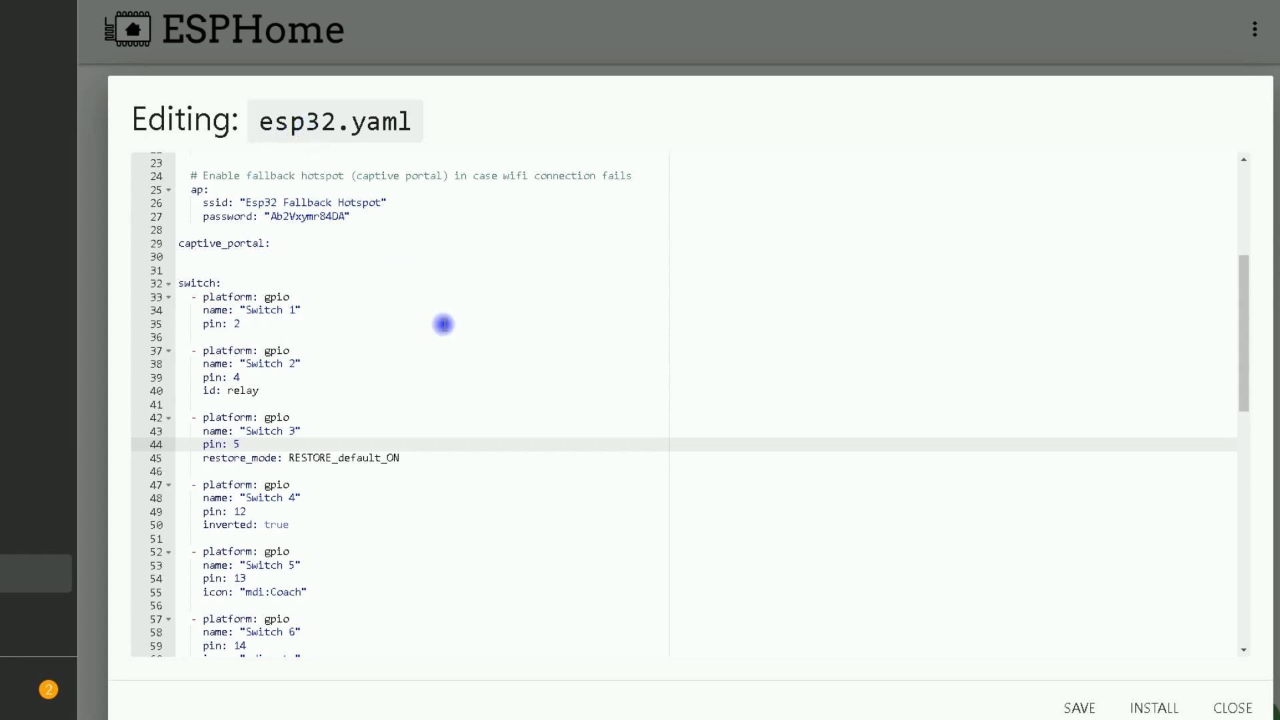
pyautogui.scroll(-3, 443, 325)
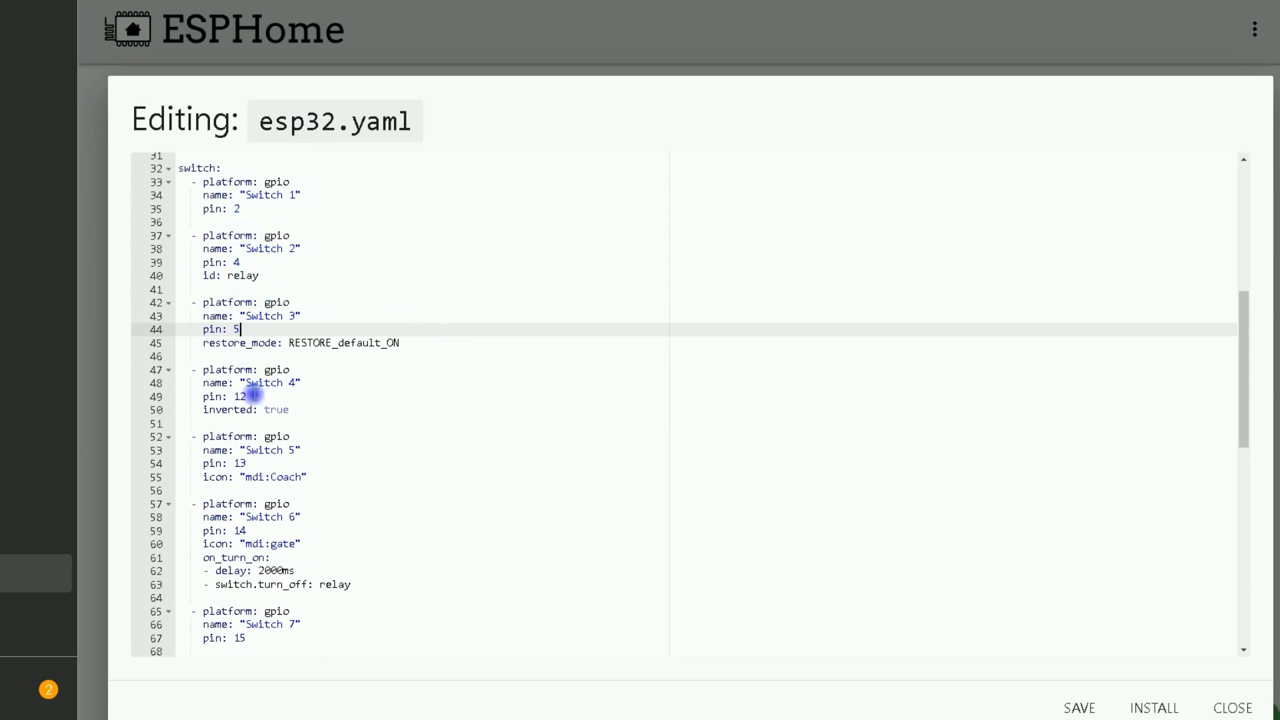
pyautogui.scroll(-10, 278, 478)
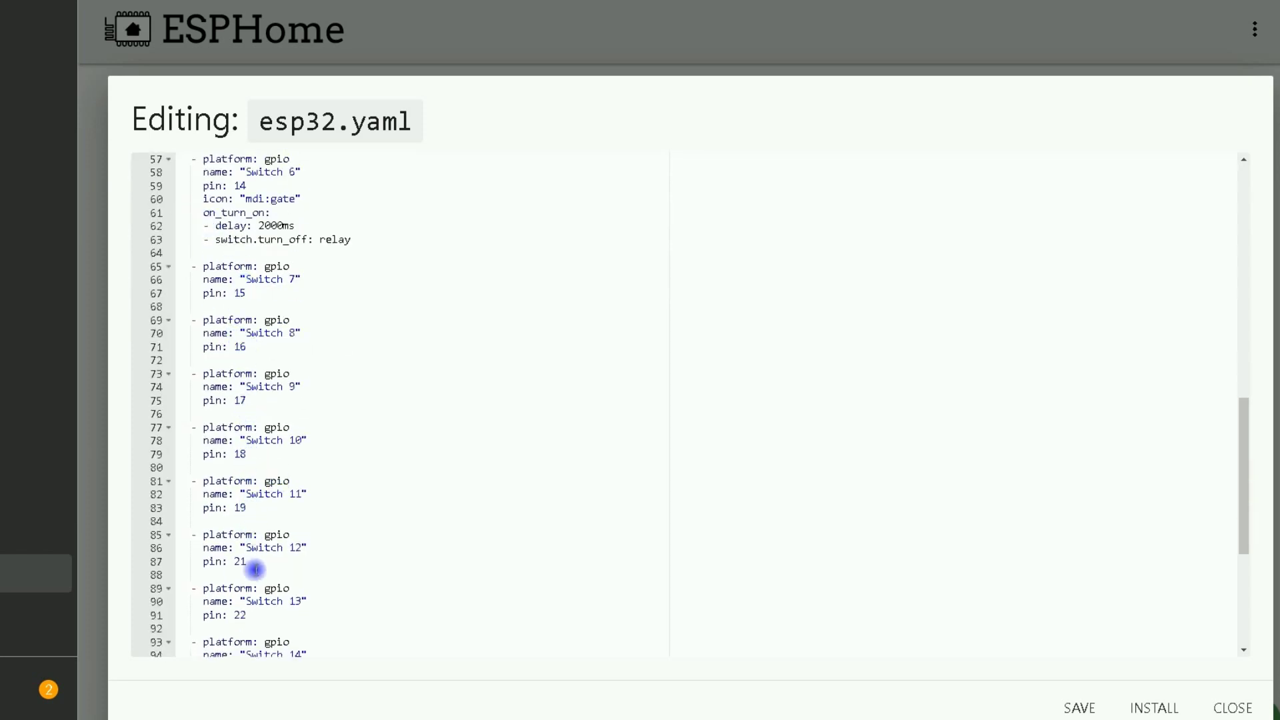
pyautogui.scroll(-6, 260, 536)
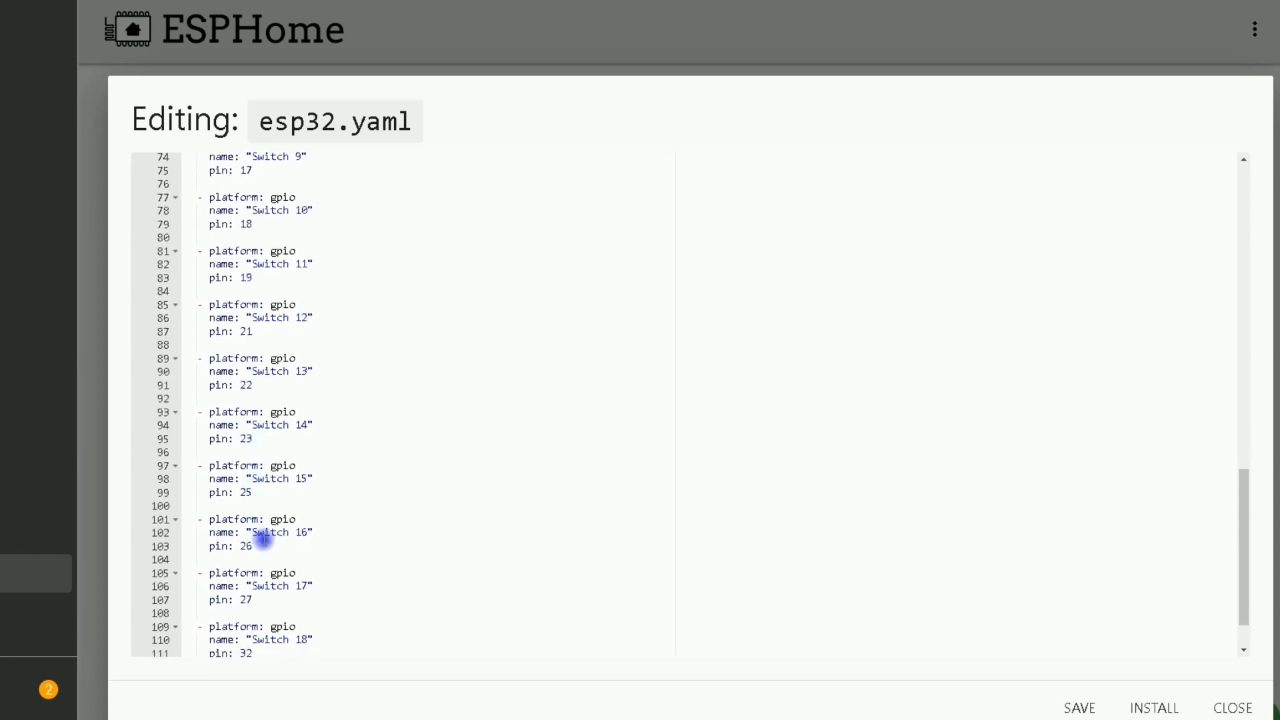
pyautogui.scroll(-2, 334, 422)
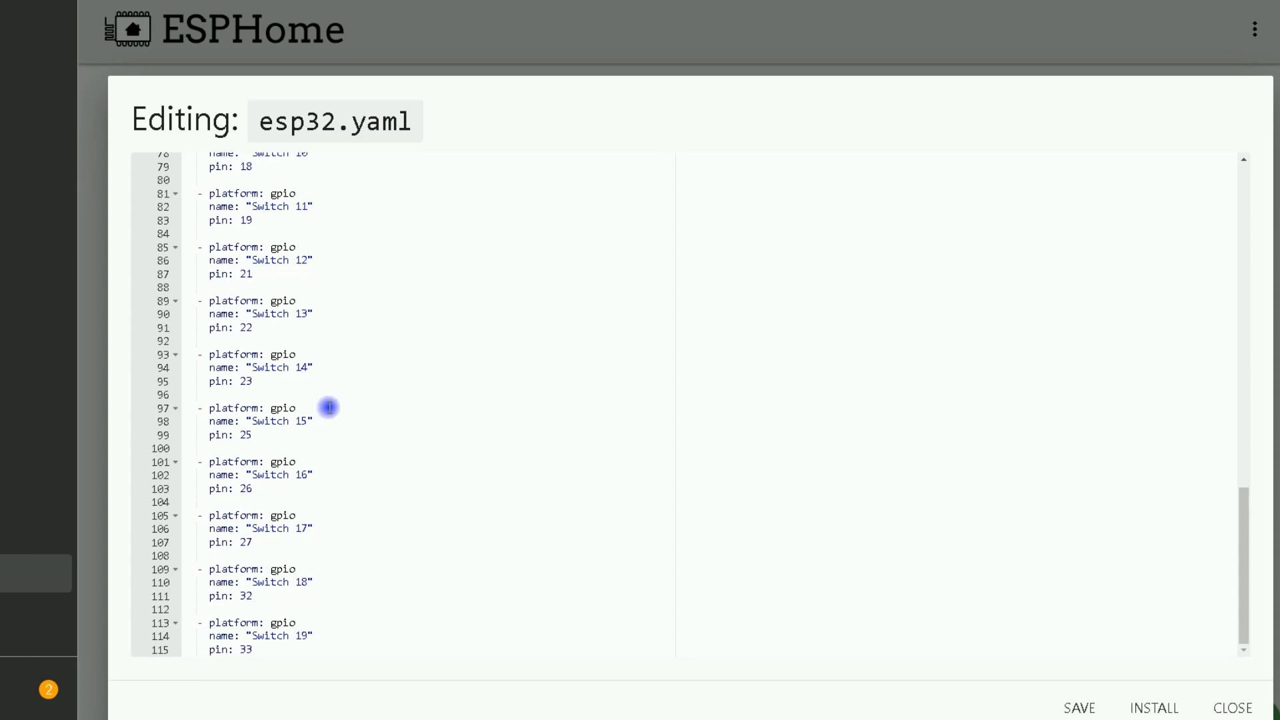
pyautogui.scroll(11, 330, 410)
pyautogui.scroll(10, 329, 405)
pyautogui.scroll(-2, 336, 402)
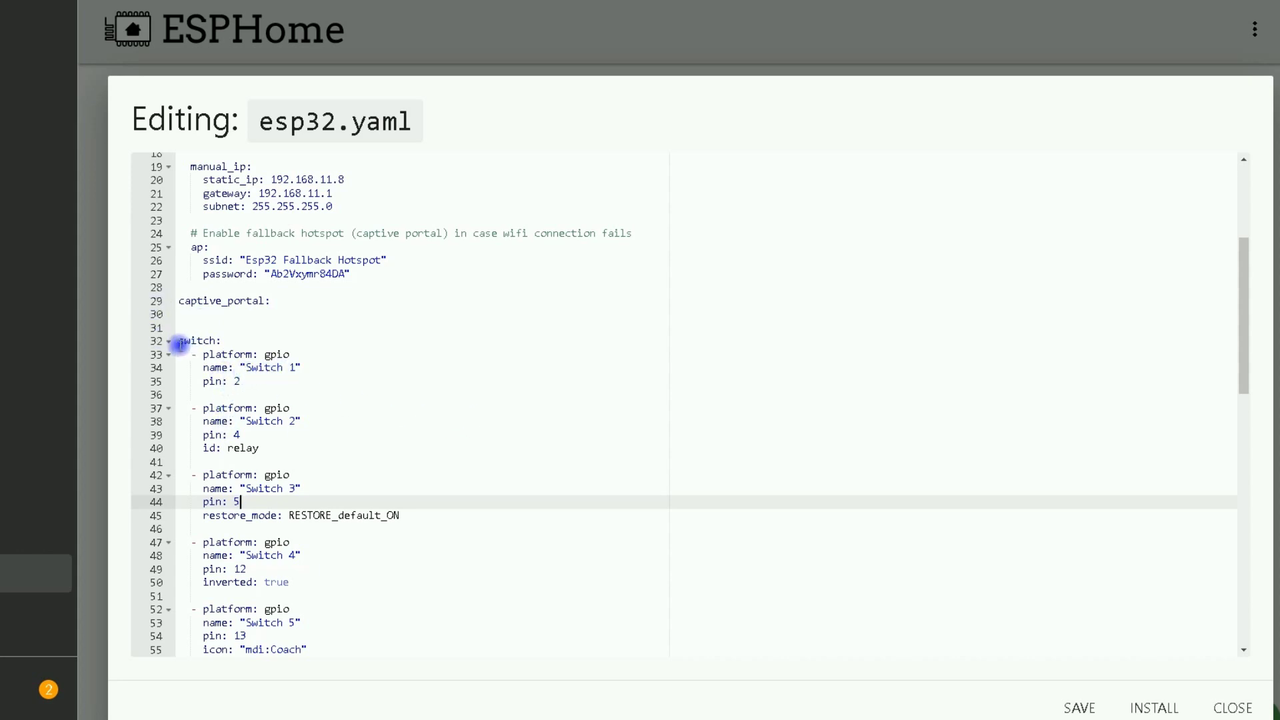
pyautogui.moveTo(193, 354); pyautogui.dragTo(272, 381)
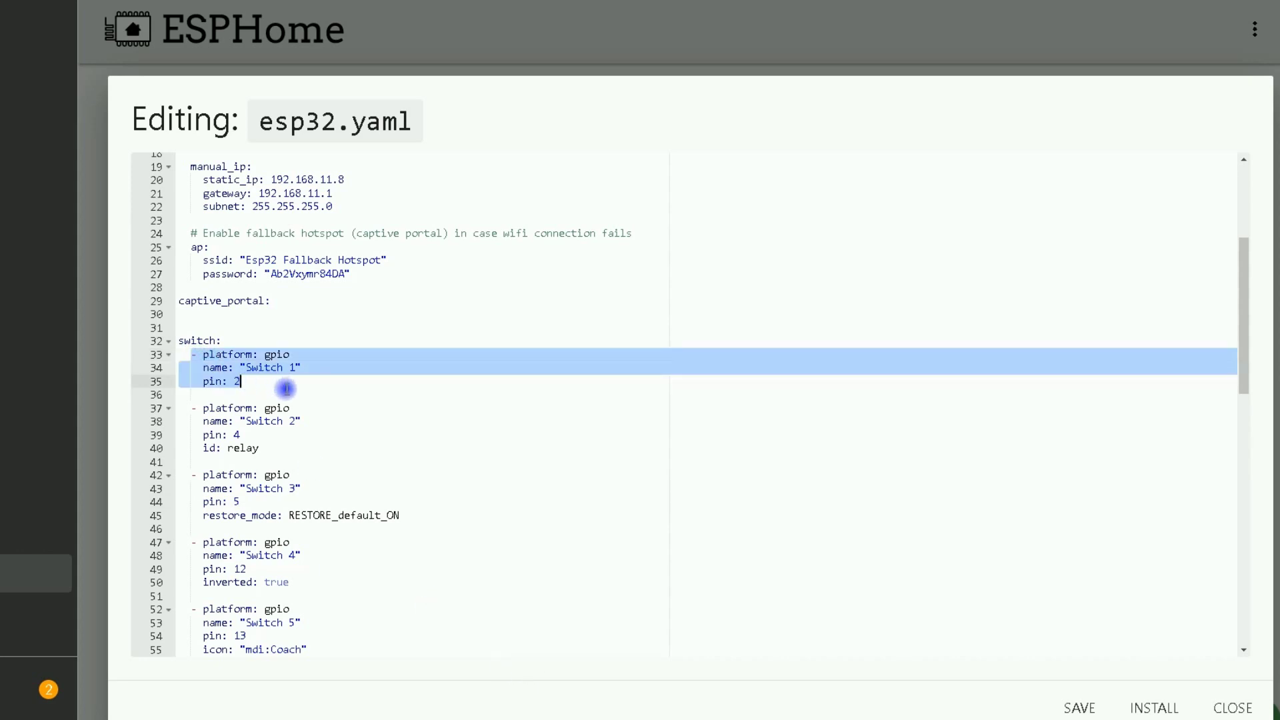
pyautogui.click(286, 389)
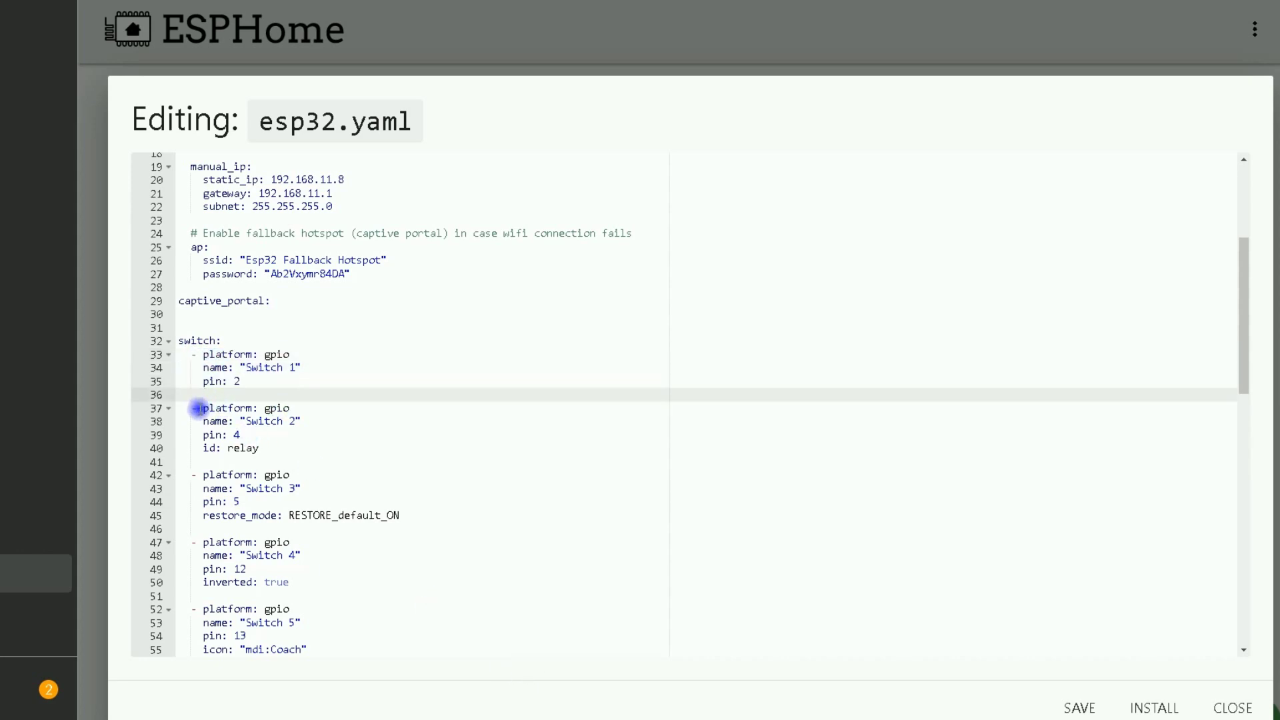
pyautogui.click(213, 410)
pyautogui.moveTo(213, 410); pyautogui.dragTo(278, 445)
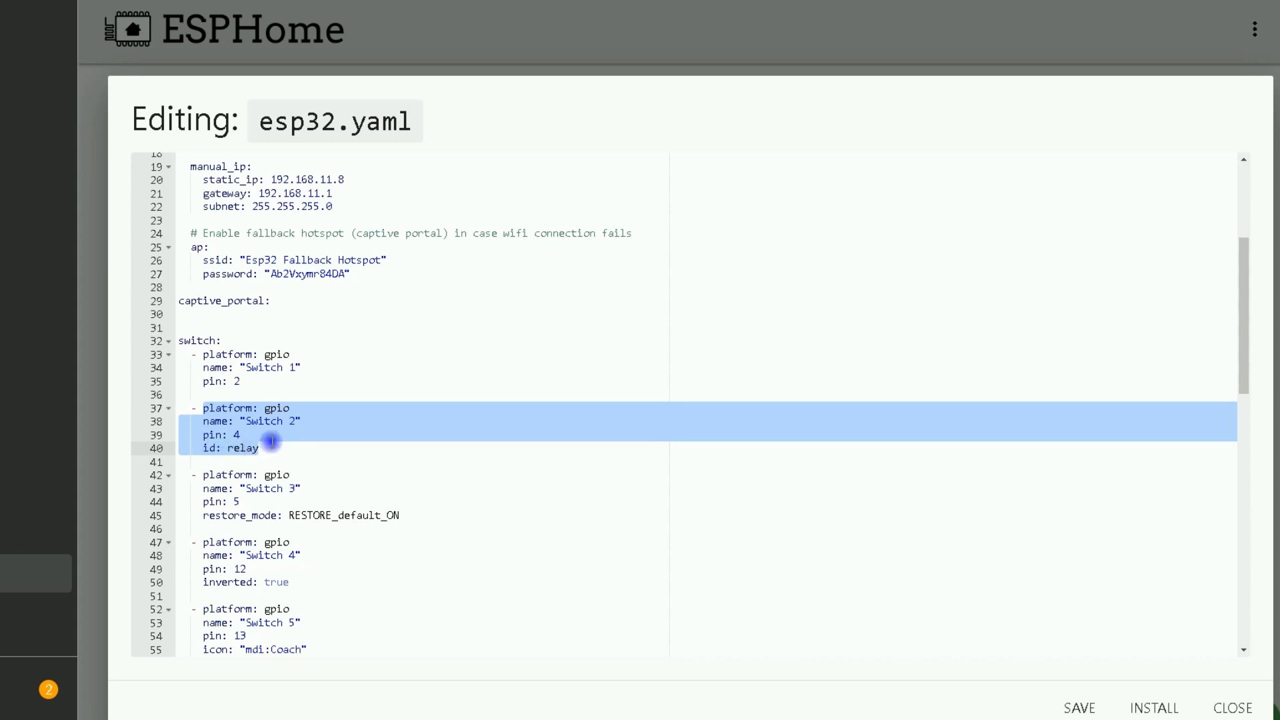
pyautogui.click(302, 433)
pyautogui.scroll(-4, 300, 447)
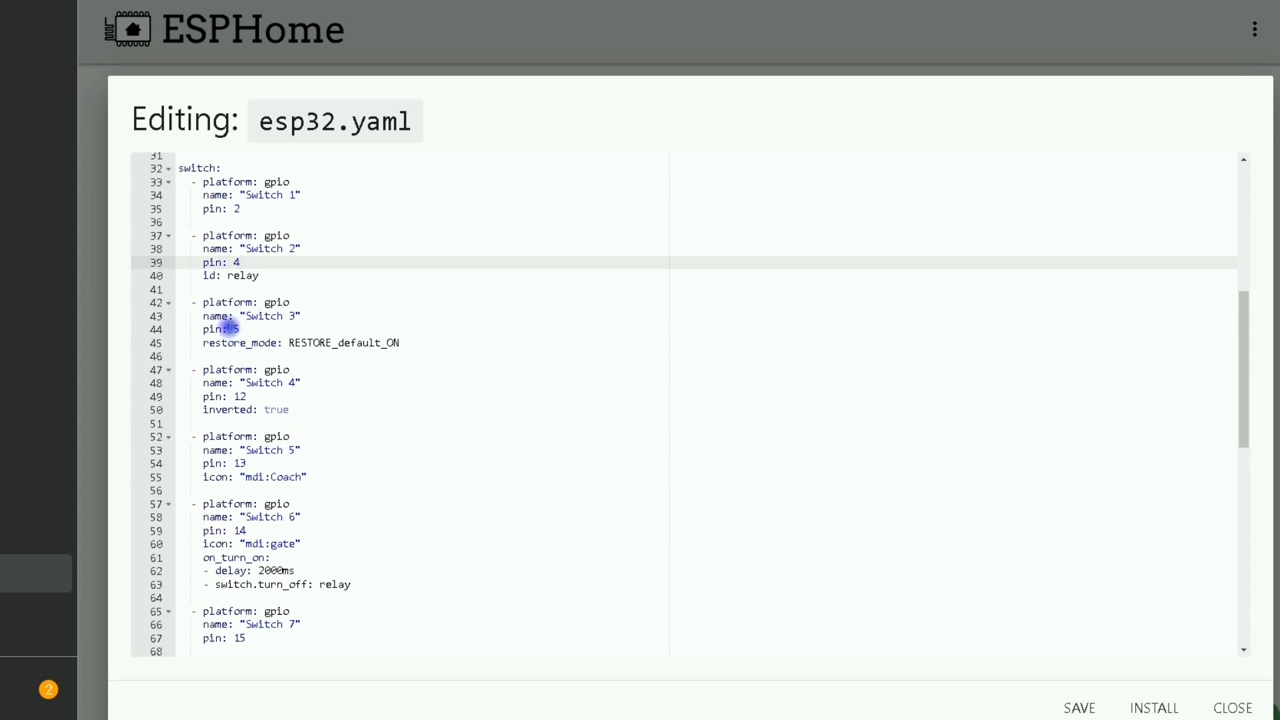
pyautogui.moveTo(203, 304); pyautogui.dragTo(420, 345)
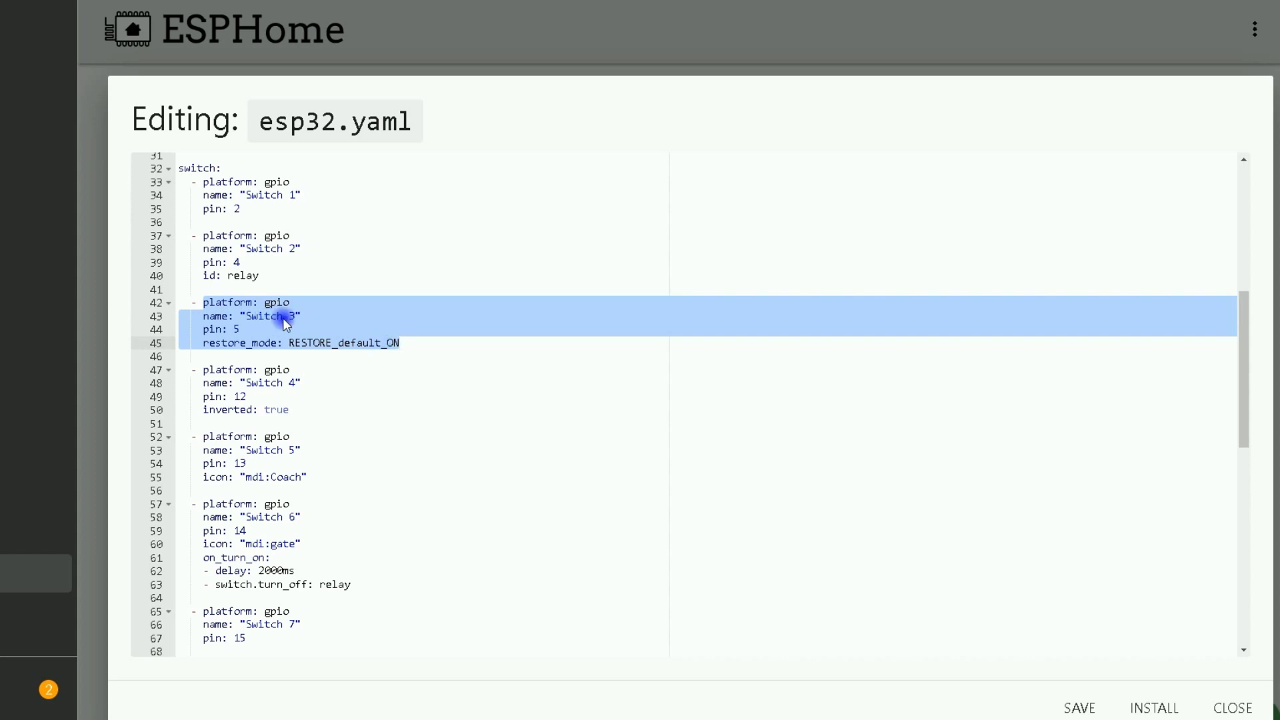
pyautogui.click(291, 398)
pyautogui.moveTo(200, 371); pyautogui.dragTo(314, 410)
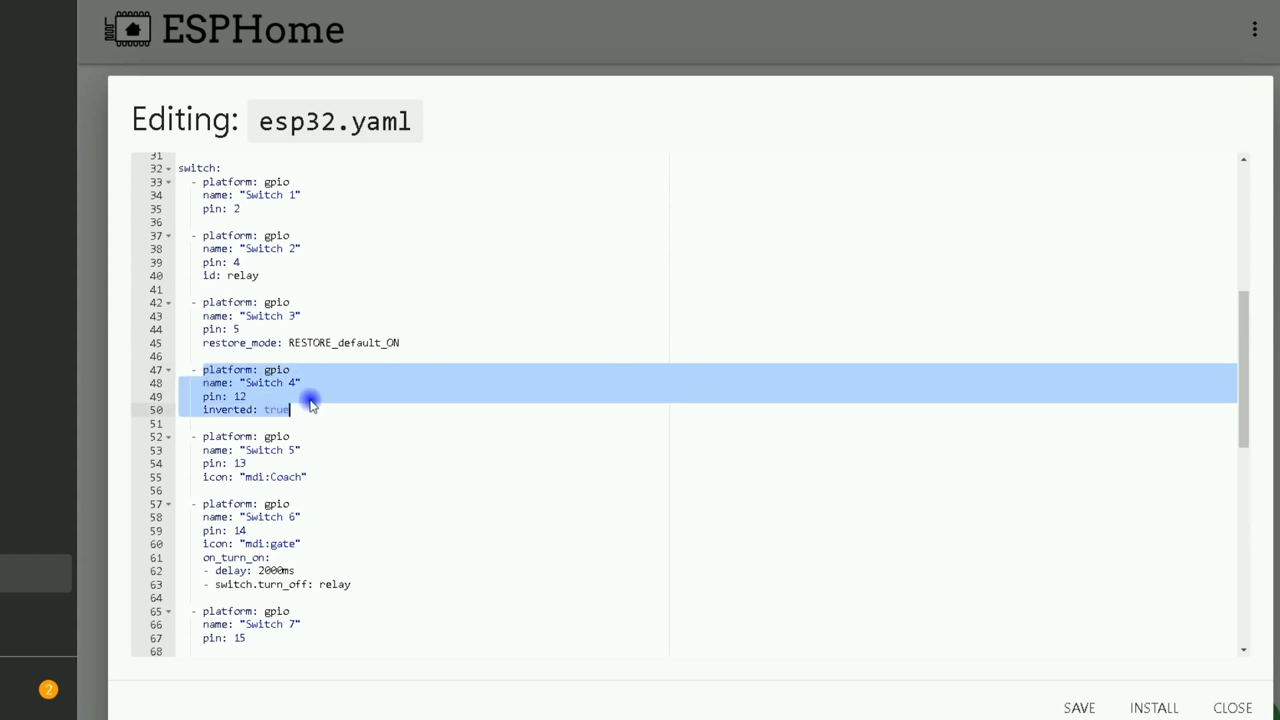
pyautogui.click(264, 411)
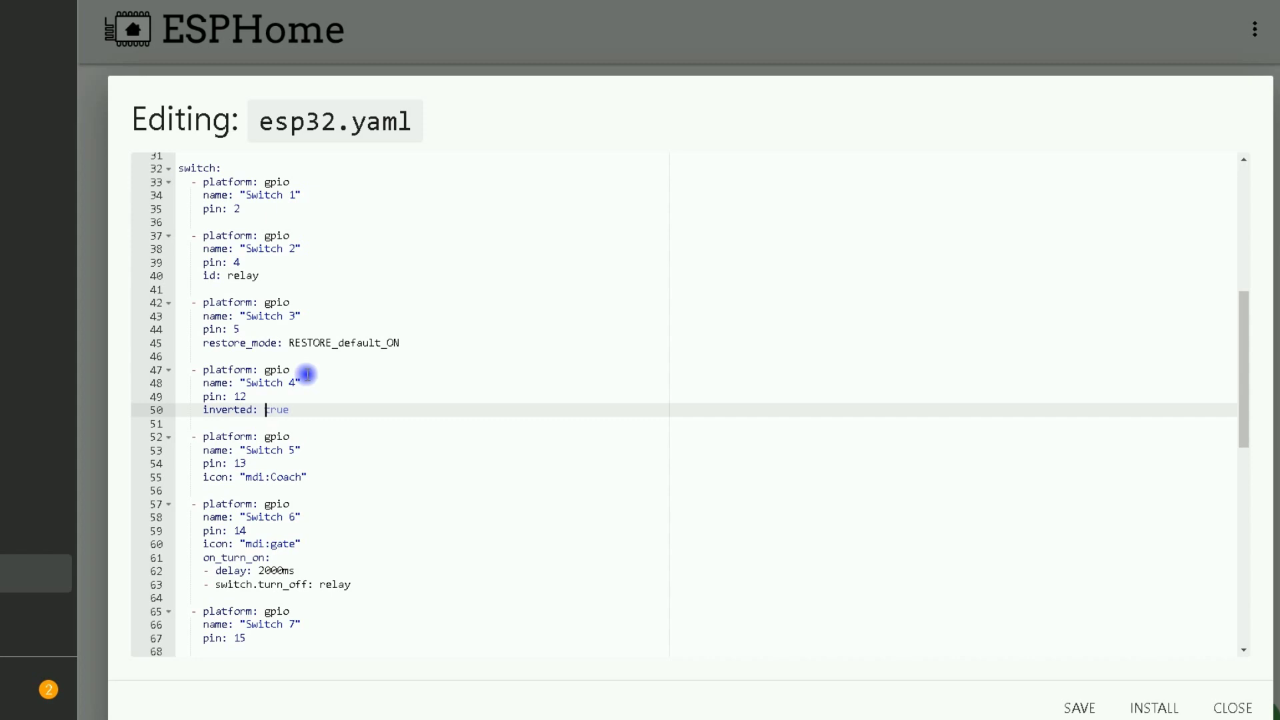
pyautogui.scroll(-2, 307, 374)
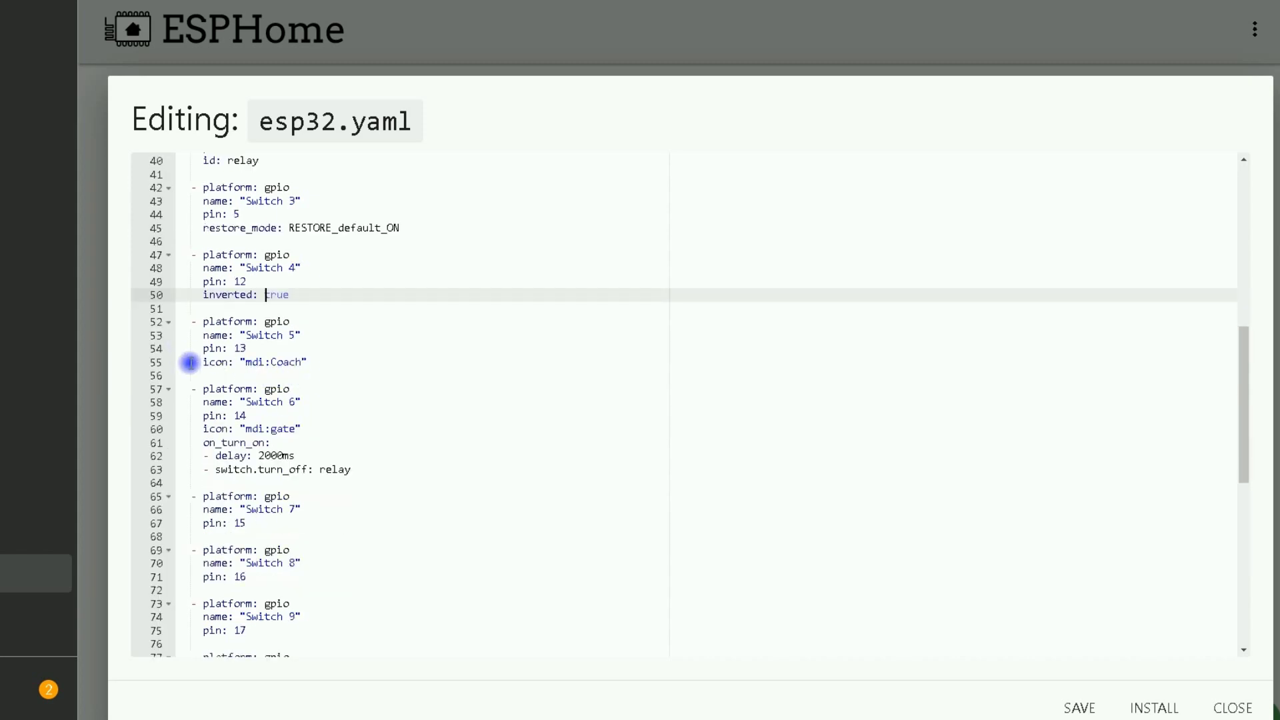
pyautogui.moveTo(190, 363); pyautogui.dragTo(328, 357)
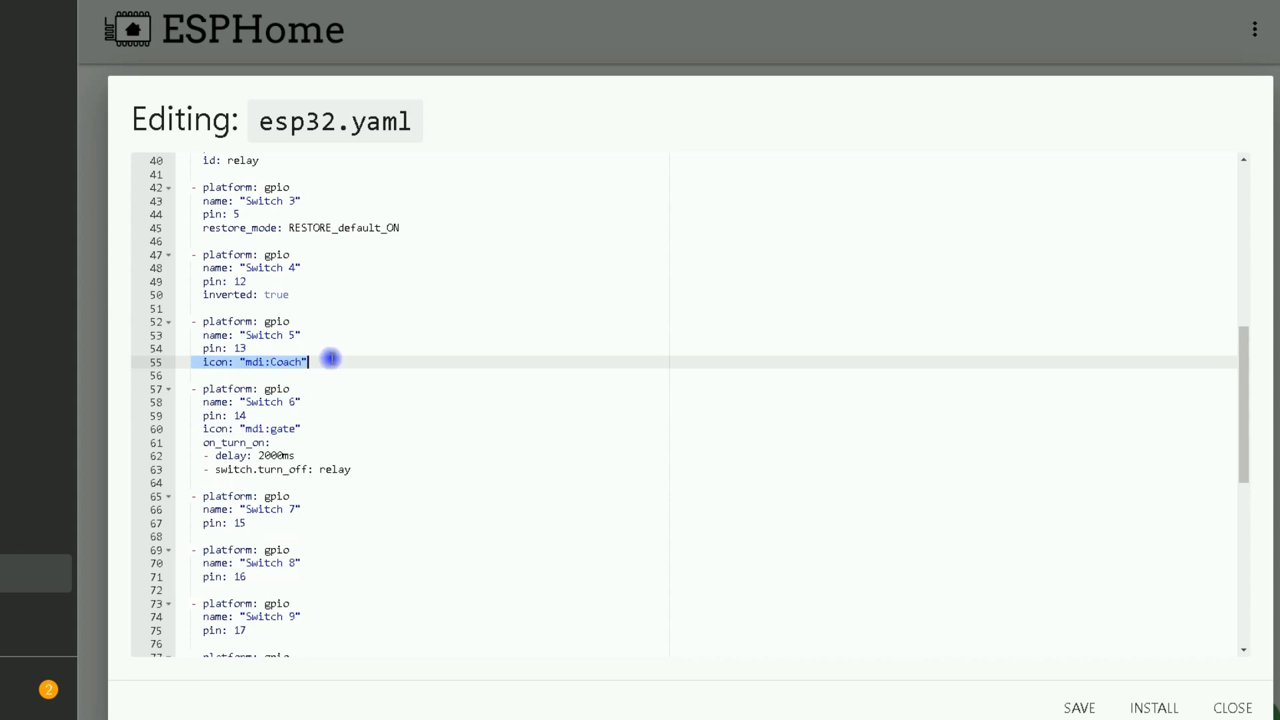
pyautogui.click(193, 364)
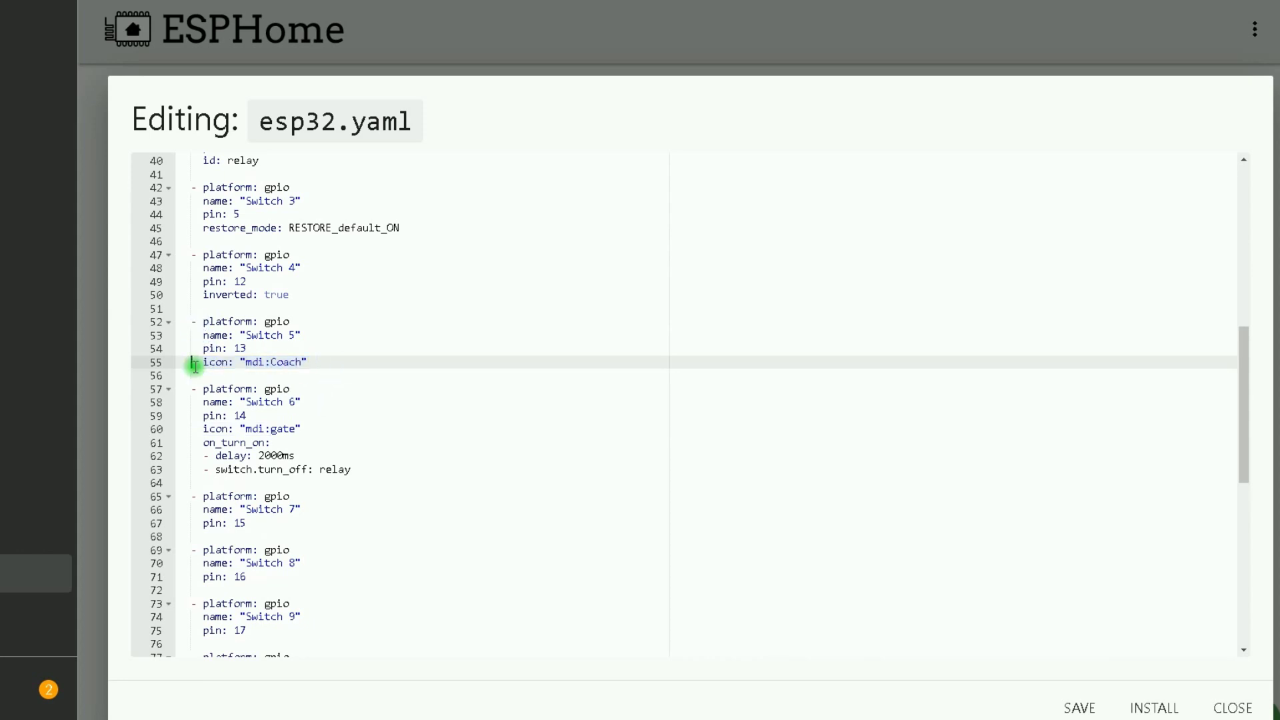
pyautogui.moveTo(193, 364); pyautogui.dragTo(317, 366)
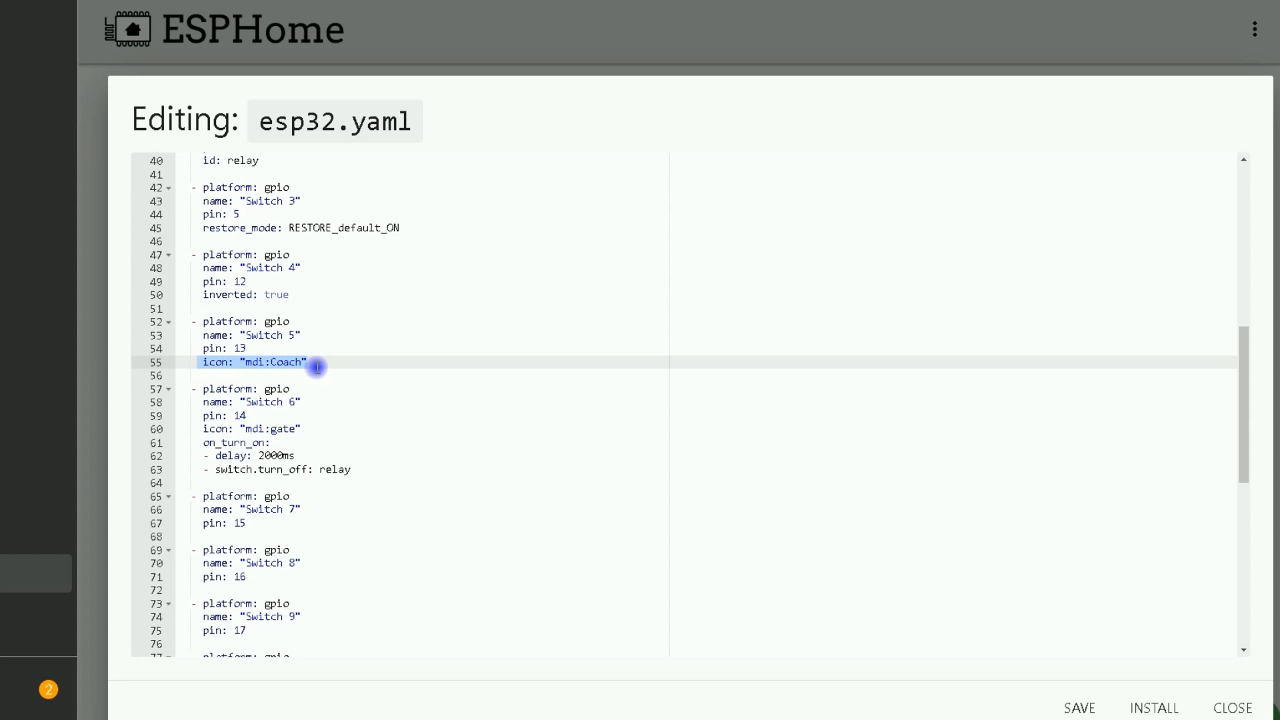
pyautogui.click(253, 364)
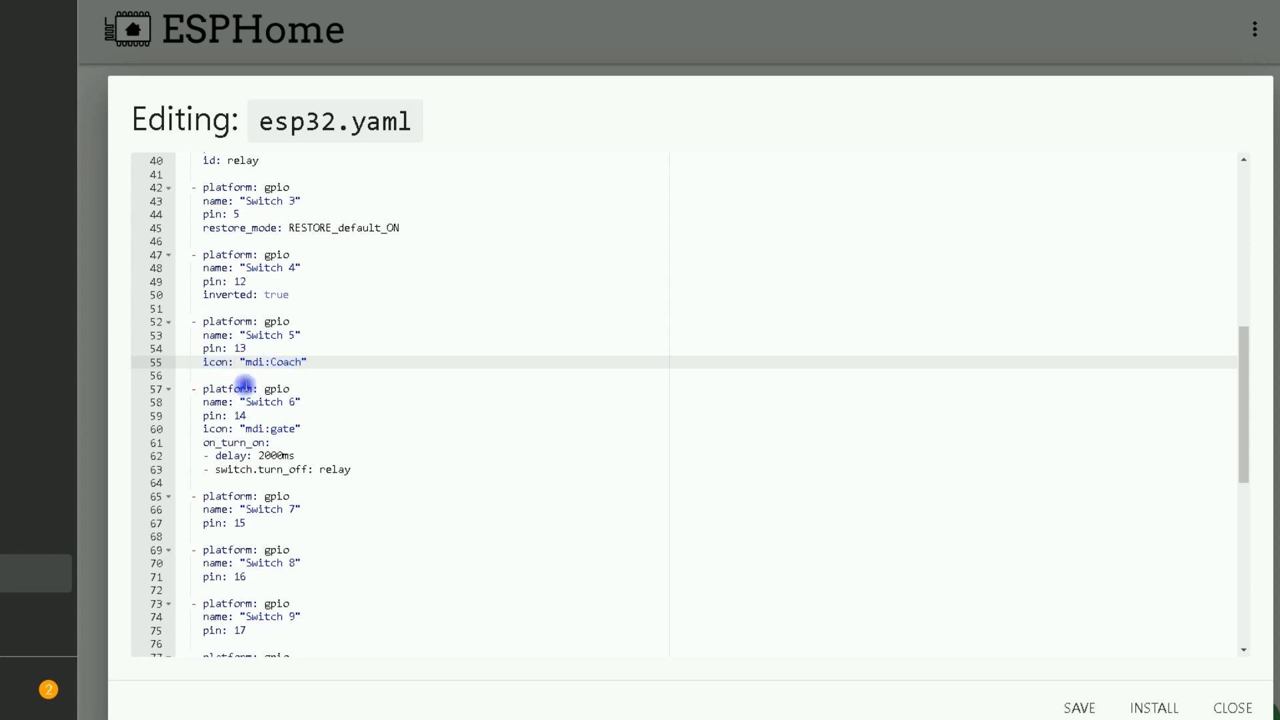
pyautogui.moveTo(235, 362); pyautogui.dragTo(335, 361)
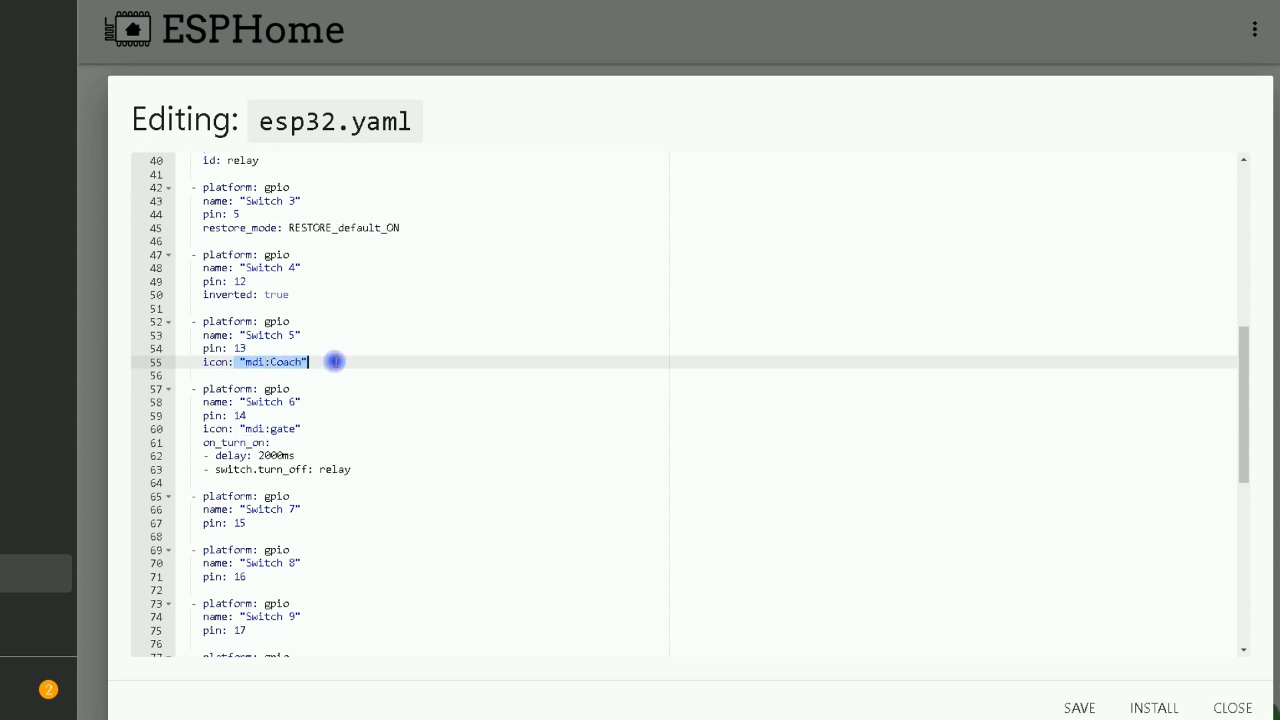
pyautogui.click(250, 363)
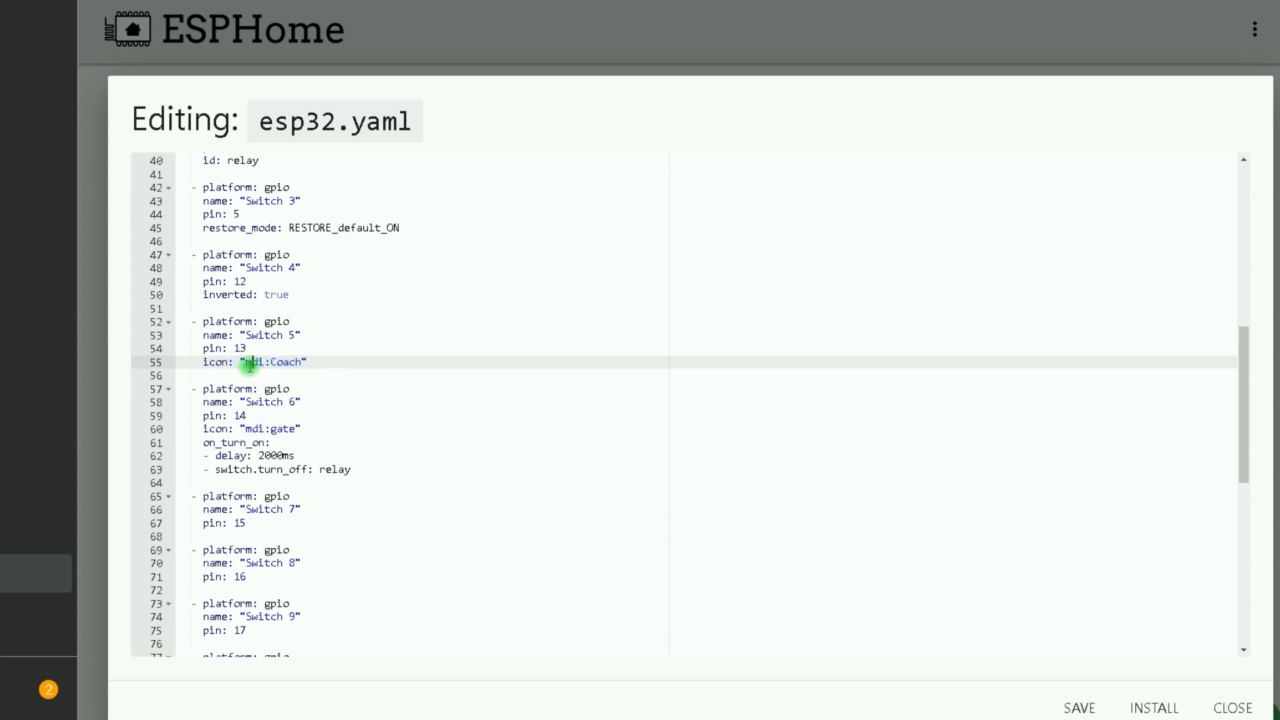
pyautogui.click(246, 363)
pyautogui.click(272, 368)
pyautogui.moveTo(271, 364); pyautogui.dragTo(297, 361)
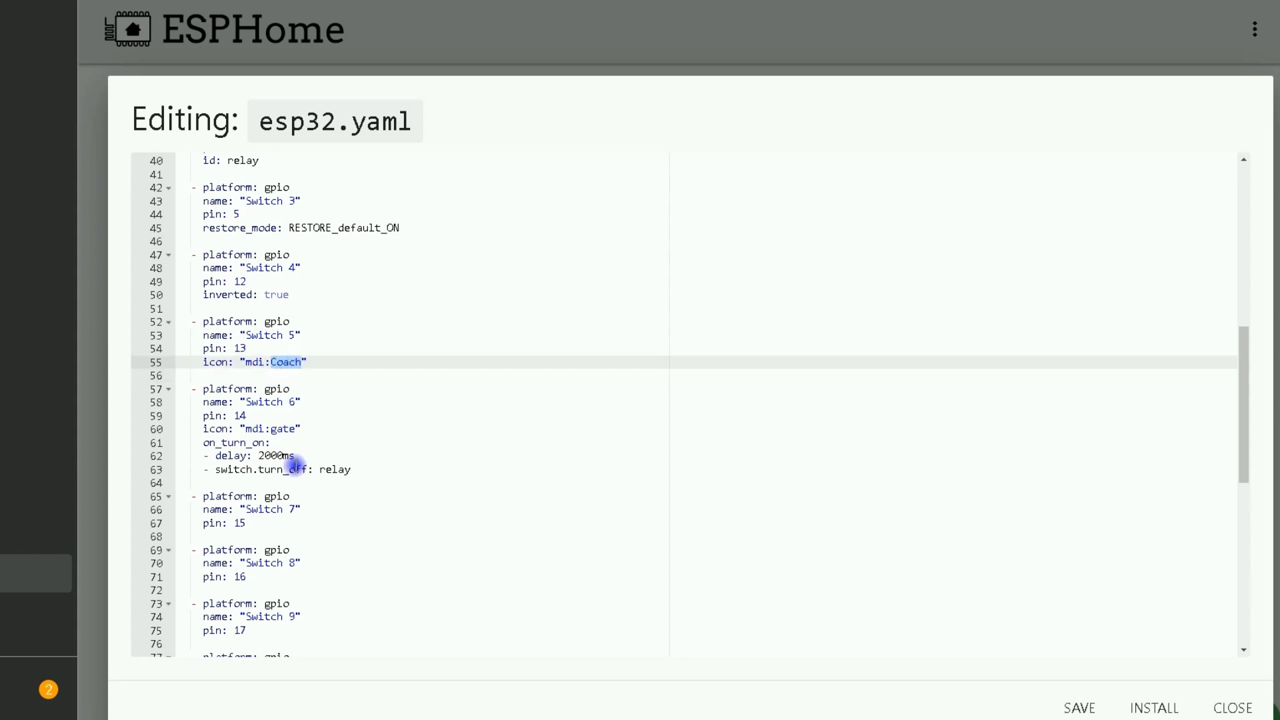
pyautogui.click(331, 434)
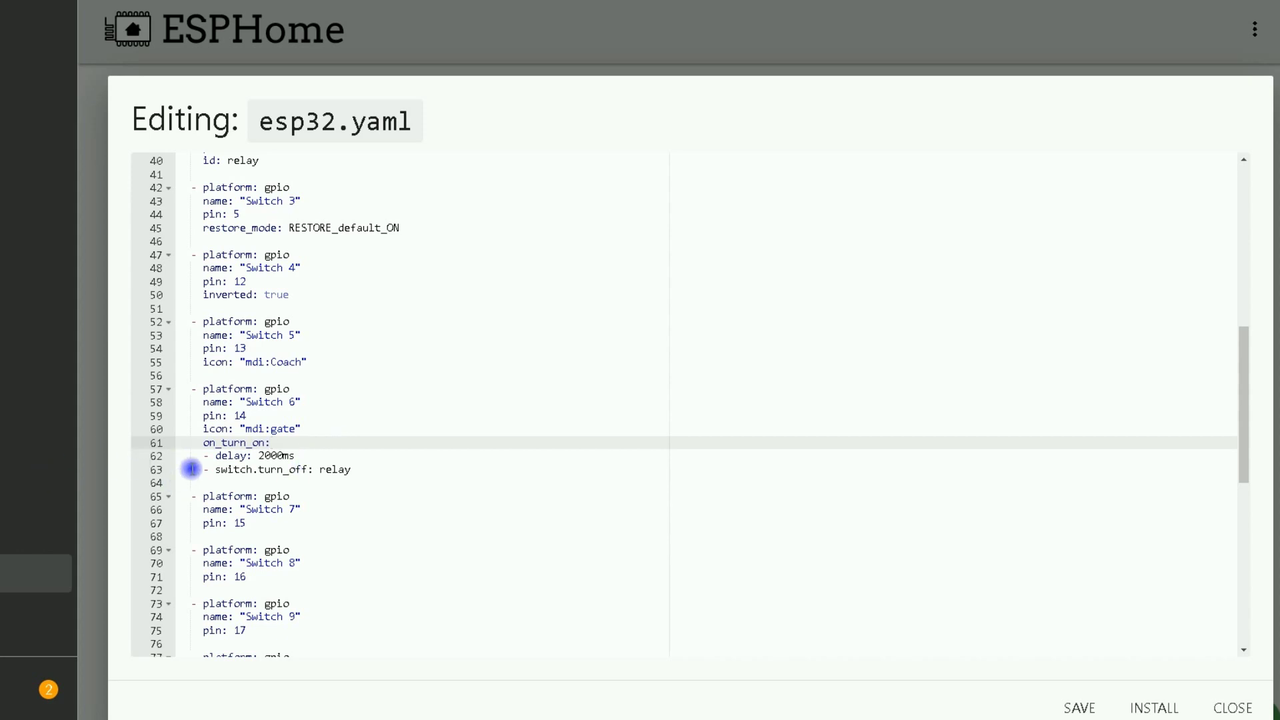
# Step: Review Switch 6's on_turn_on: delay: 2000ms followed by switch.turn_off: relay
pyautogui.moveTo(200, 446); pyautogui.dragTo(290, 448)
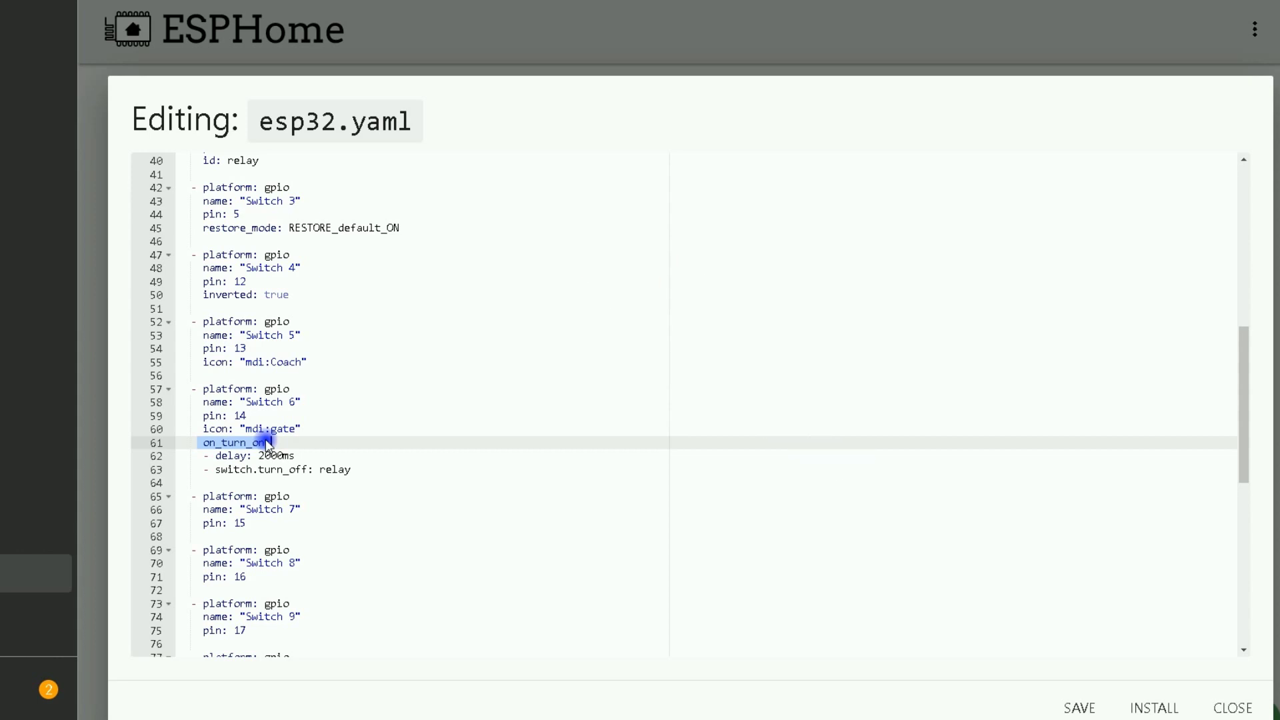
pyautogui.scroll(-2, 267, 444)
pyautogui.doubleClick(238, 341)
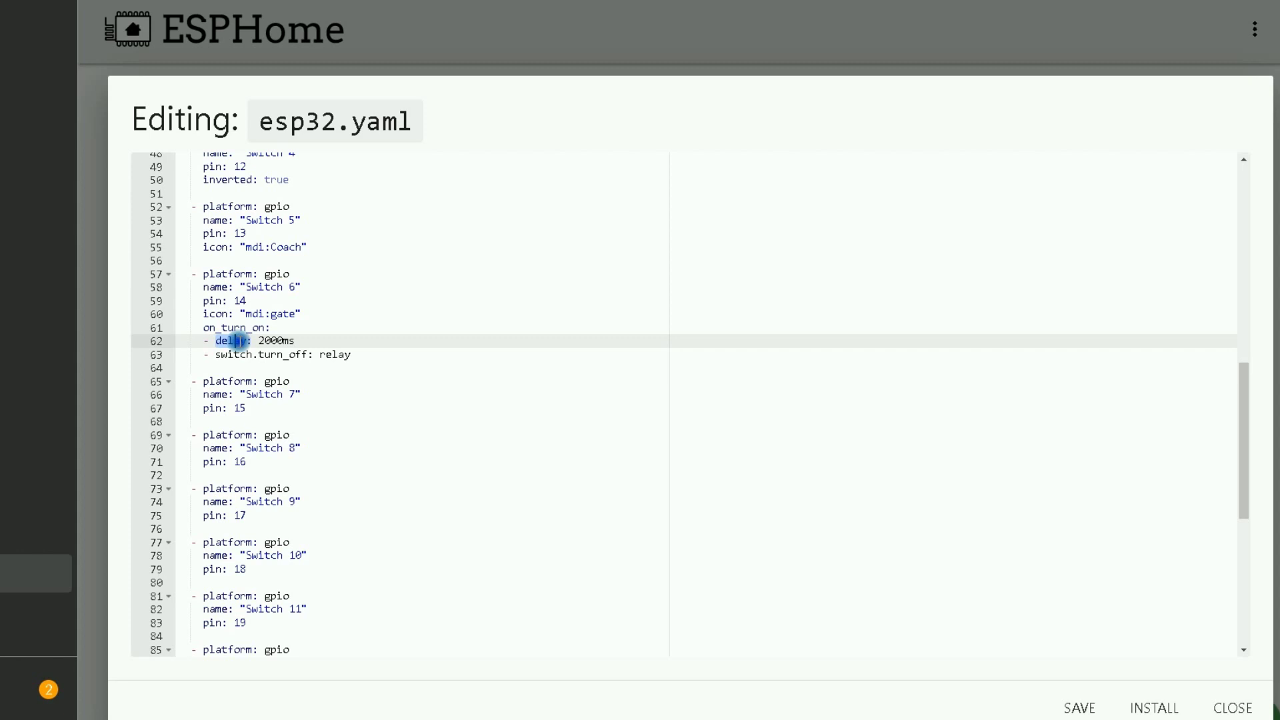
pyautogui.moveTo(238, 340); pyautogui.dragTo(289, 343)
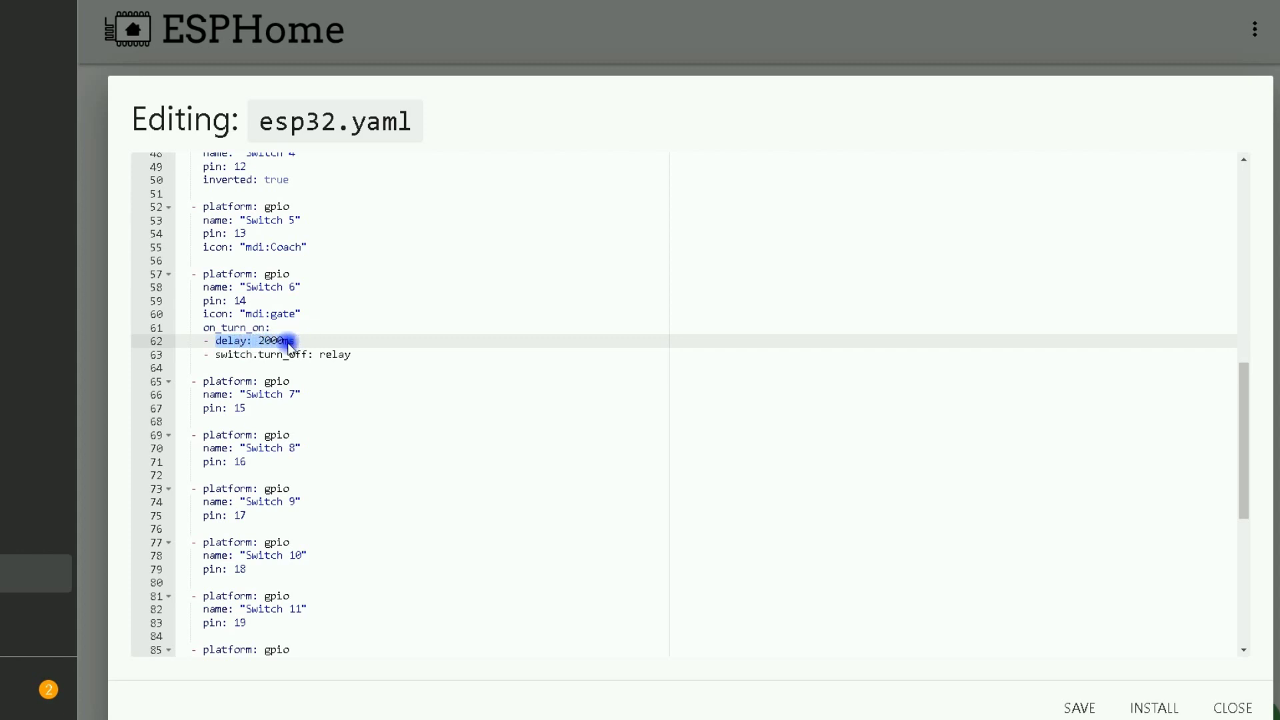
pyautogui.click(214, 354)
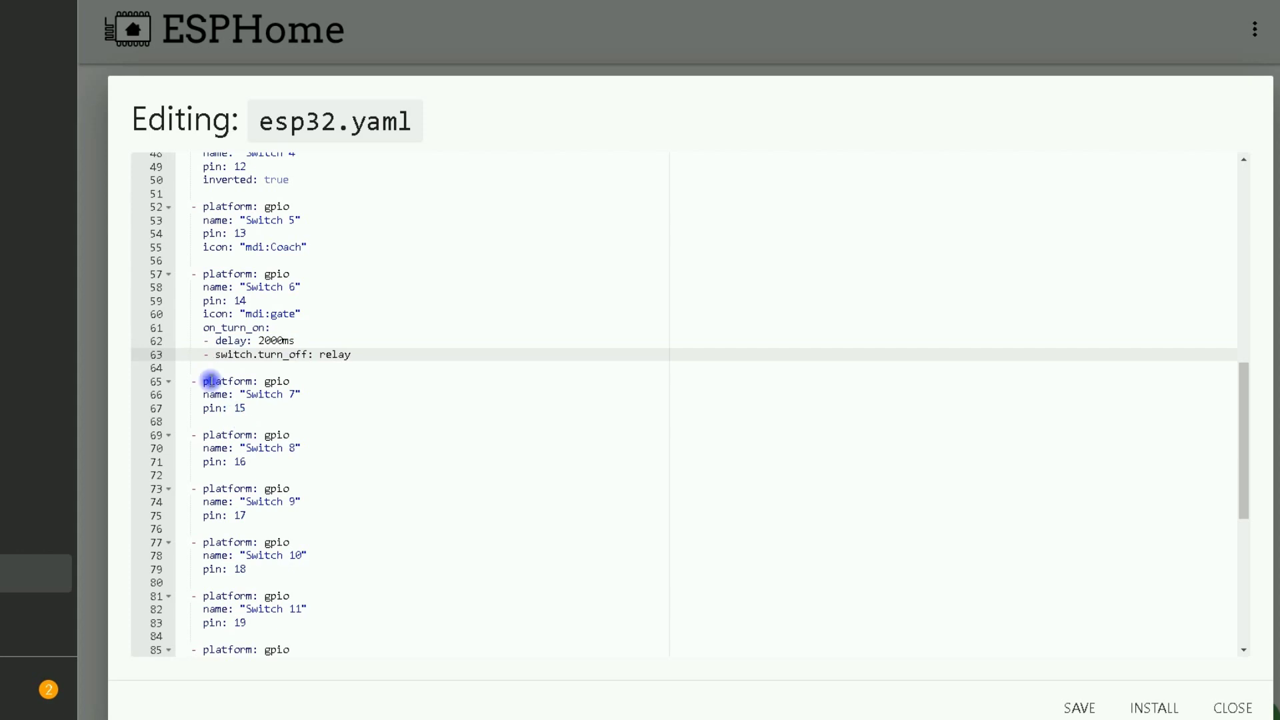
pyautogui.moveTo(223, 357); pyautogui.dragTo(354, 354)
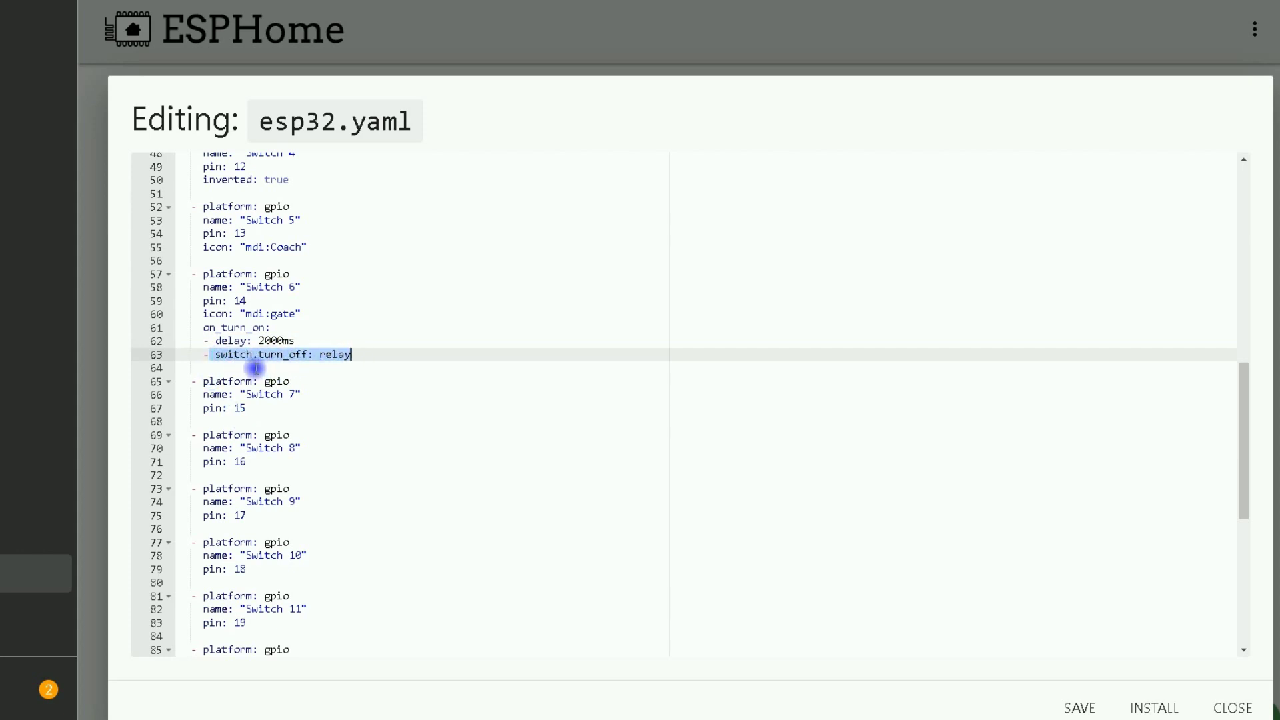
pyautogui.press('Down')
pyautogui.press('Down')
pyautogui.press('Down')
pyautogui.press('Down')
pyautogui.press('Down')
pyautogui.press('Down')
pyautogui.press('Down')
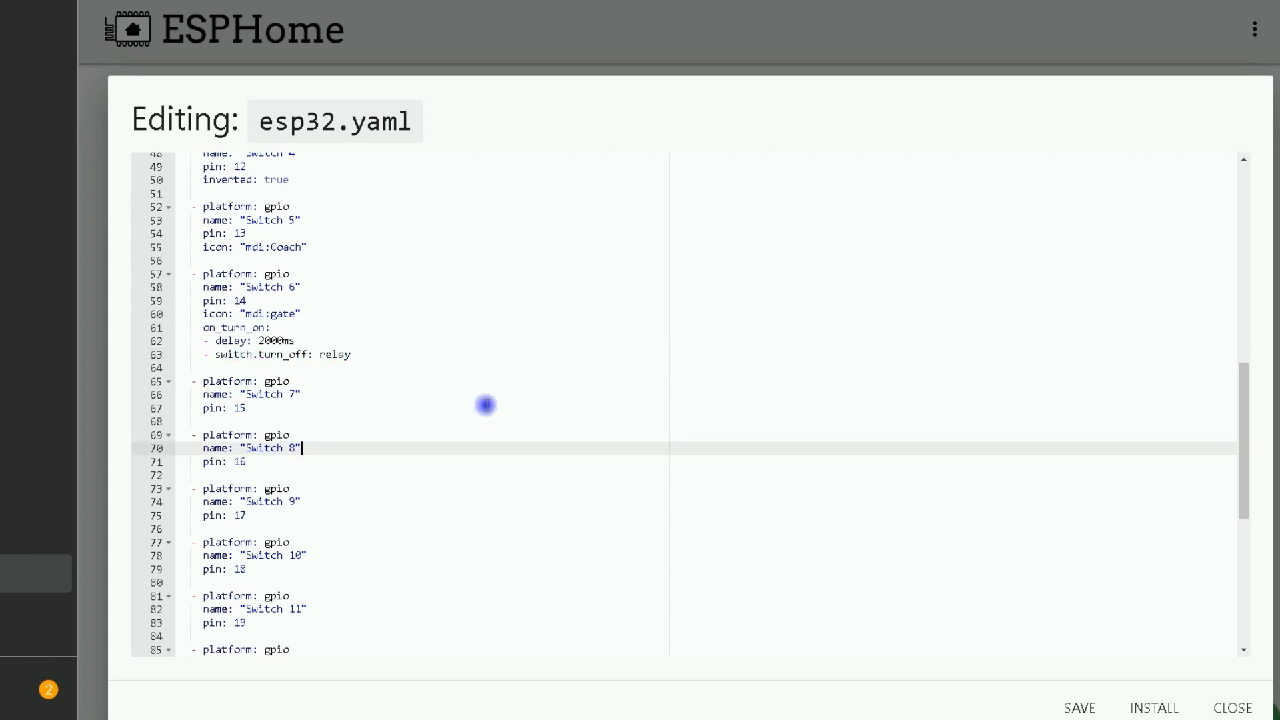
pyautogui.click(531, 425)
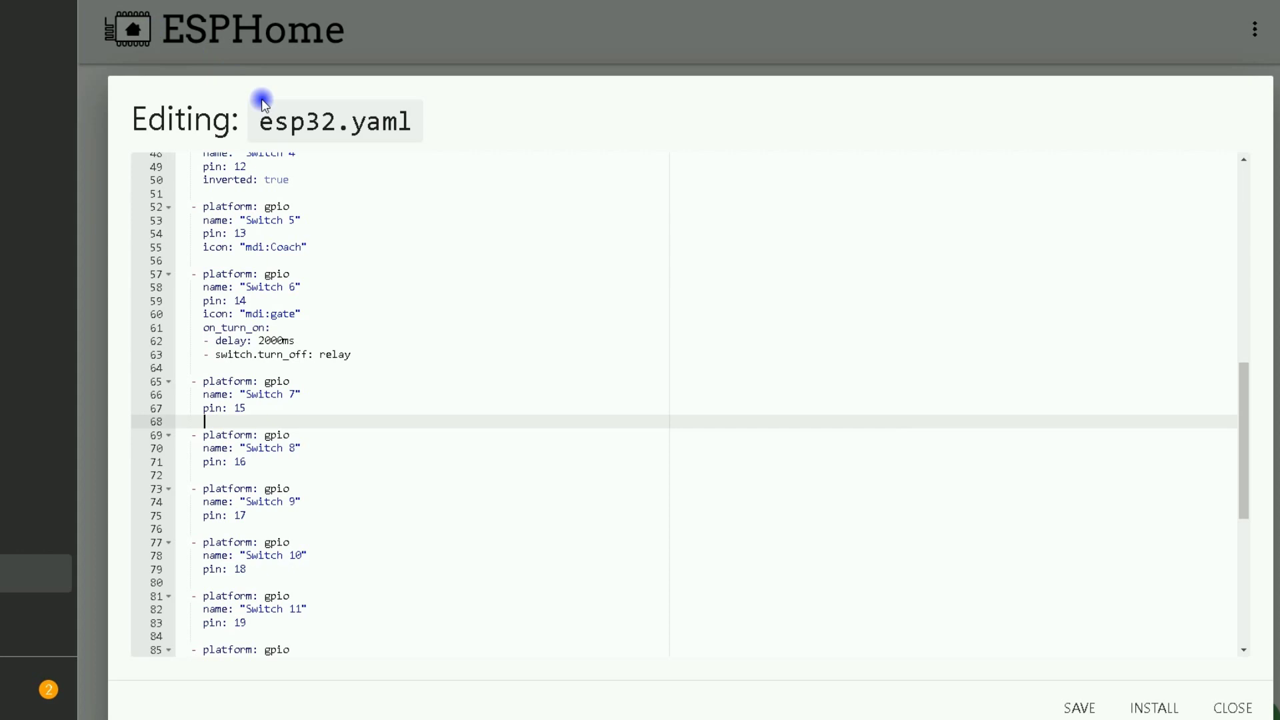
# Step: Save esp32.yaml and install it on the board wirelessly
pyautogui.click(1076, 706)
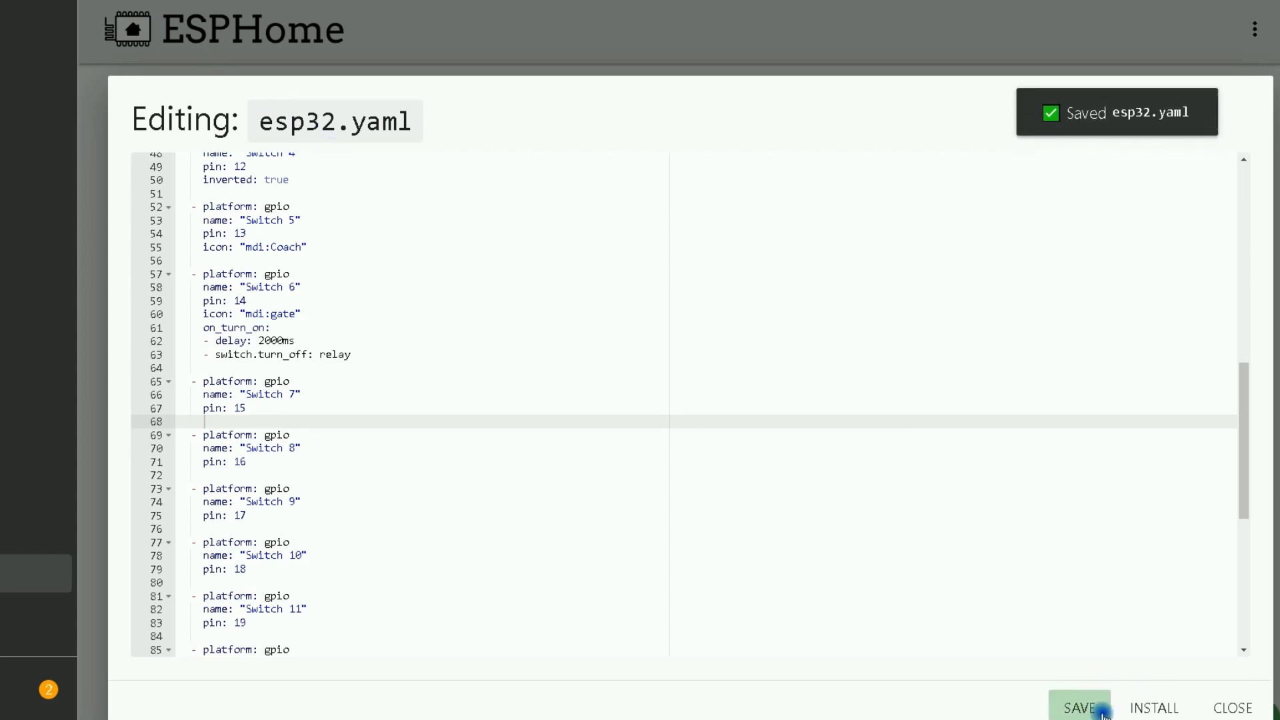
pyautogui.click(1157, 708)
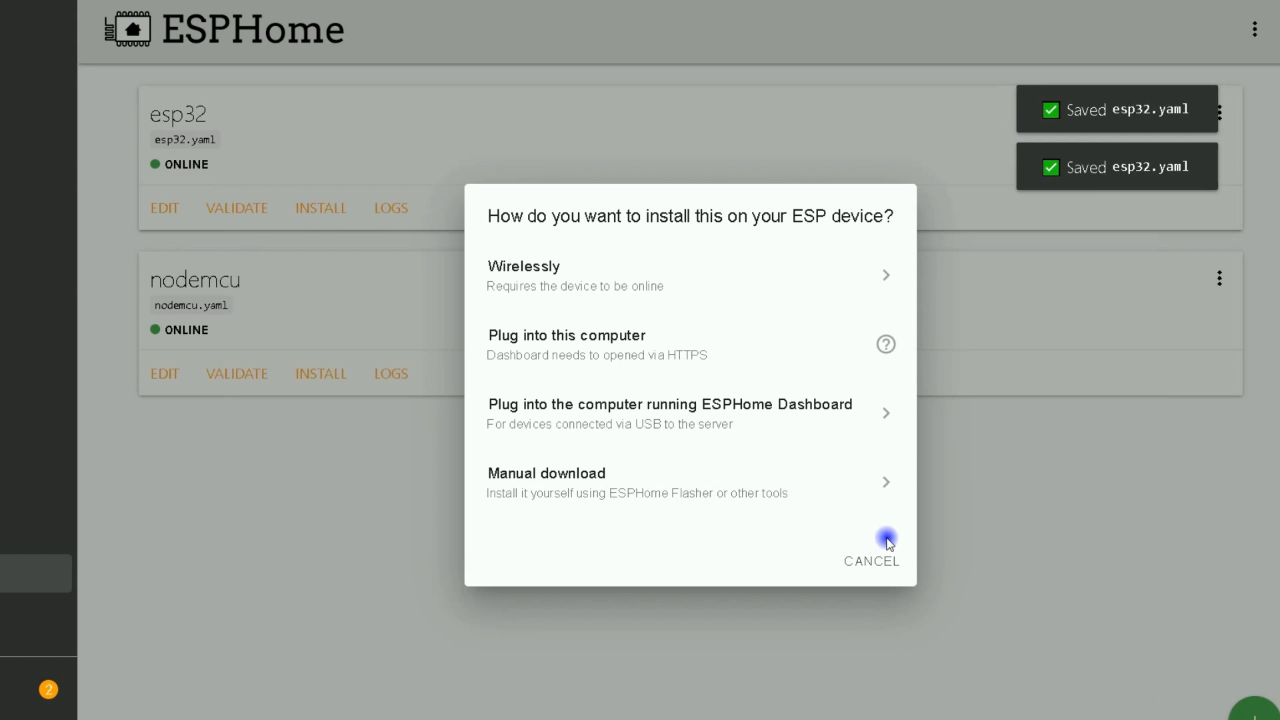
pyautogui.click(570, 273)
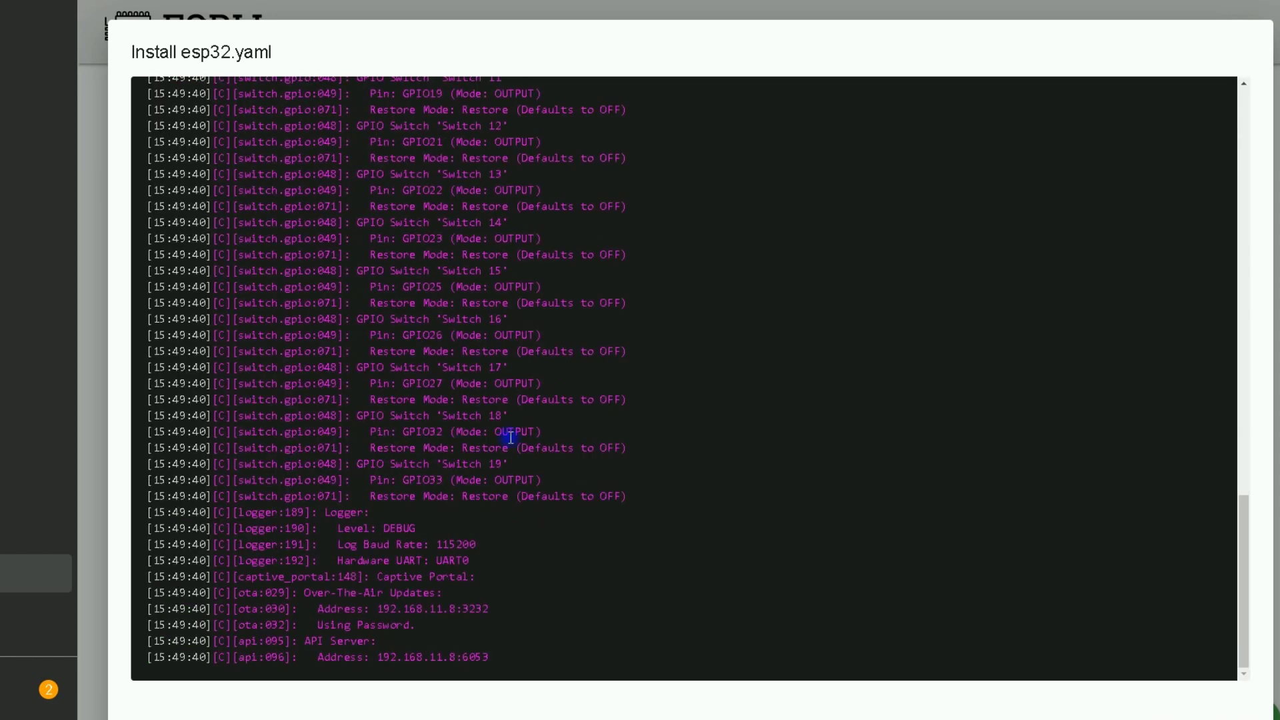
# Step: Check the install log lists all 19 GPIO switches, ending with Switch 19 on GPIO33
pyautogui.scroll(5, 507, 435)
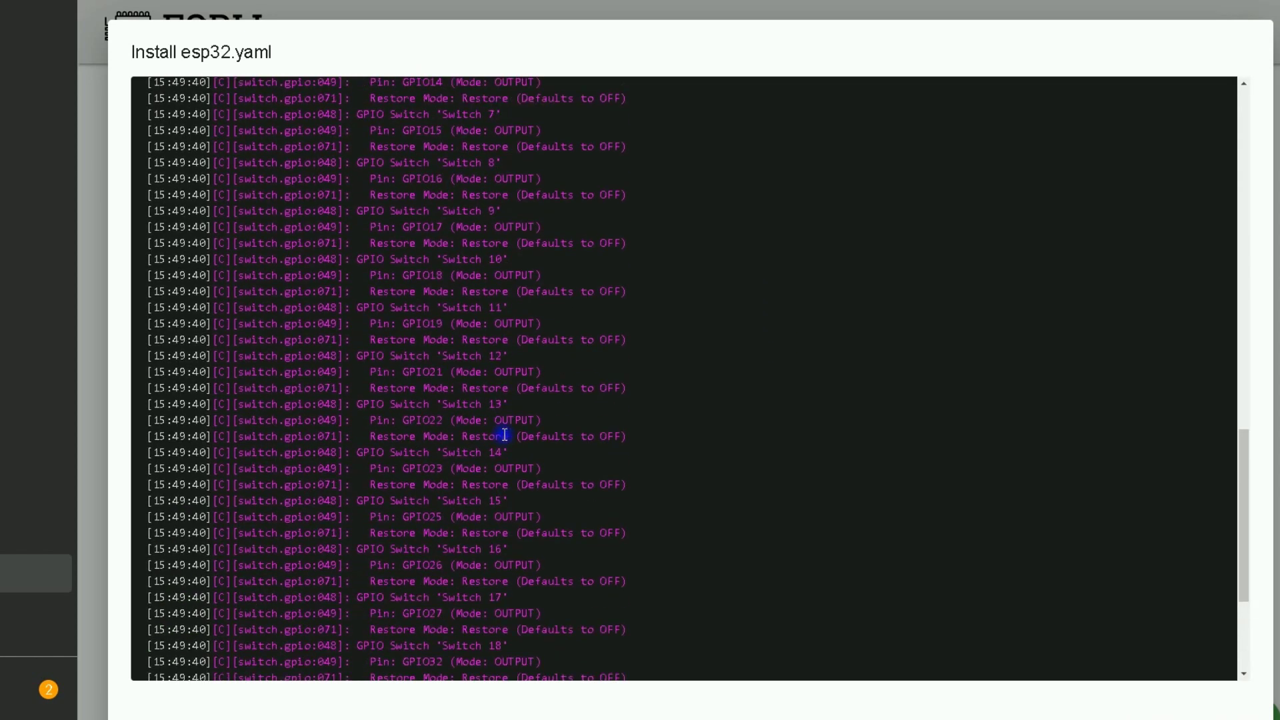
pyautogui.scroll(3, 504, 433)
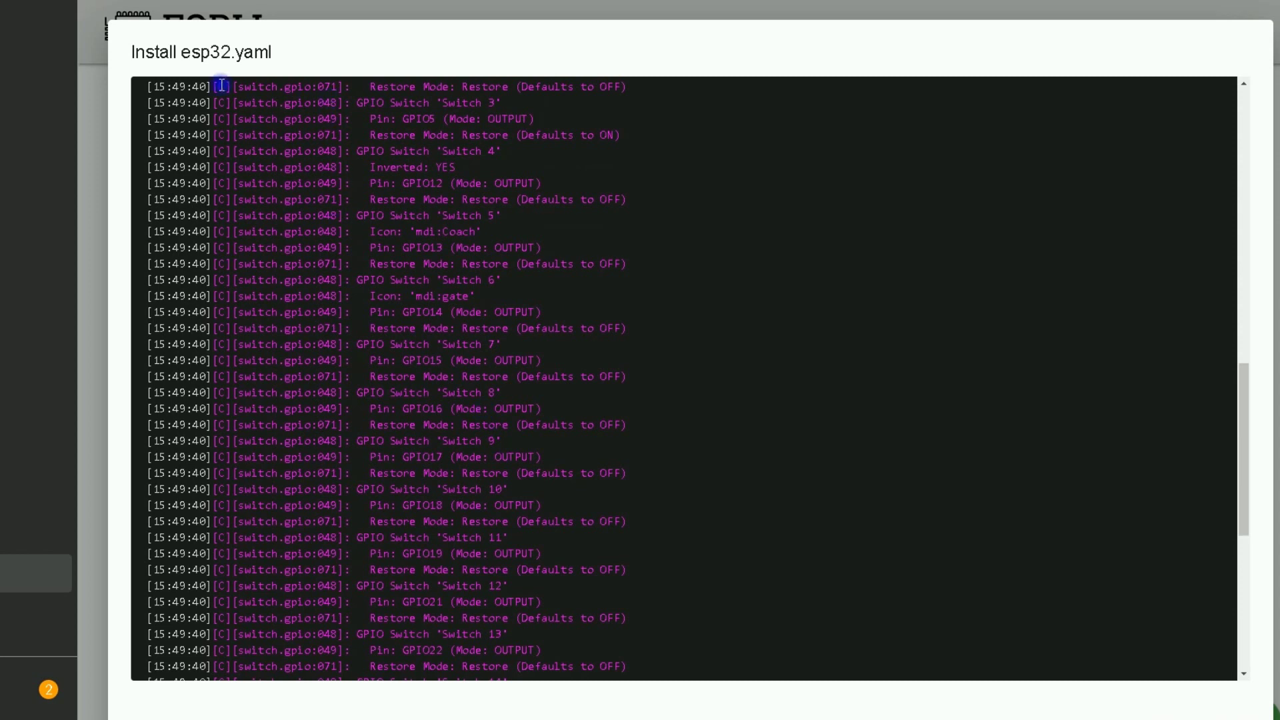
pyautogui.scroll(-1, 220, 101)
pyautogui.scroll(1, 257, 132)
pyautogui.scroll(1, 261, 135)
pyautogui.scroll(1, 260, 135)
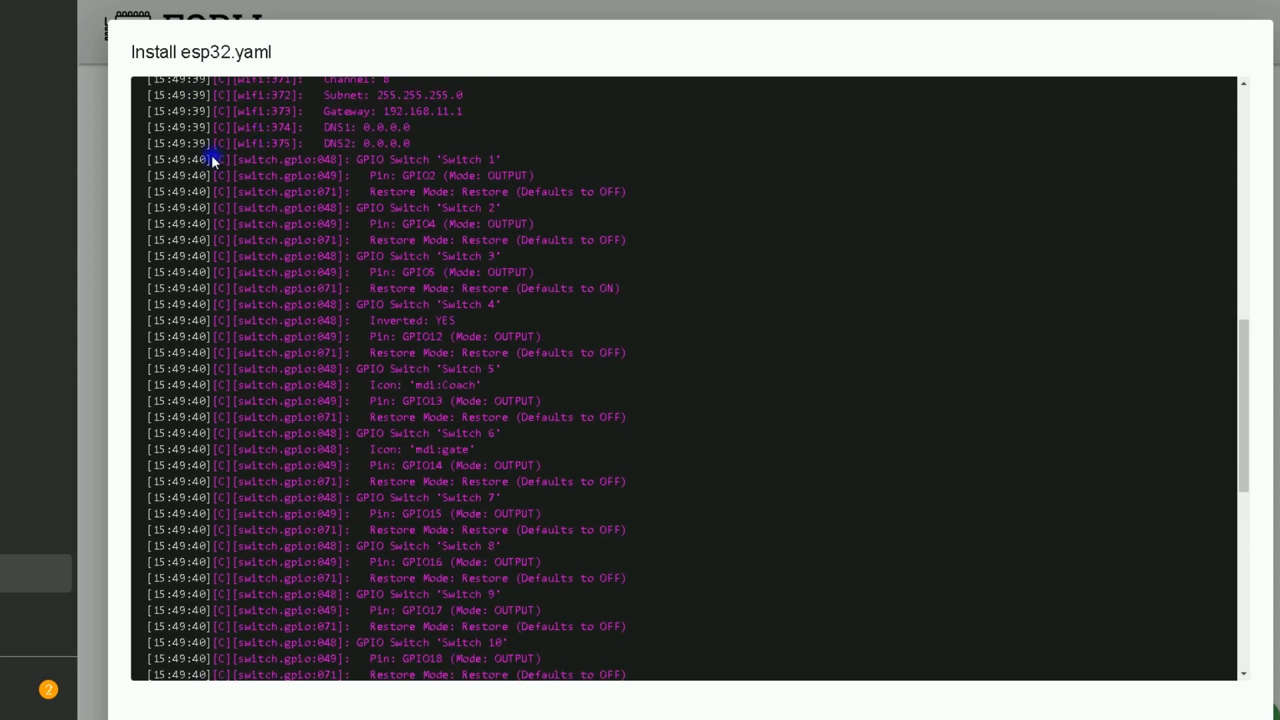
pyautogui.moveTo(215, 157); pyautogui.dragTo(669, 572)
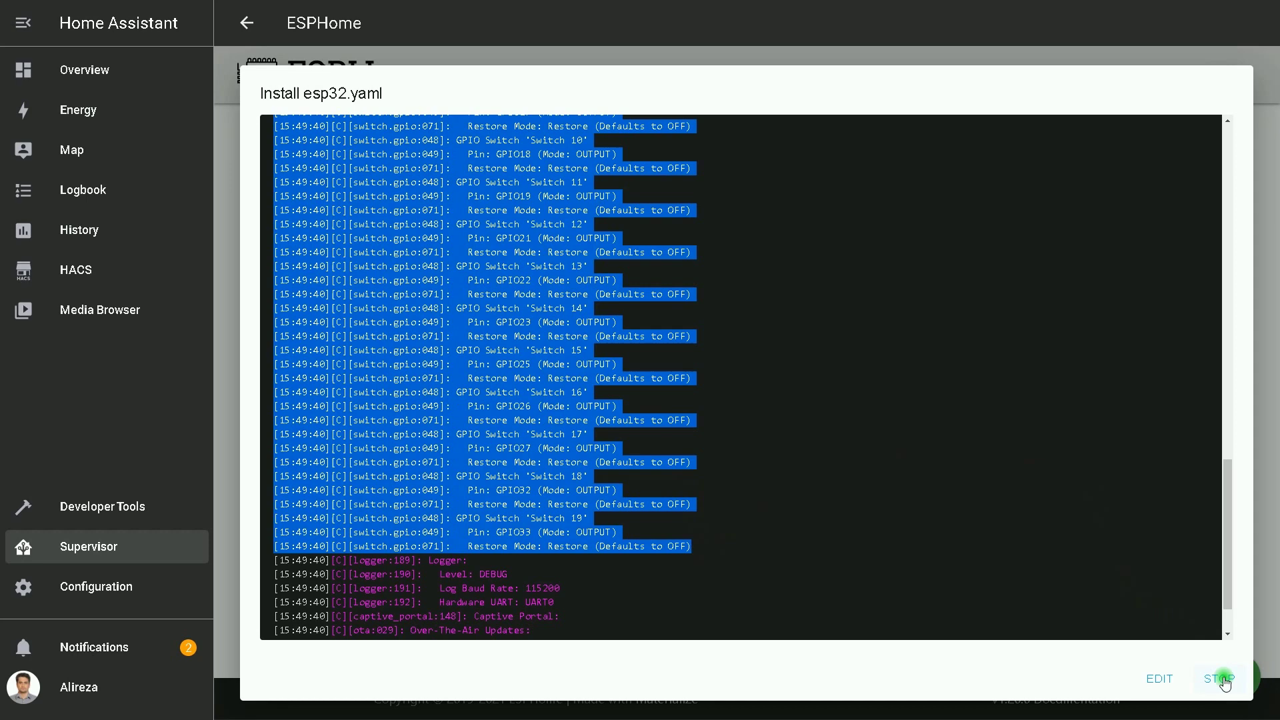
# Step: Close the ESPHome install log and go to Home Assistant's Integrations page
pyautogui.click(1212, 674)
pyautogui.click(100, 588)
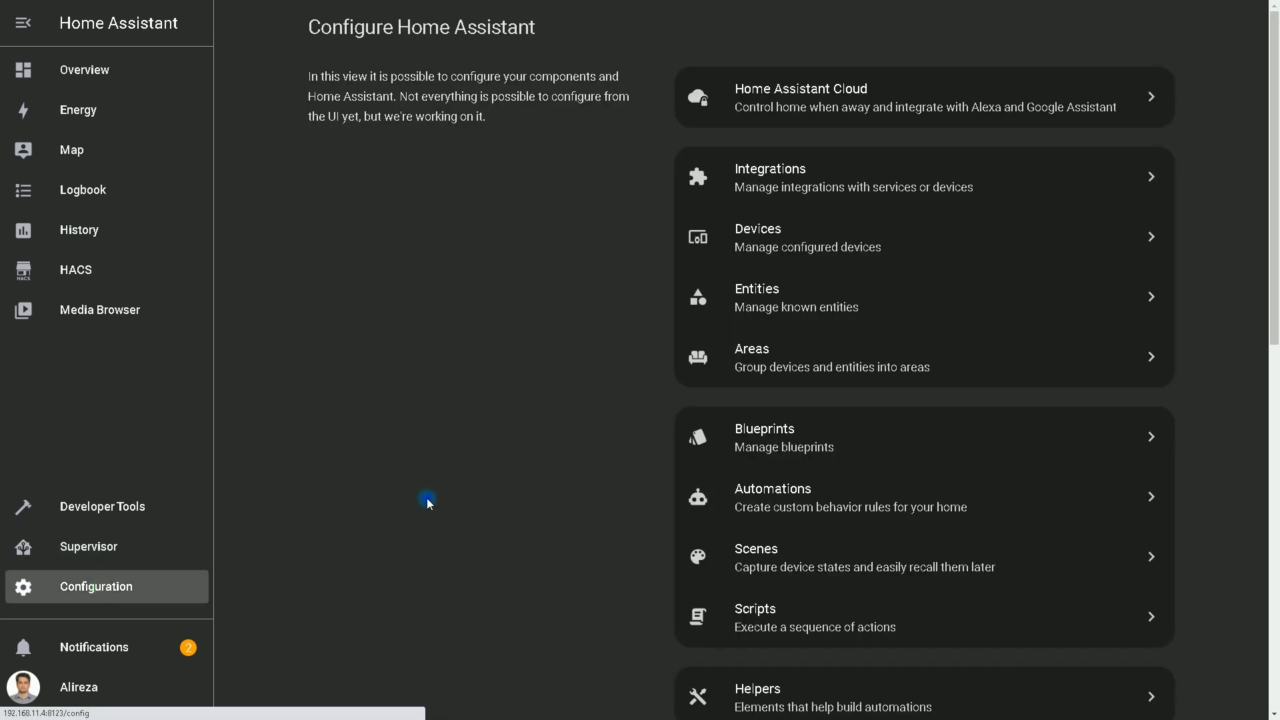
pyautogui.click(760, 188)
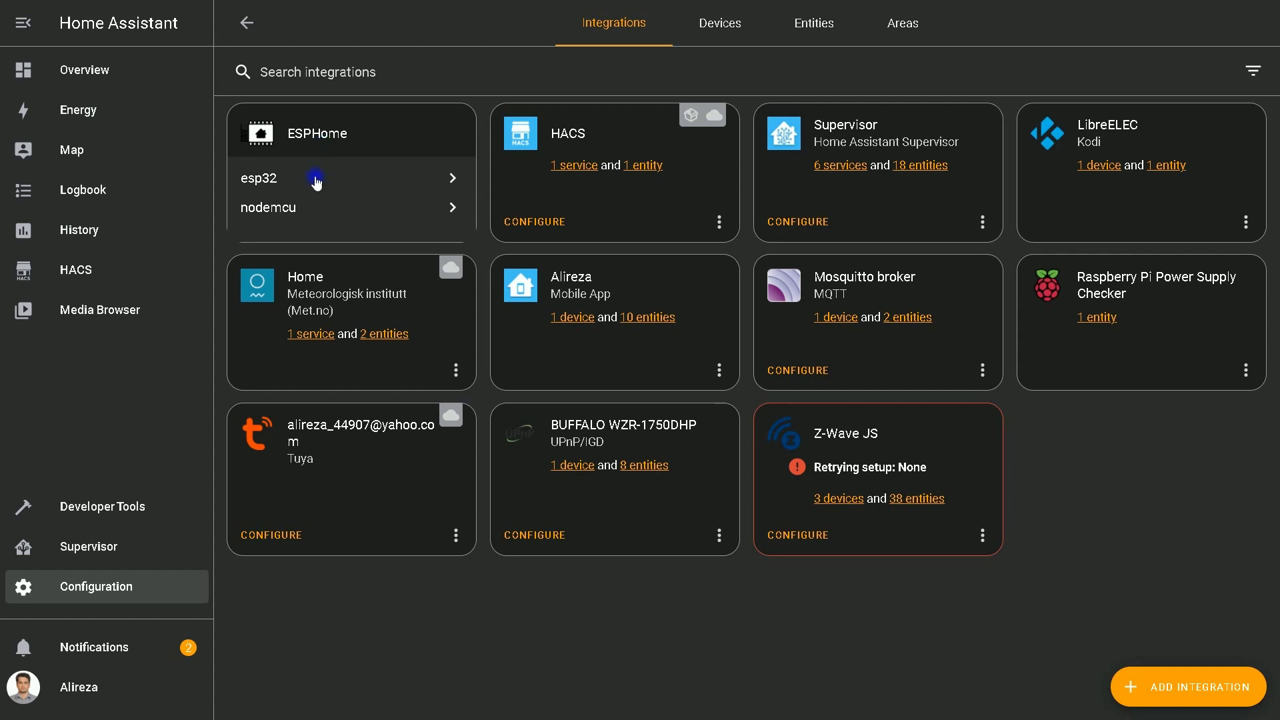
# Step: Compare the ESPHome nodemcu and esp32 entries, then open esp32's 1-device link
pyautogui.click(270, 206)
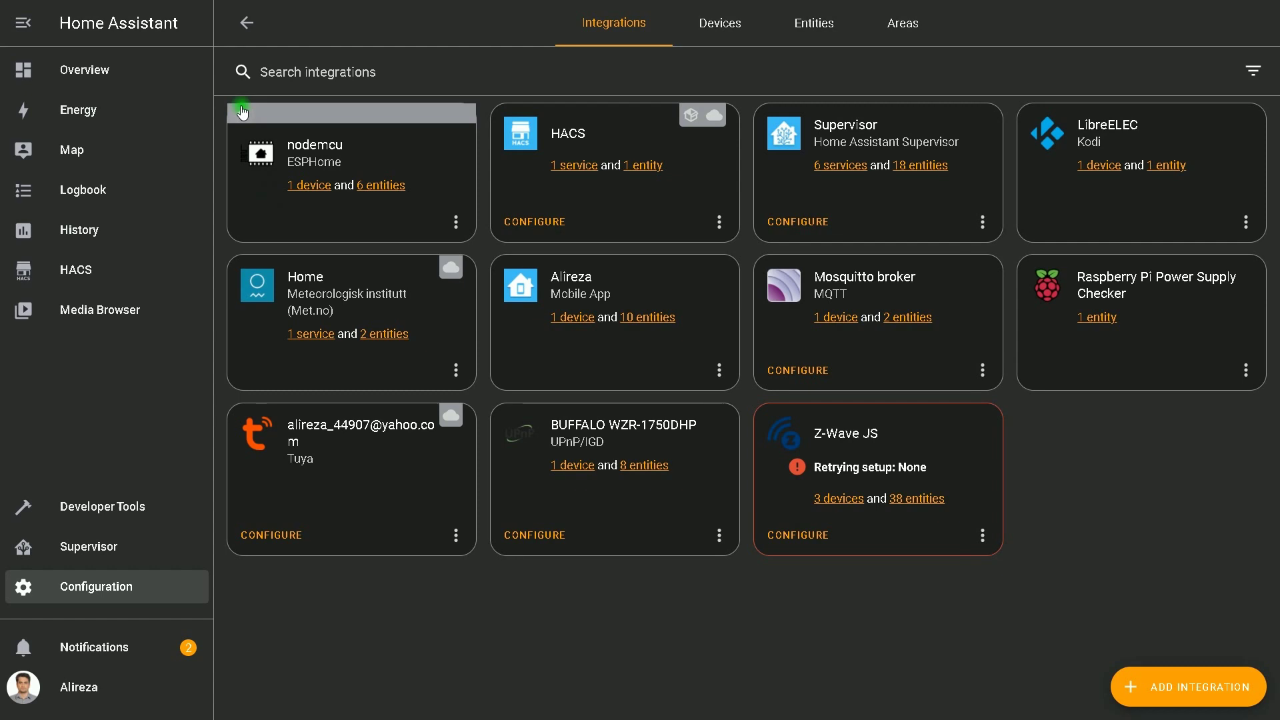
pyautogui.click(240, 113)
pyautogui.click(264, 175)
pyautogui.click(241, 119)
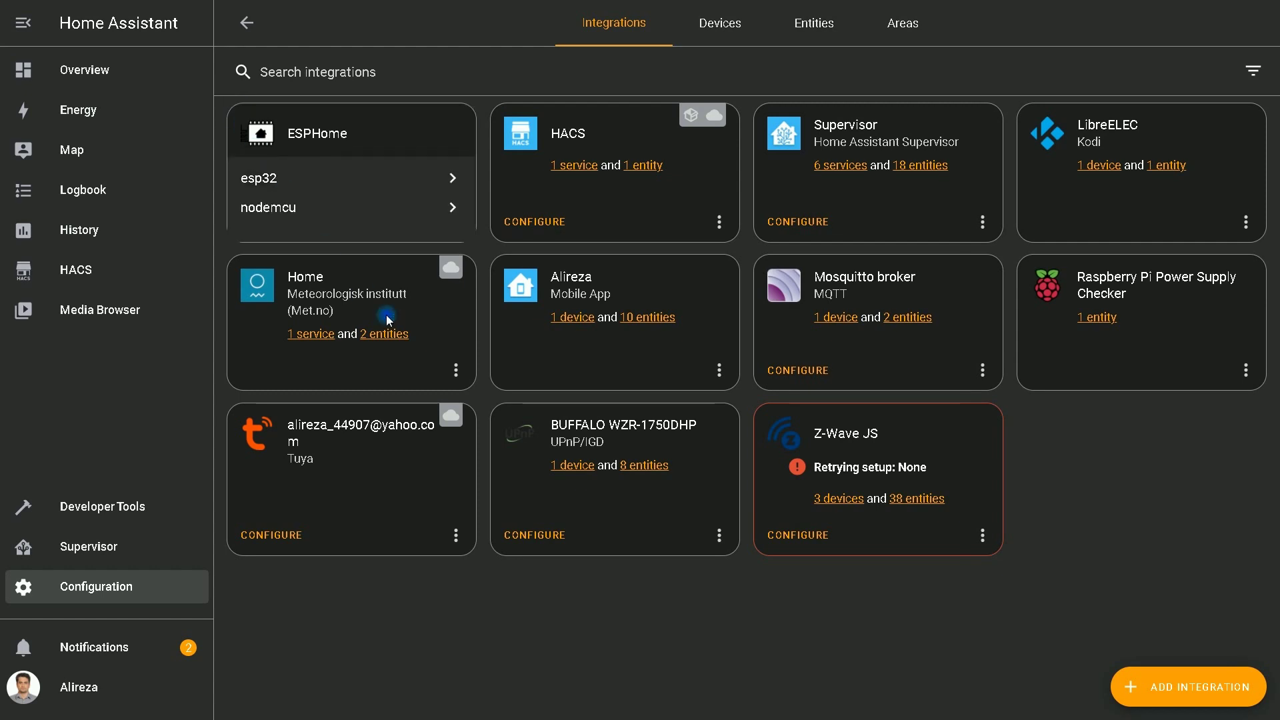
pyautogui.click(260, 179)
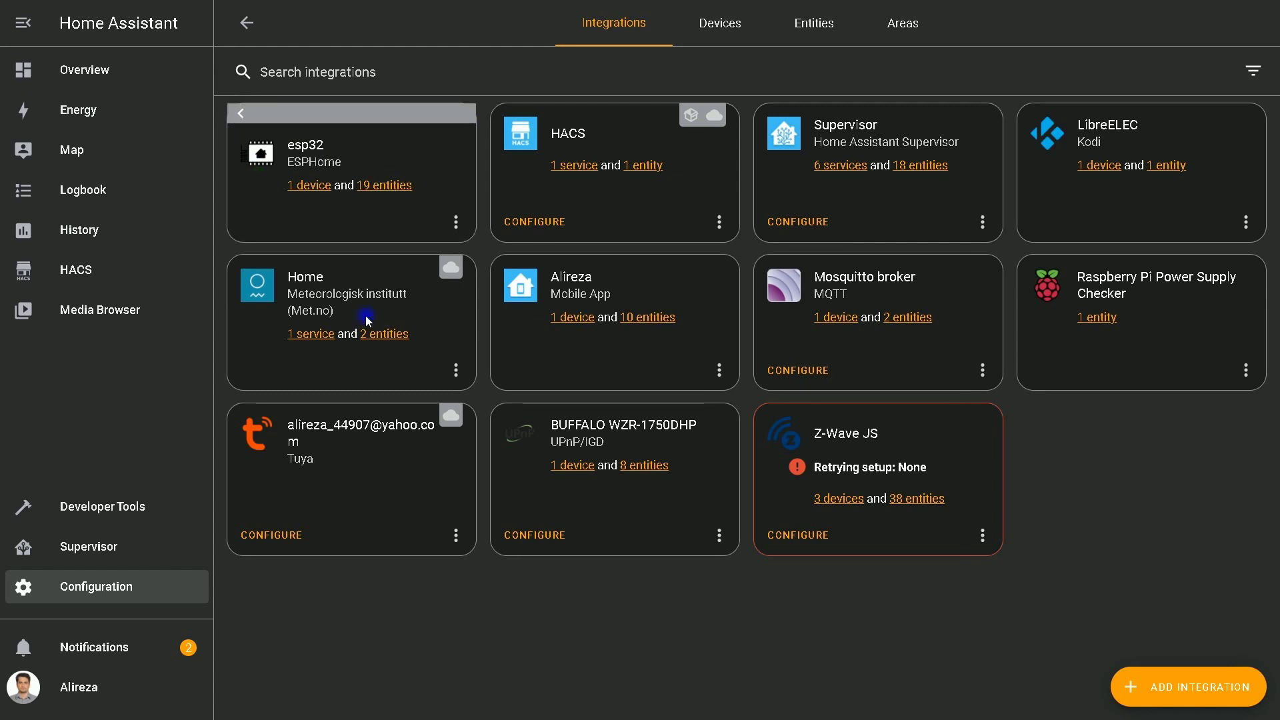
pyautogui.click(298, 192)
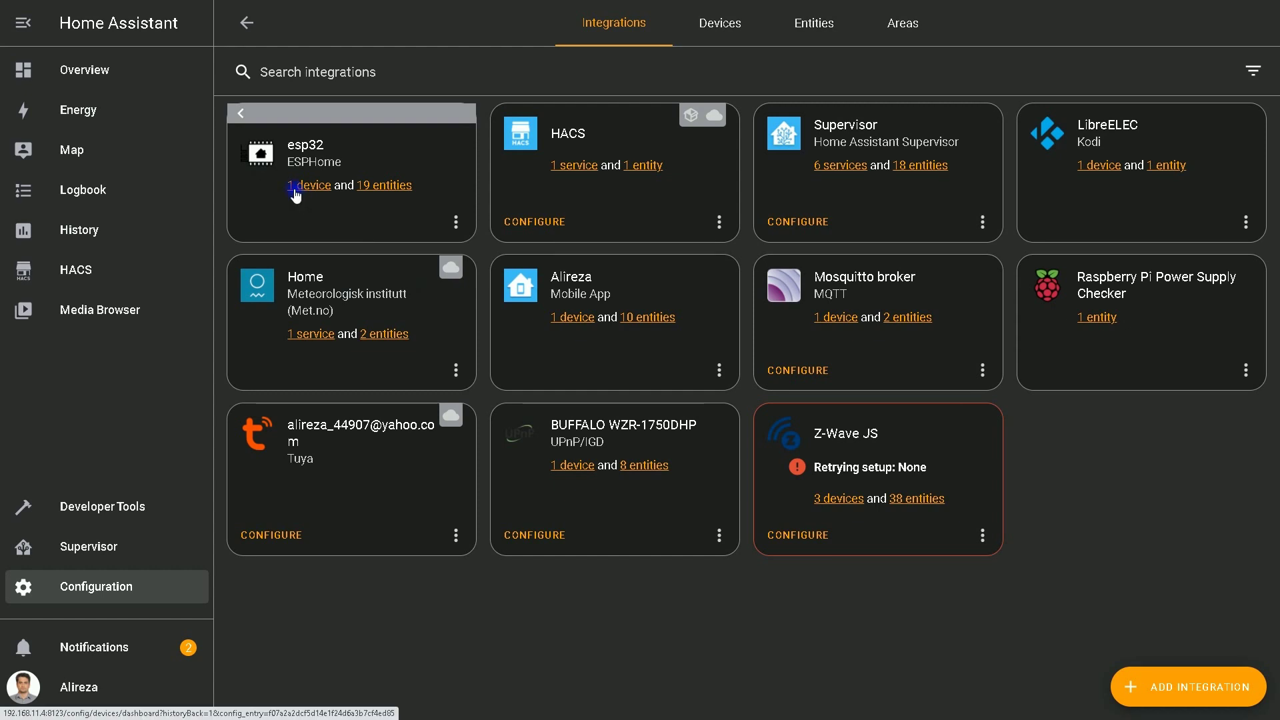
pyautogui.click(298, 158)
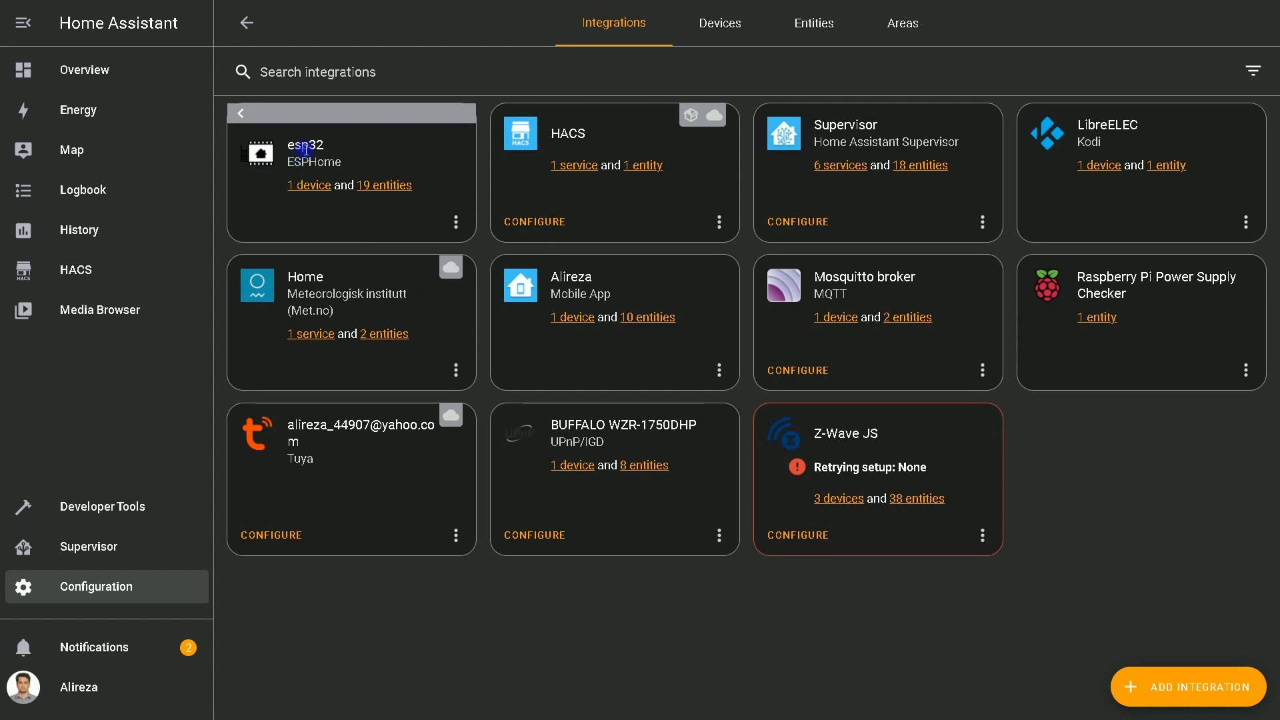
pyautogui.click(327, 204)
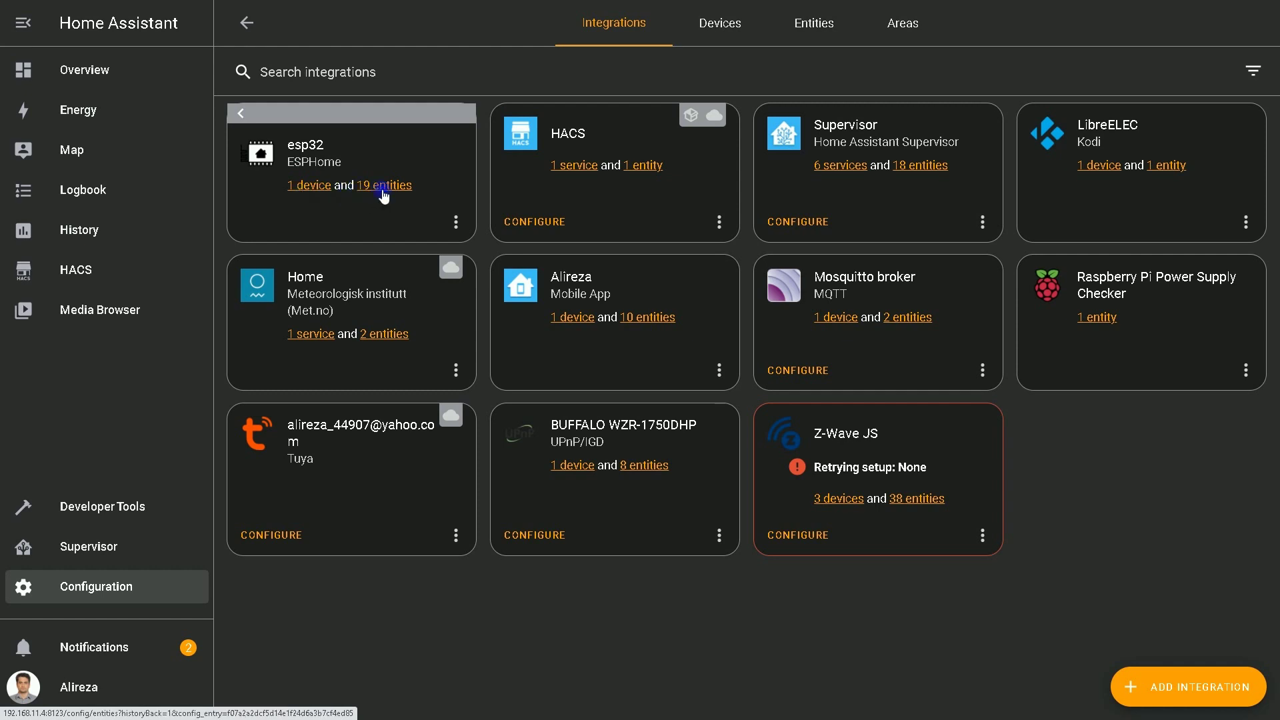
# Step: Open the esp32 device page and check its entities list Switch 1 through 19
pyautogui.click(310, 187)
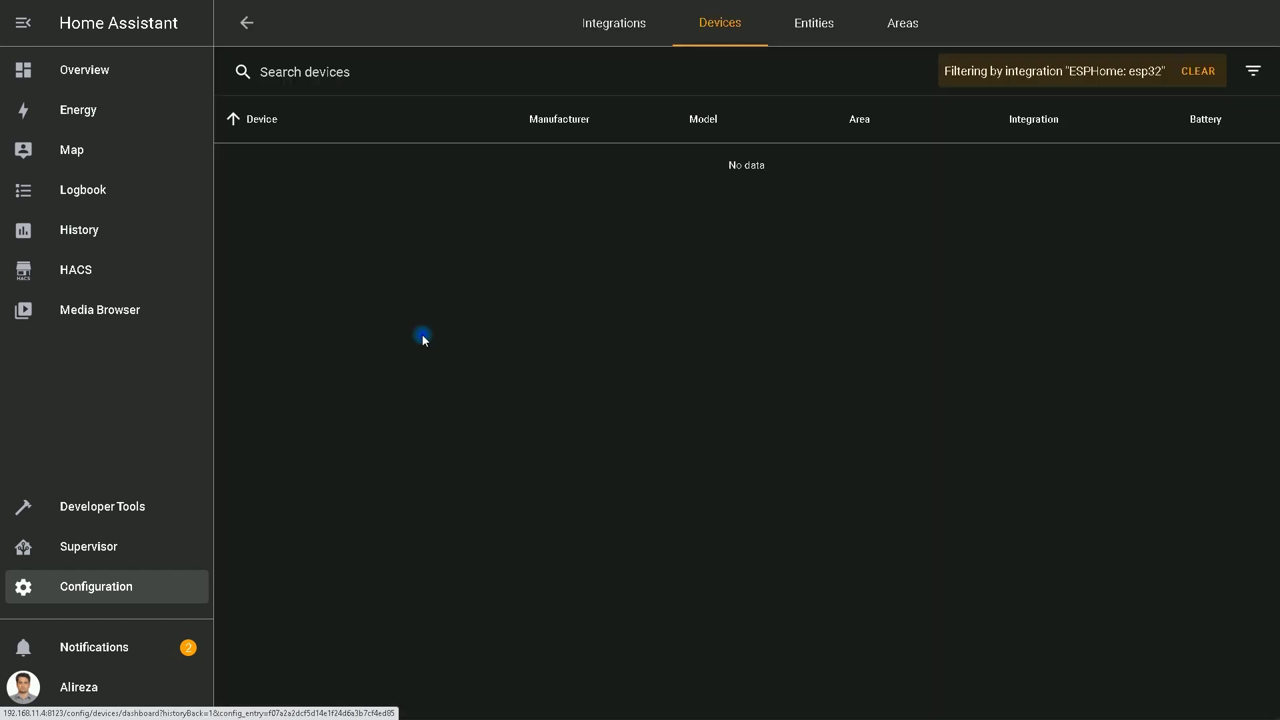
pyautogui.click(263, 167)
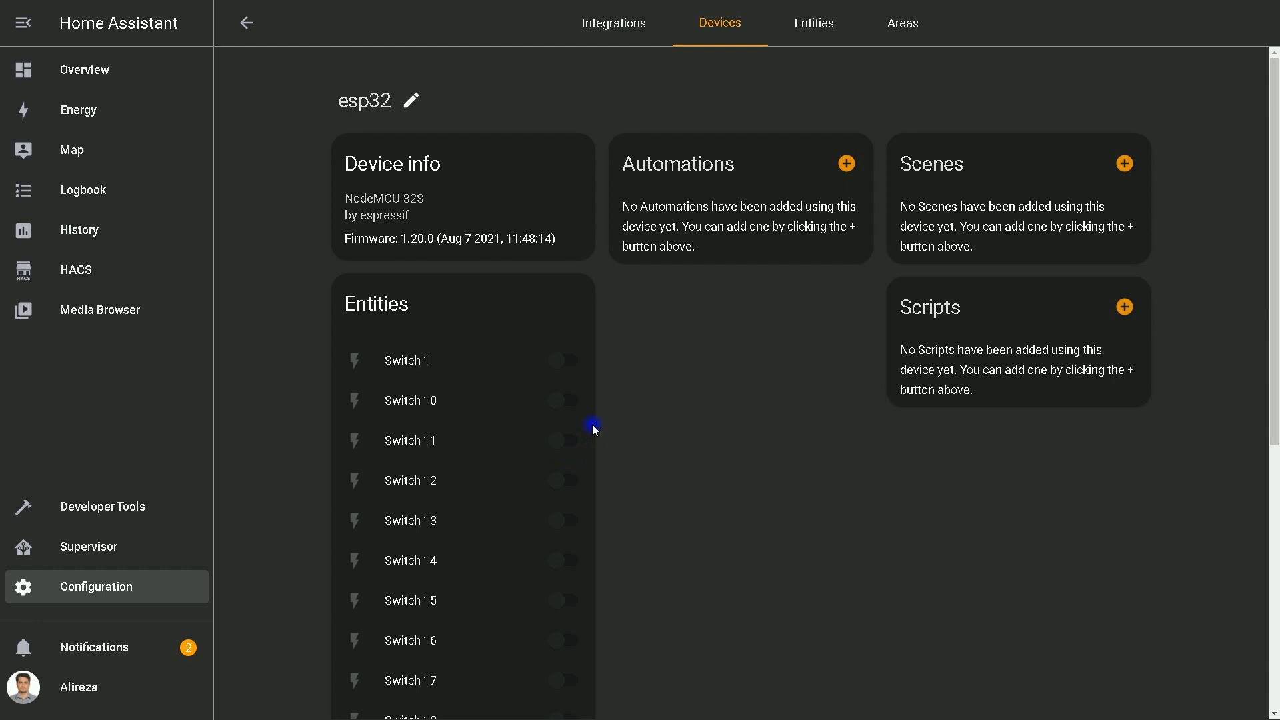
pyautogui.scroll(-6, 592, 424)
pyautogui.scroll(6, 591, 422)
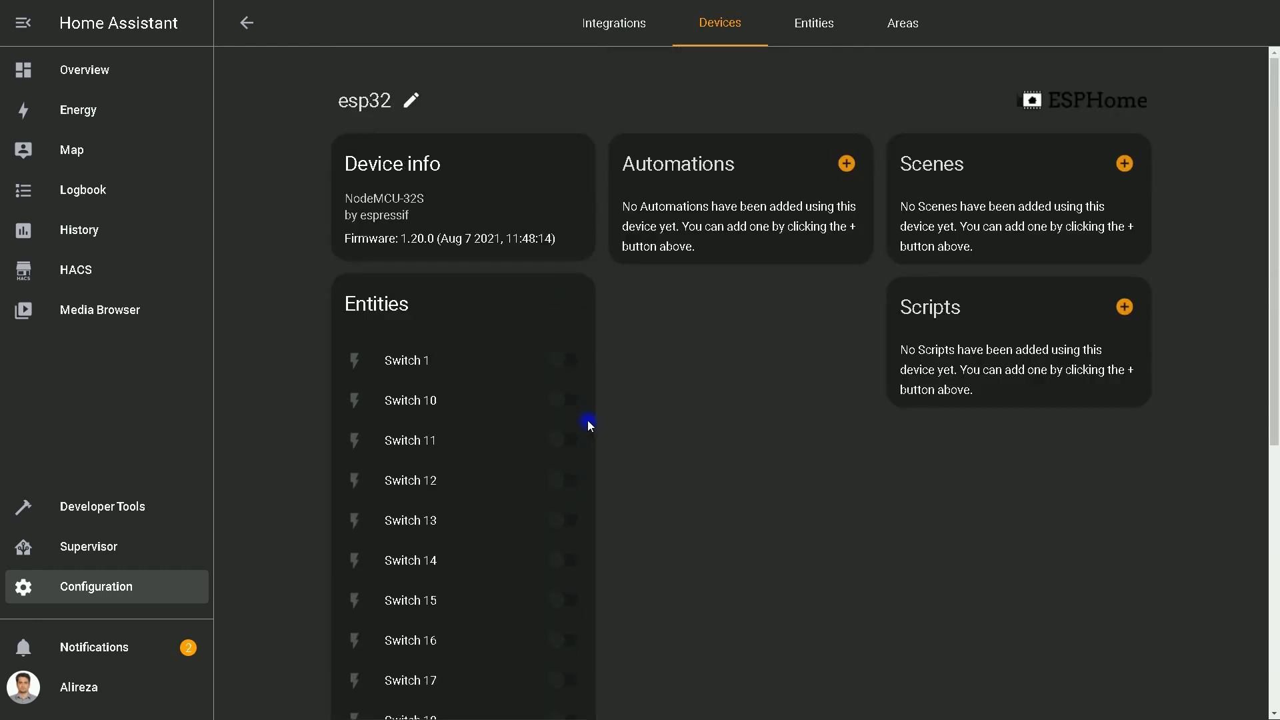
pyautogui.scroll(-6, 588, 424)
pyautogui.scroll(6, 587, 426)
pyautogui.scroll(-6, 531, 338)
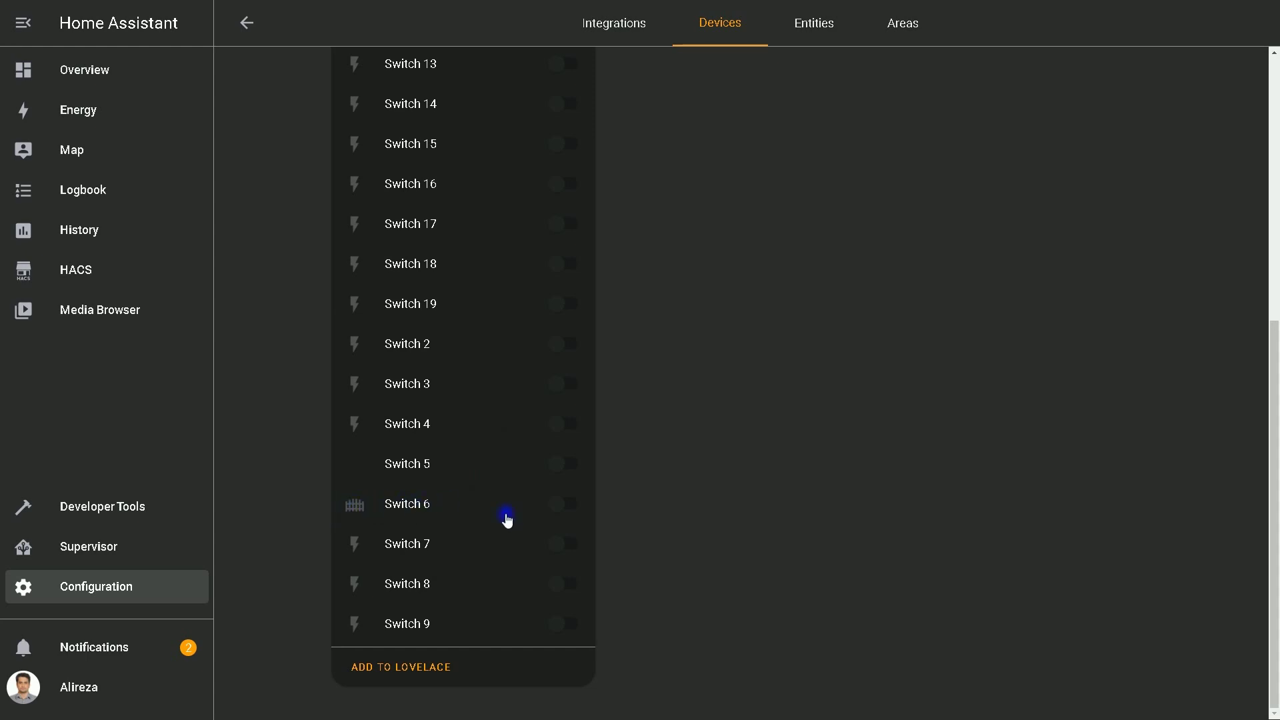
pyautogui.scroll(6, 717, 519)
# Step: Open the nodemcu device page to confirm Switch 1–6, then return to its filtered Devices list
pyautogui.click(246, 24)
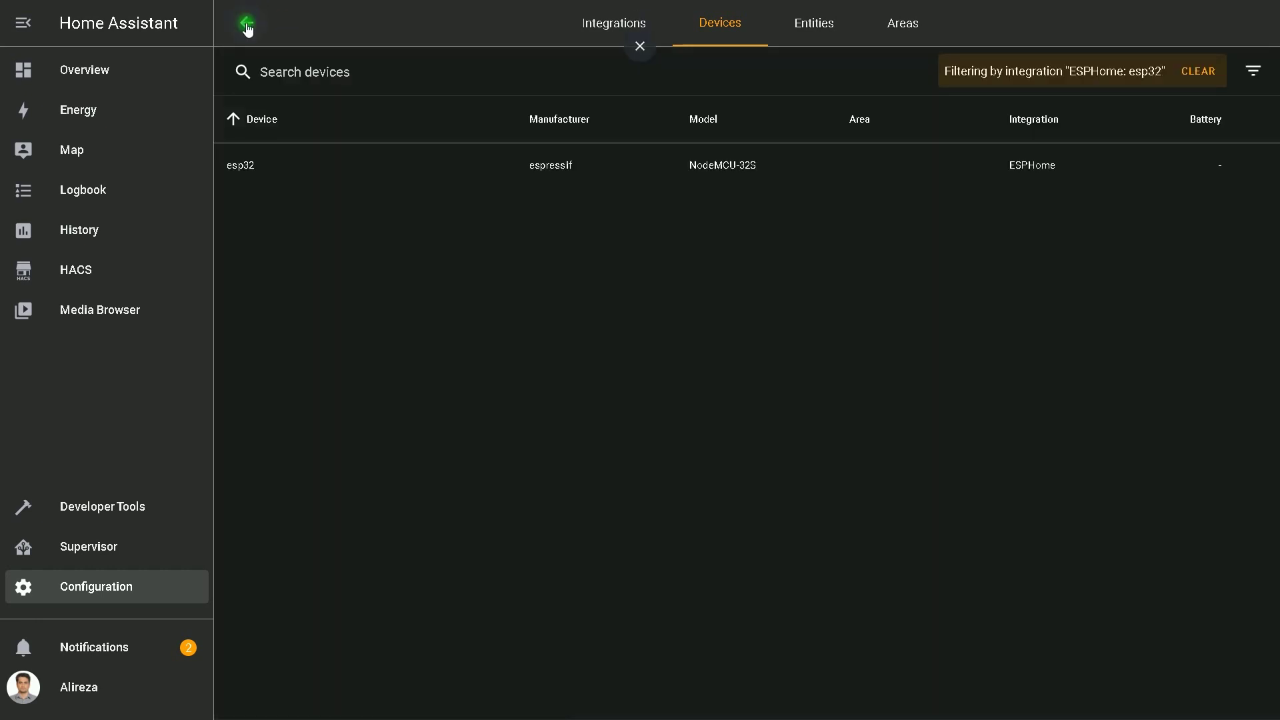
pyautogui.click(246, 26)
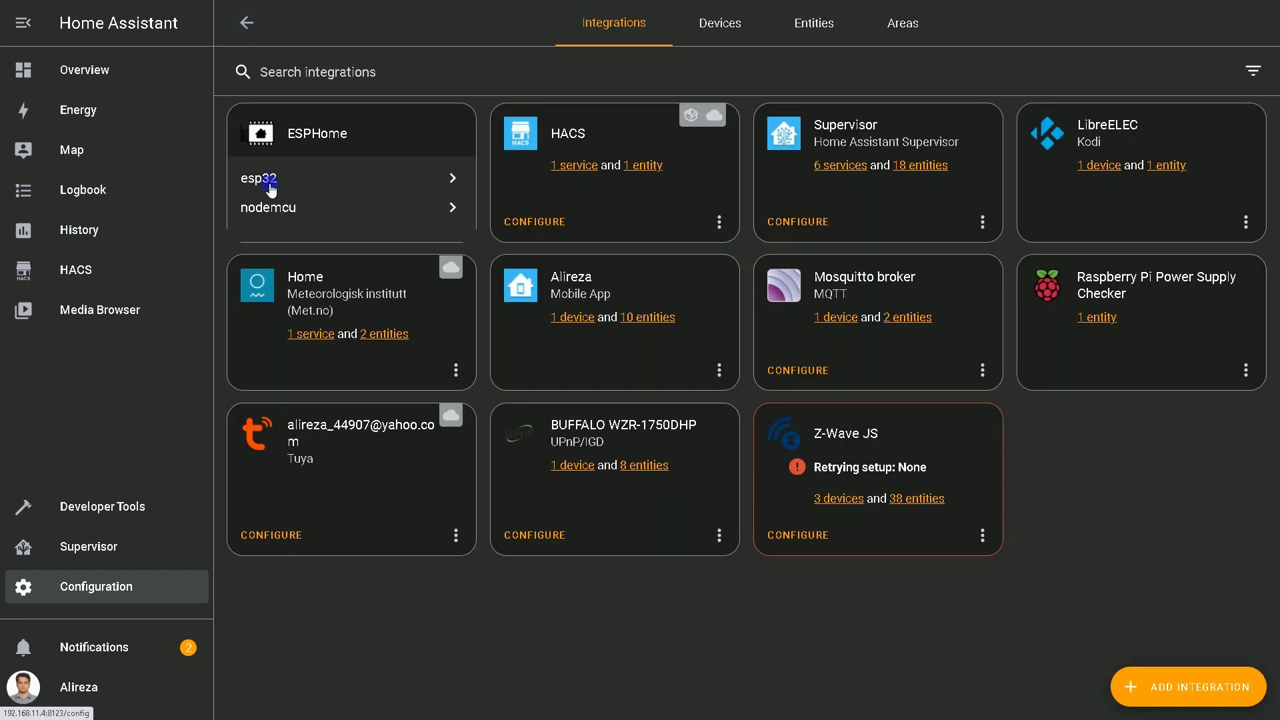
pyautogui.click(270, 207)
pyautogui.click(270, 209)
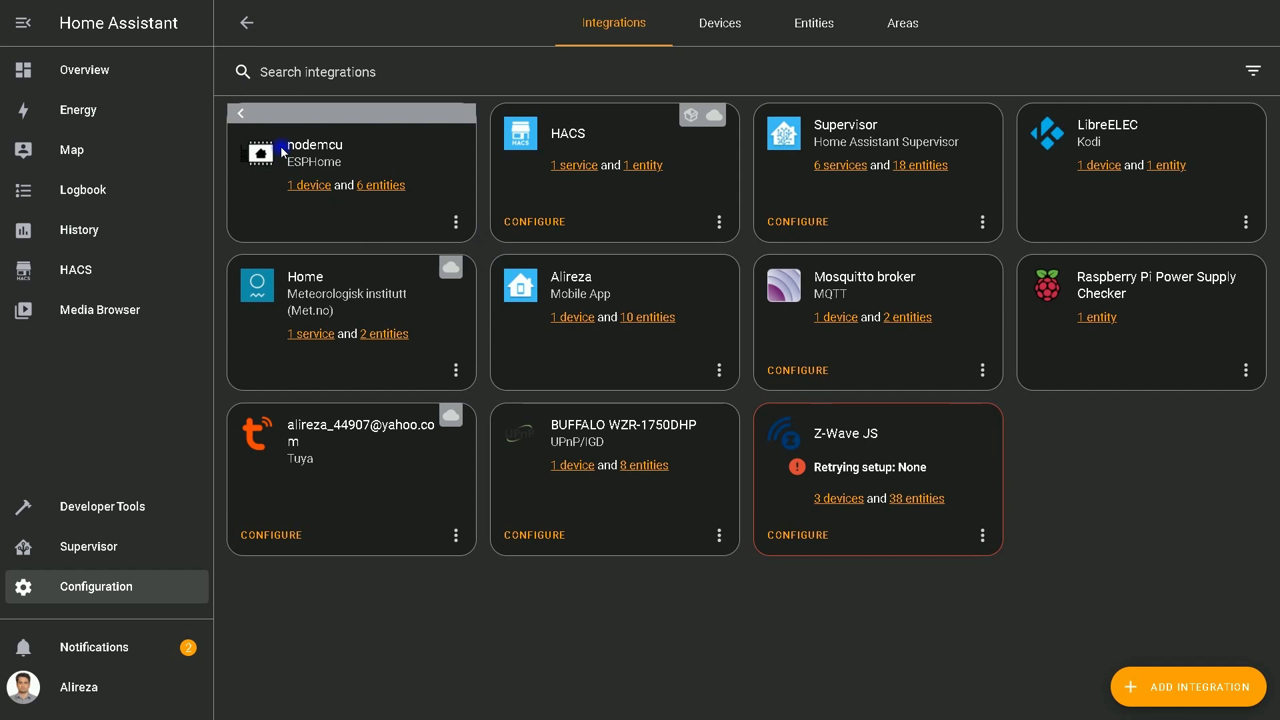
pyautogui.click(307, 186)
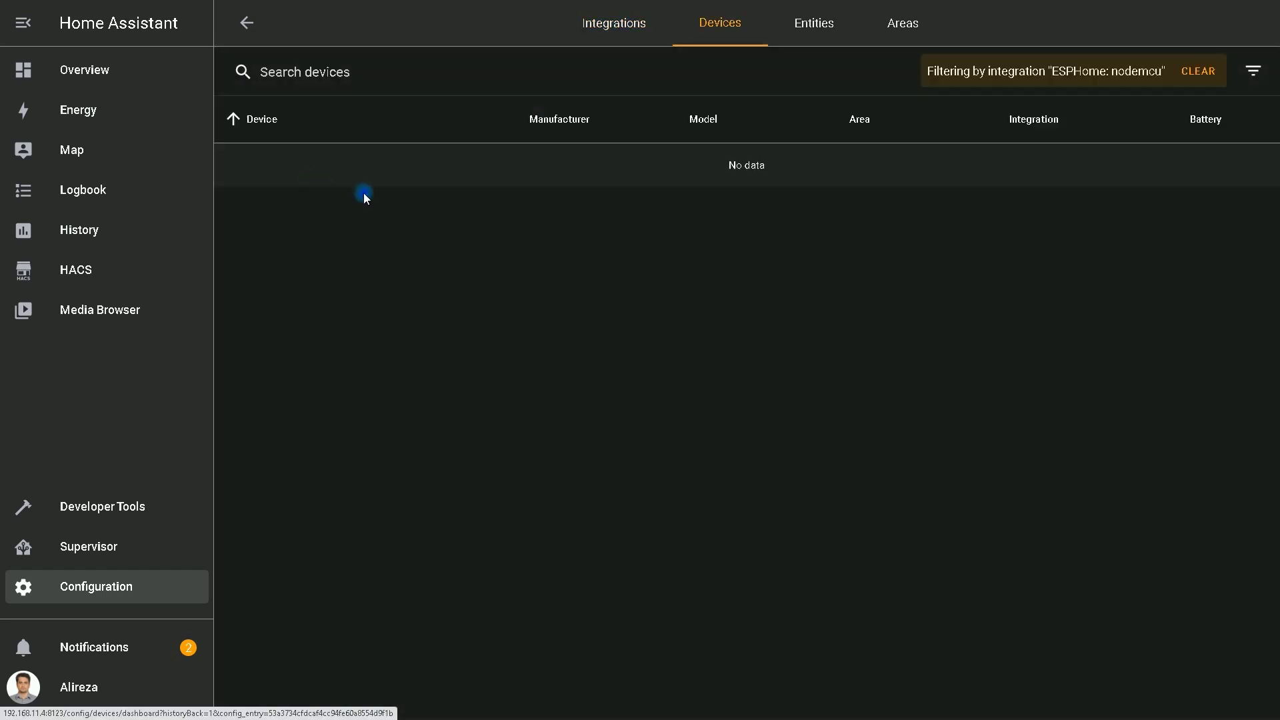
pyautogui.click(238, 167)
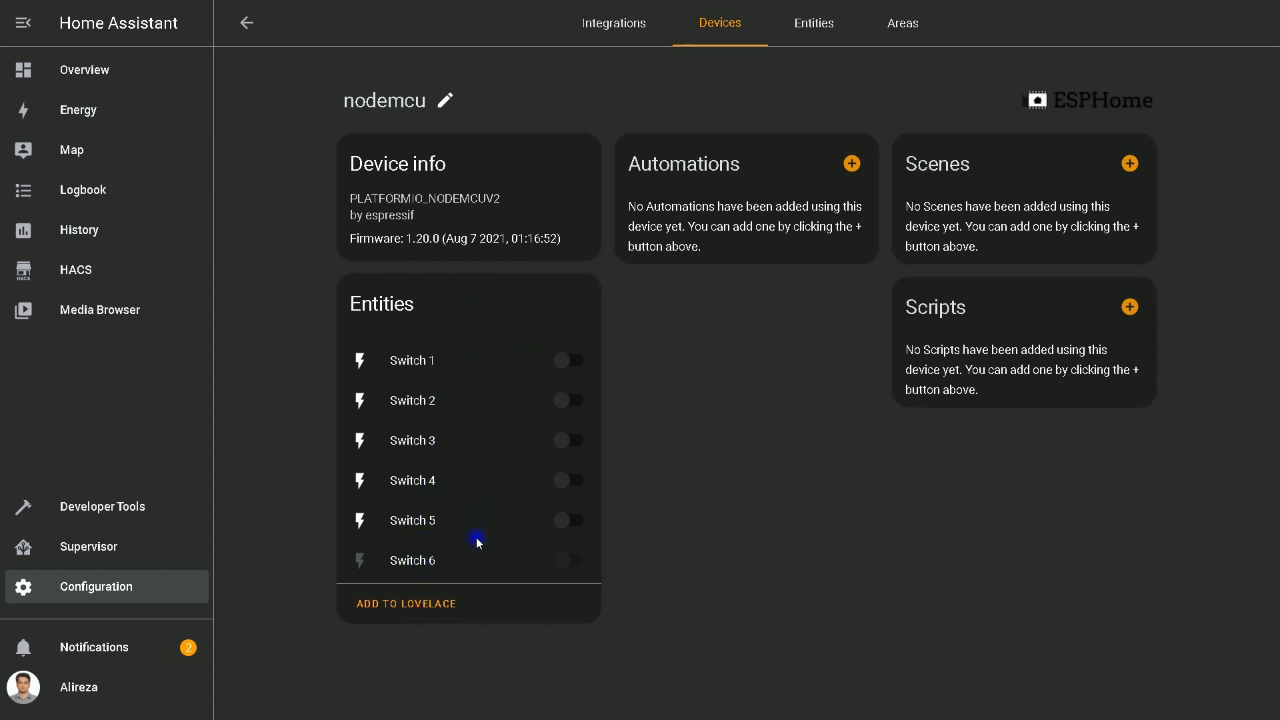
pyautogui.click(250, 23)
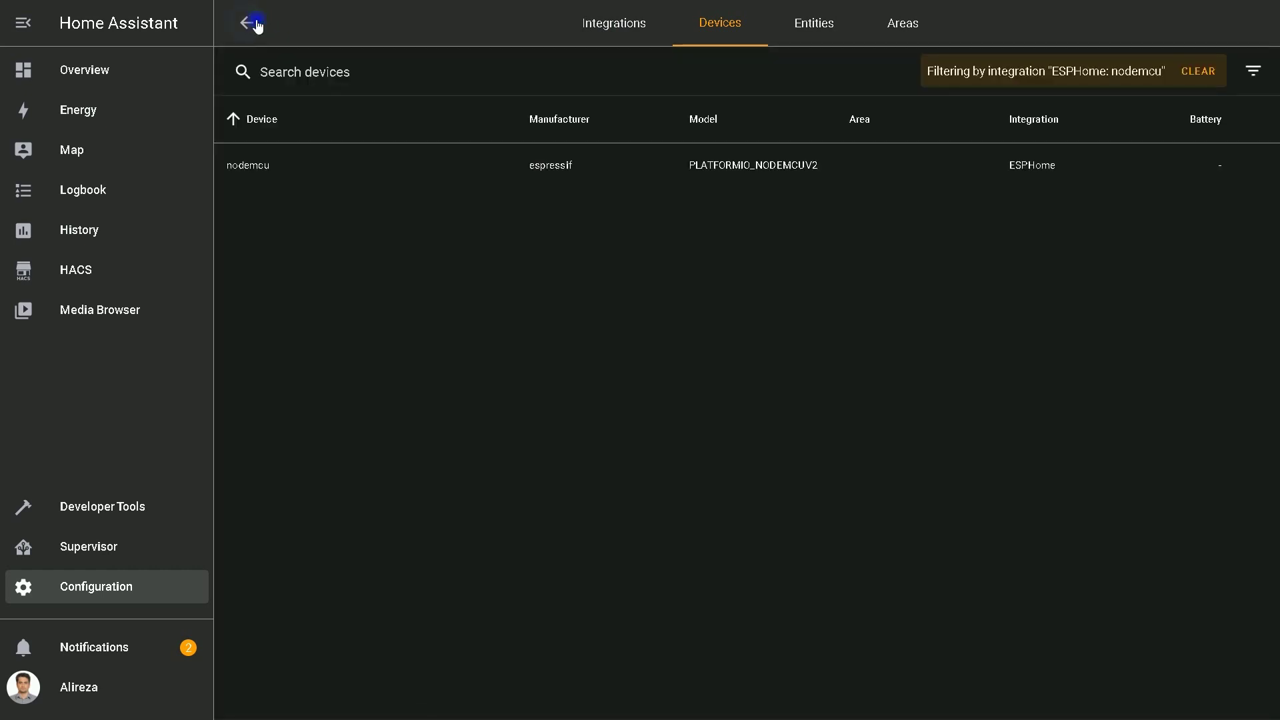